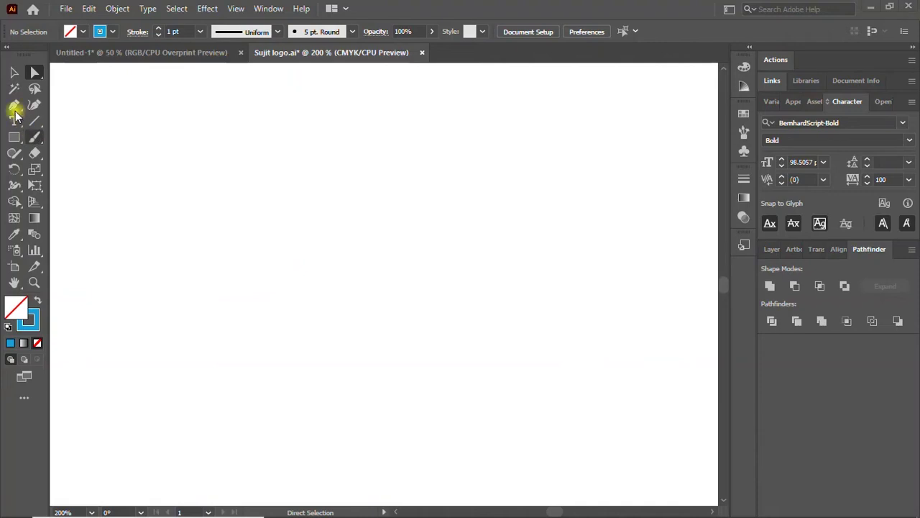
Pen-draw the camera's right side, hump-topped top edge and left side as an open path
click(14, 107)
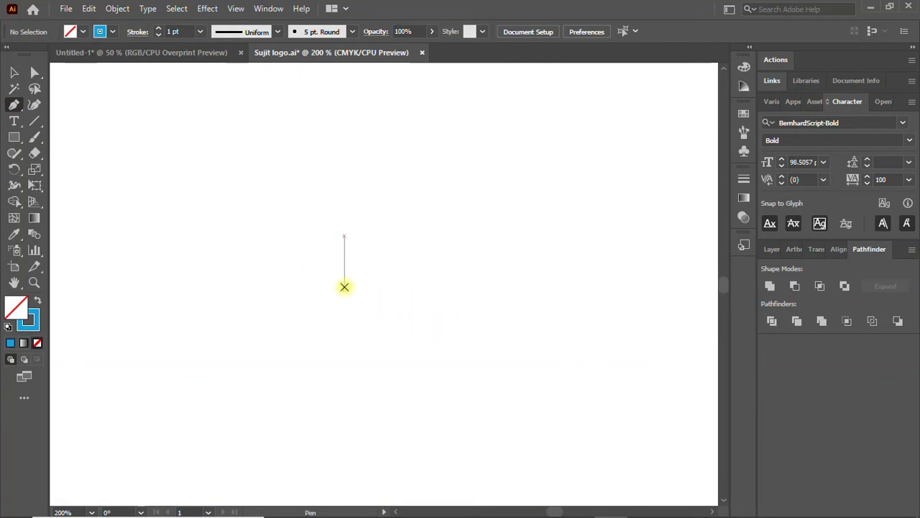
click(550, 339)
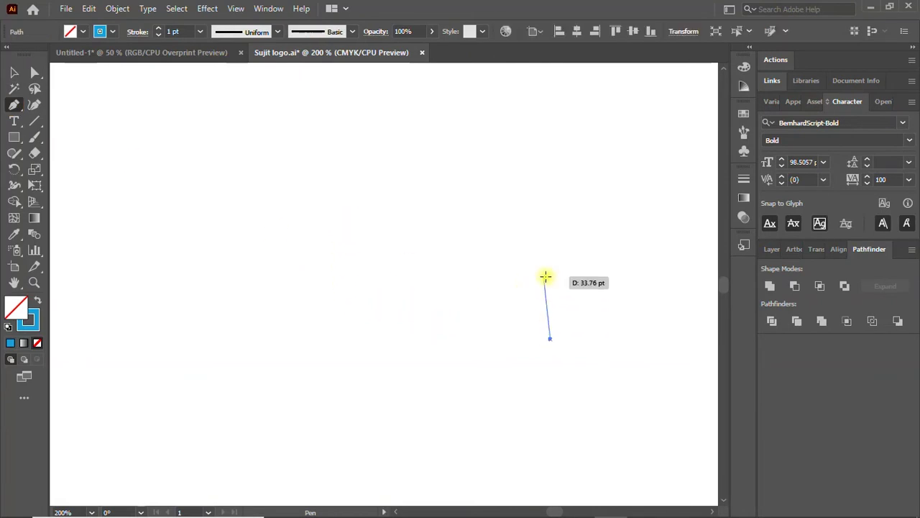
click(550, 257)
click(483, 257)
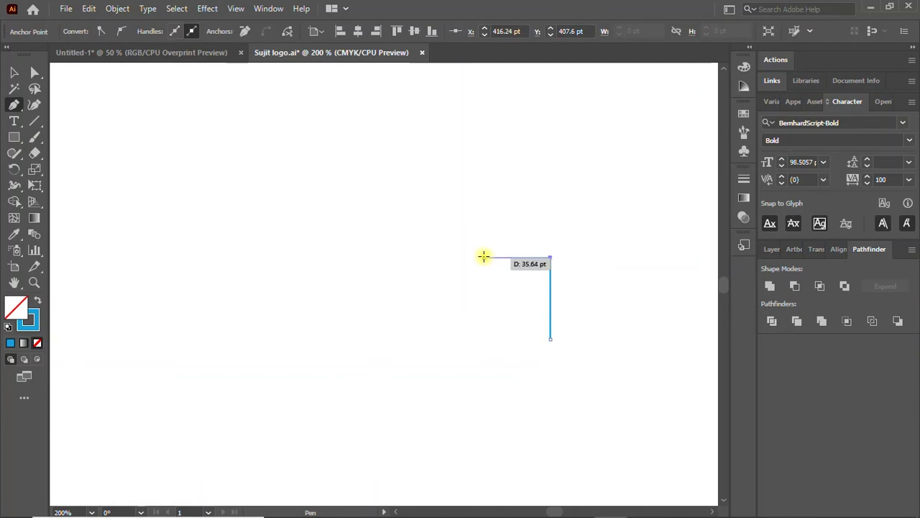
click(457, 222)
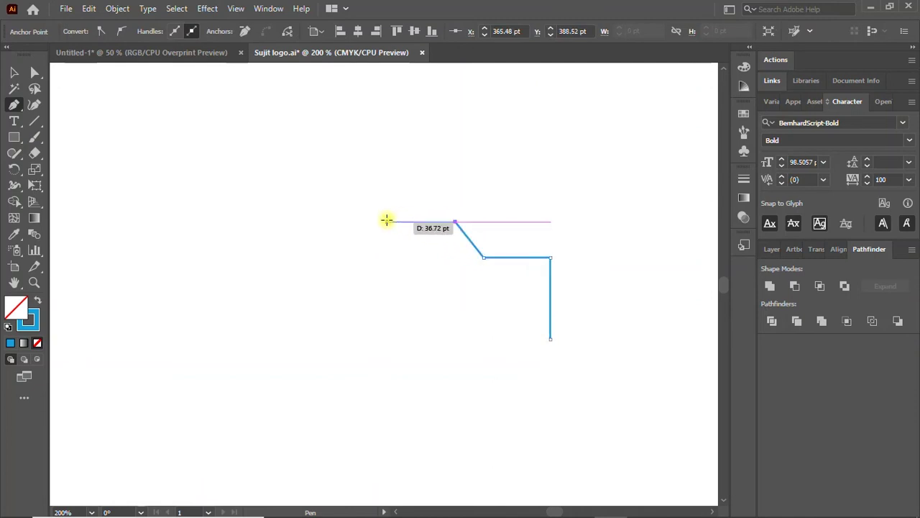
click(387, 223)
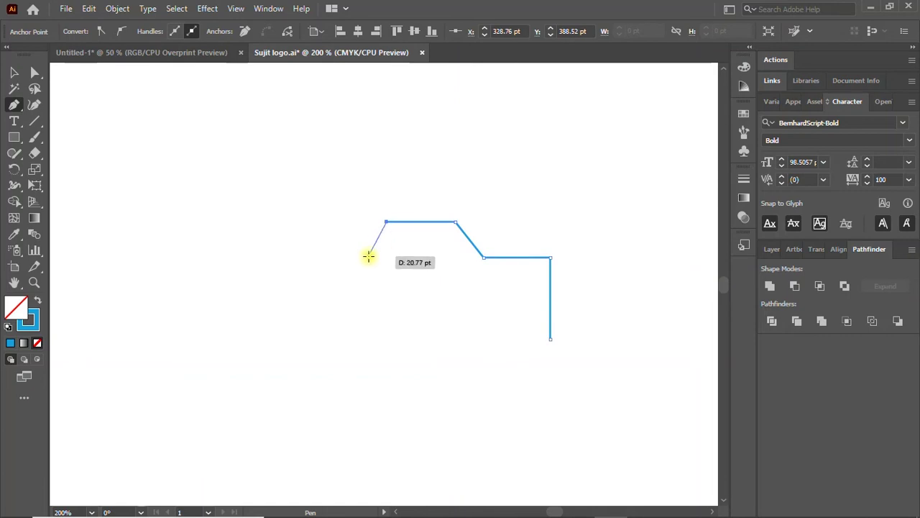
click(368, 257)
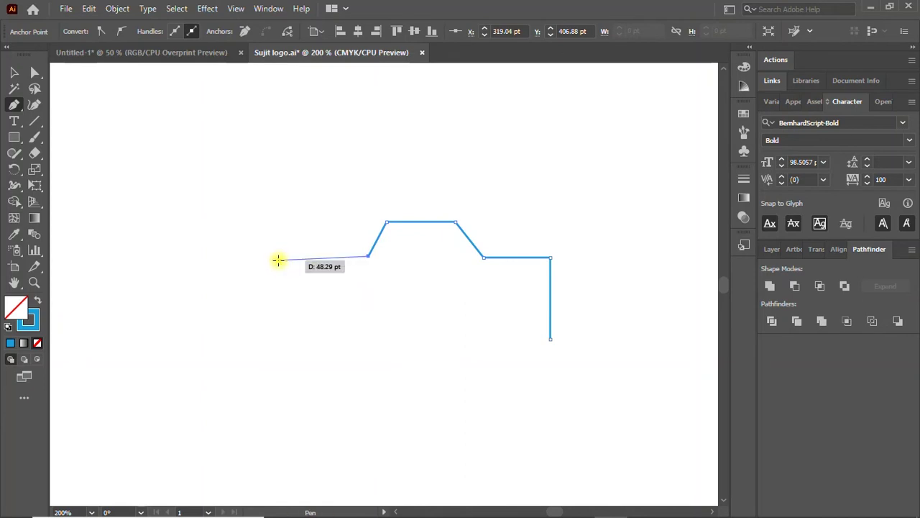
click(284, 257)
drag(284, 257, 284, 336)
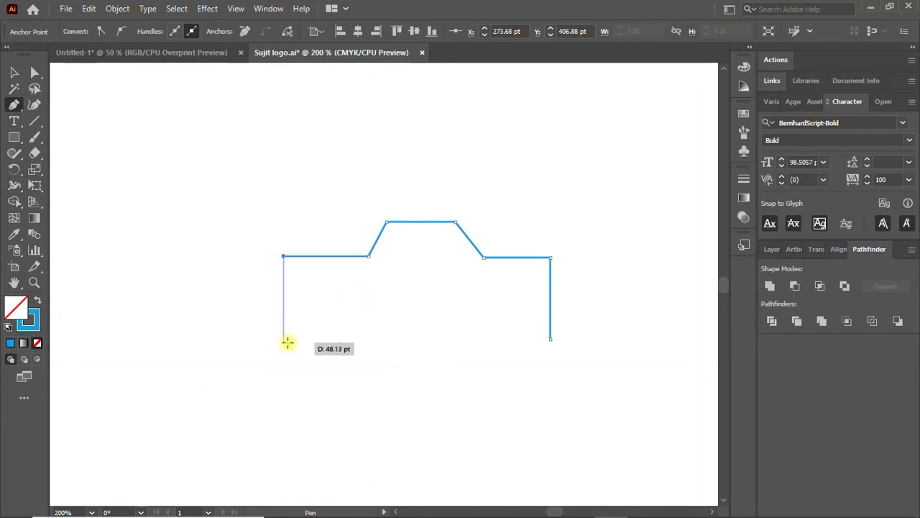
click(284, 341)
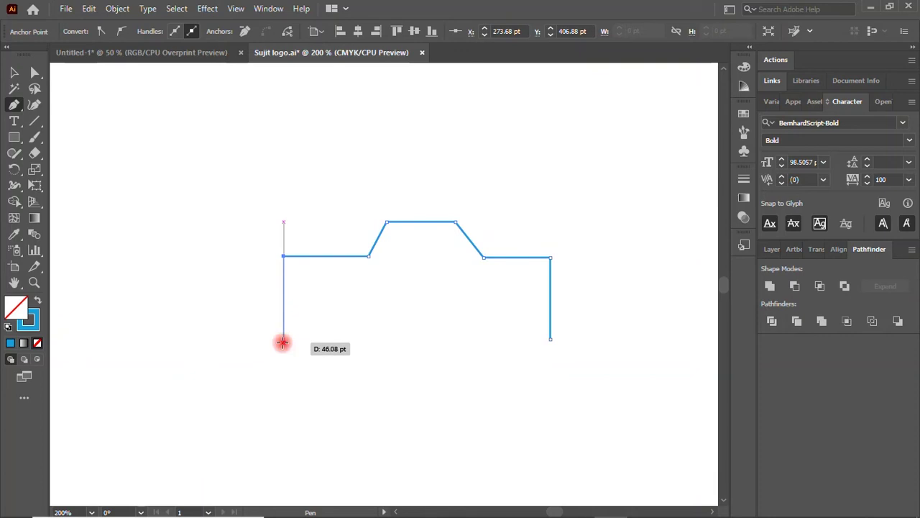
key(v)
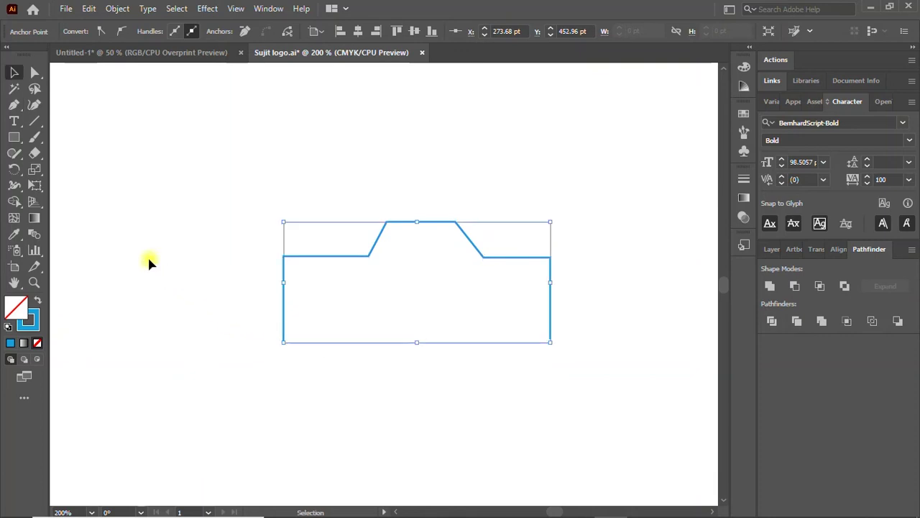
click(34, 72)
Round the outline's two upper outer corners to an 8.28 pt radius
click(166, 160)
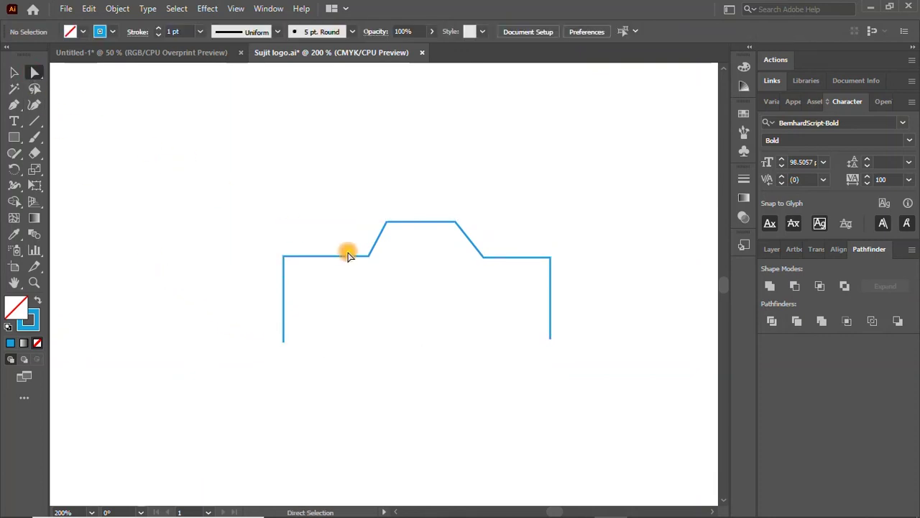
drag(265, 237, 341, 281)
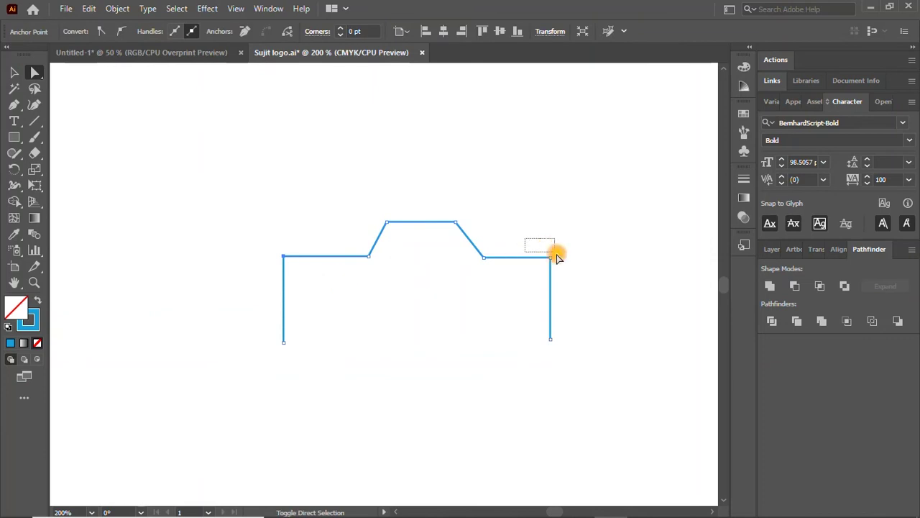
drag(543, 269, 540, 281)
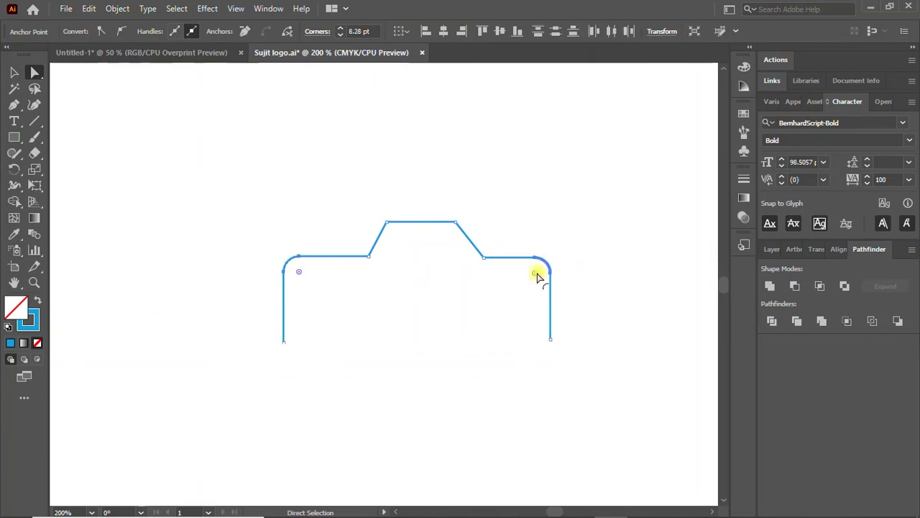
click(503, 195)
drag(291, 200, 277, 271)
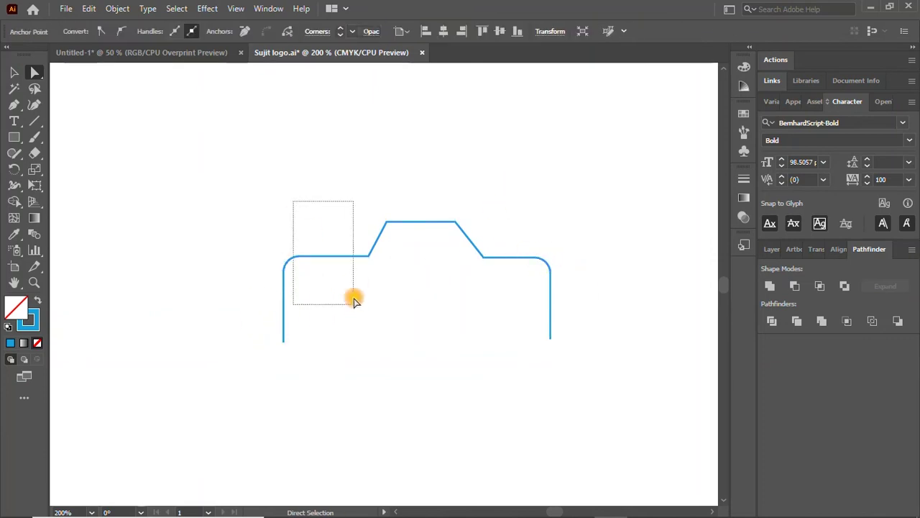
click(36, 327)
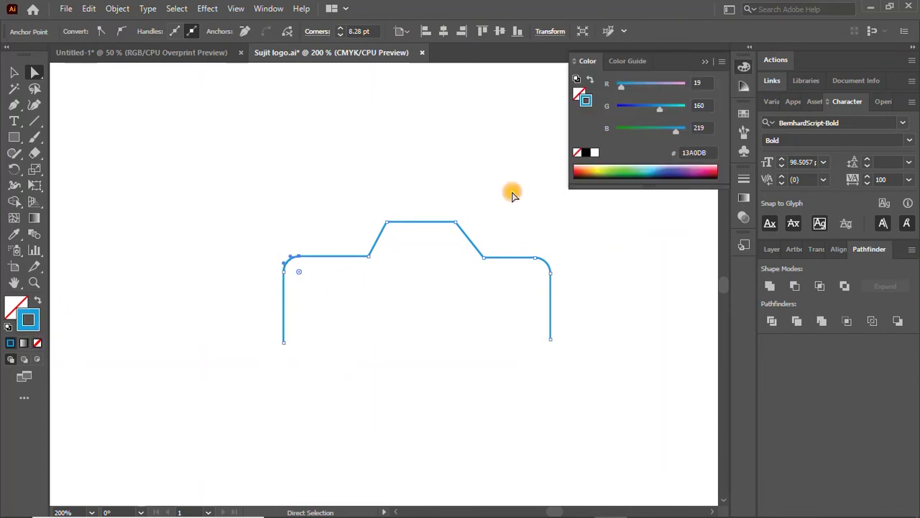
Set the camera outline's stroke colour to white FFFFFF
click(594, 152)
scroll(406, 181, up, 1)
scroll(423, 220, up, 1)
scroll(424, 226, down, 1)
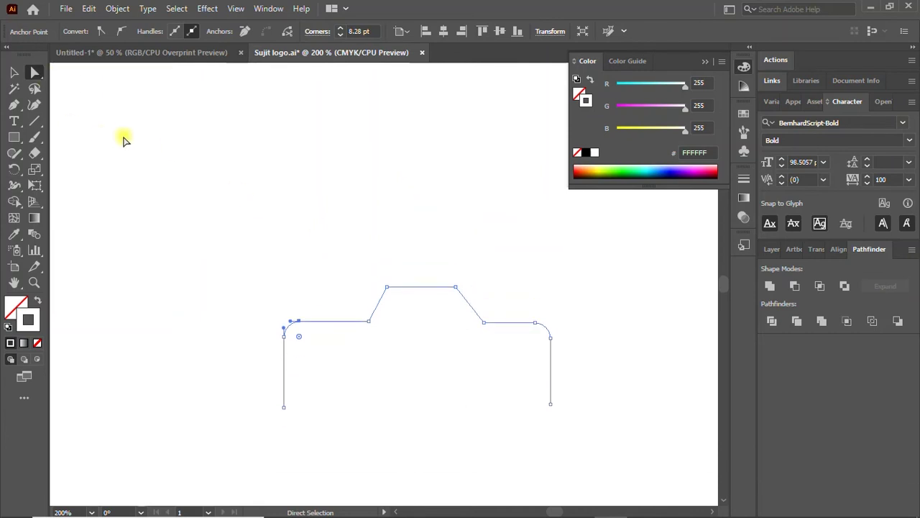
Move the whole outline off the artboard onto the pasteboard and centre it in view
click(128, 137)
mouse_move(270, 199)
mouse_down()
mouse_move(420, 352)
mouse_move(437, 325)
mouse_move(678, 304)
mouse_up()
scroll(417, 342, down, 3)
key(ctrl+z)
mouse_move(337, 276)
mouse_down()
mouse_move(439, 366)
mouse_move(520, 396)
mouse_up()
click(14, 73)
drag(411, 319, 683, 326)
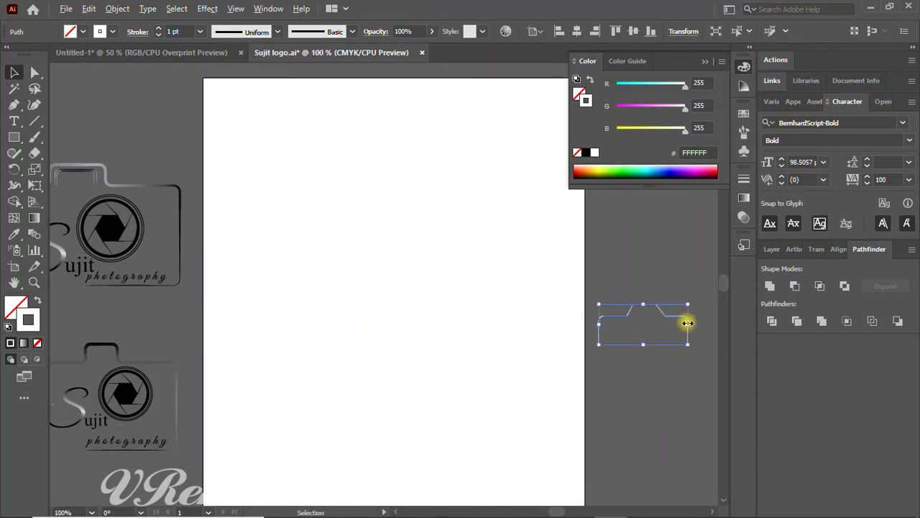
scroll(682, 325, up, 4)
click(479, 180)
drag(479, 181, 409, 203)
click(12, 73)
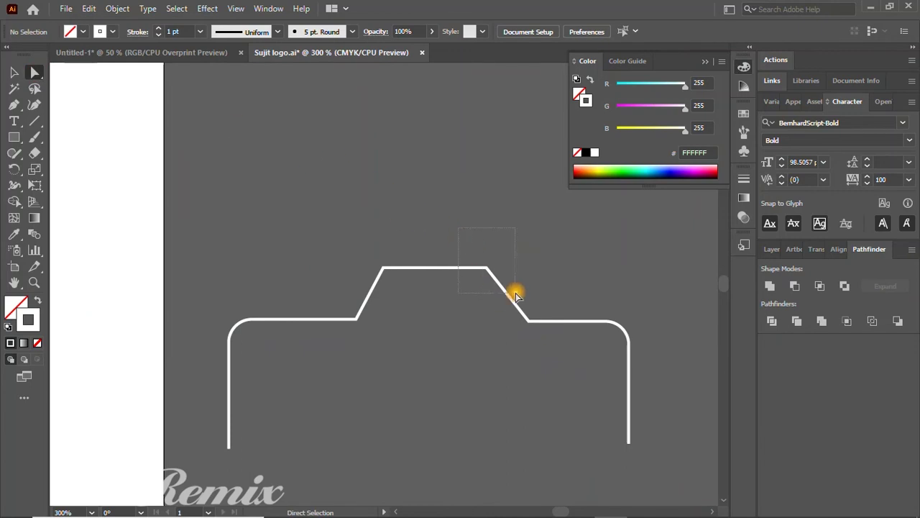
Nudge the hump's top-right corner right and add a horizontal guide along the top edge
drag(516, 292, 516, 291)
key(Right)
key(Right)
key(Right)
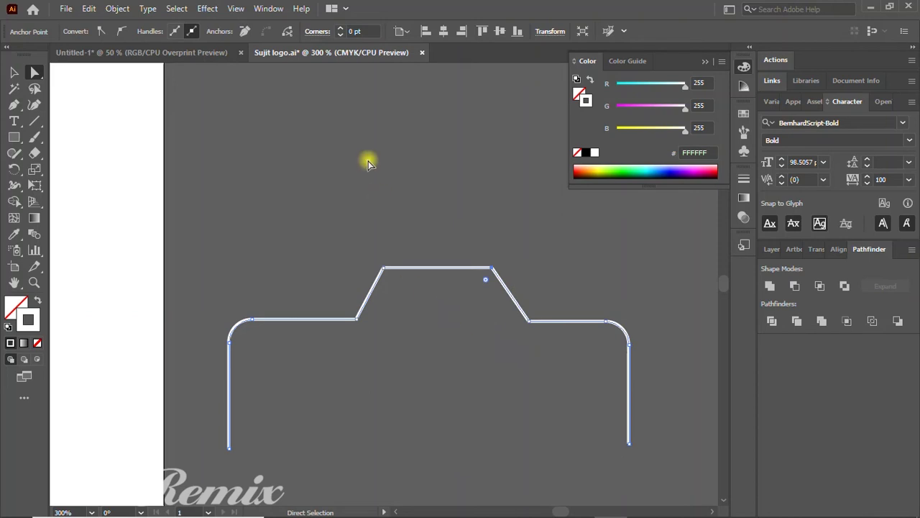
key(ctrl+r)
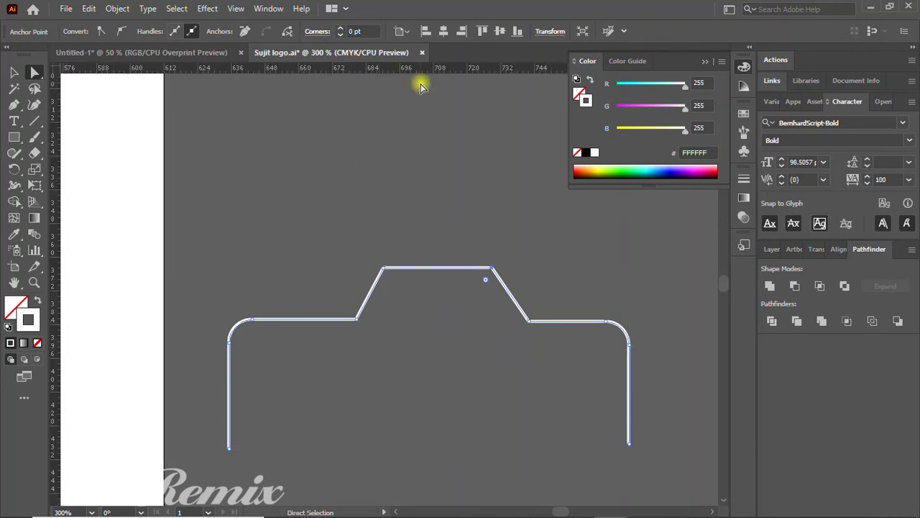
drag(423, 72, 451, 314)
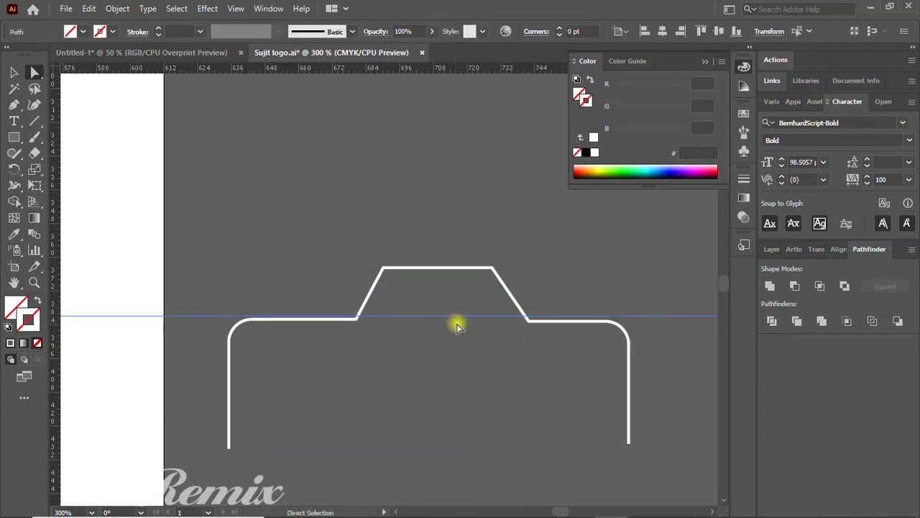
scroll(507, 338, up, 1)
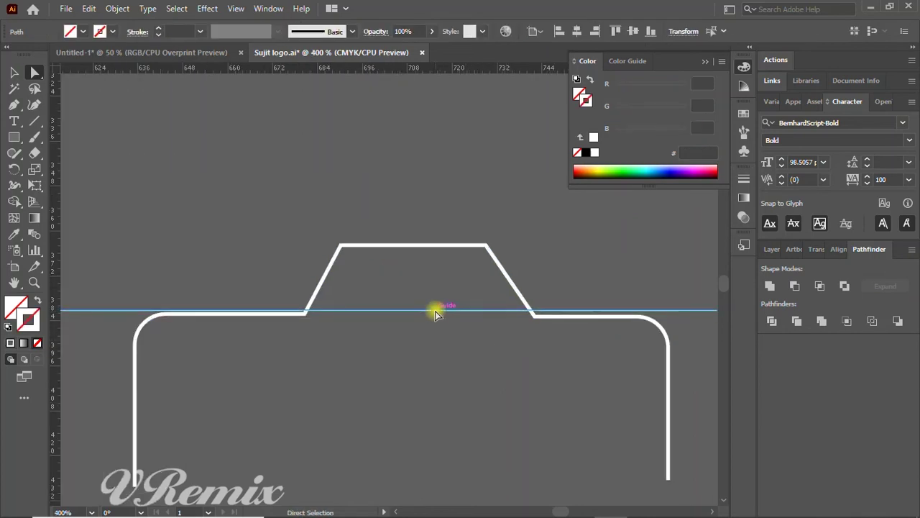
drag(435, 311, 436, 313)
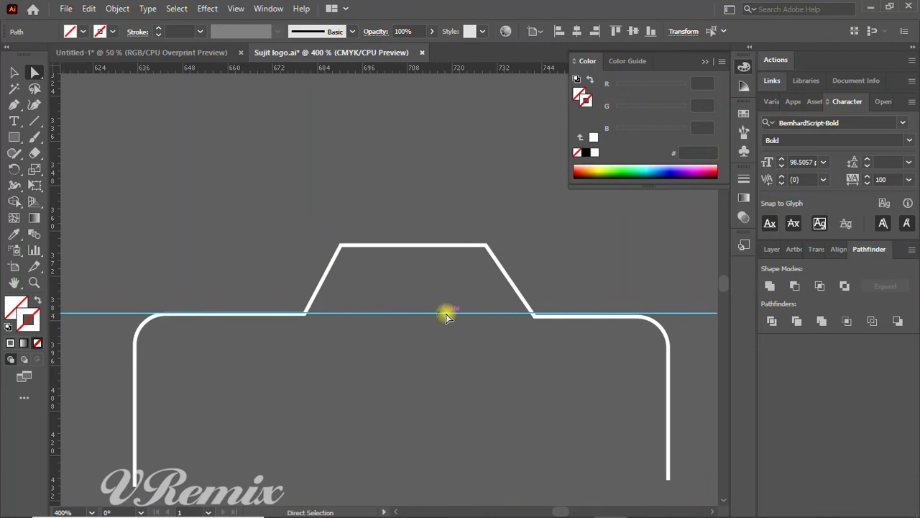
Nudge the right-side anchors up to line up with the guide, then deselect
drag(503, 304, 688, 349)
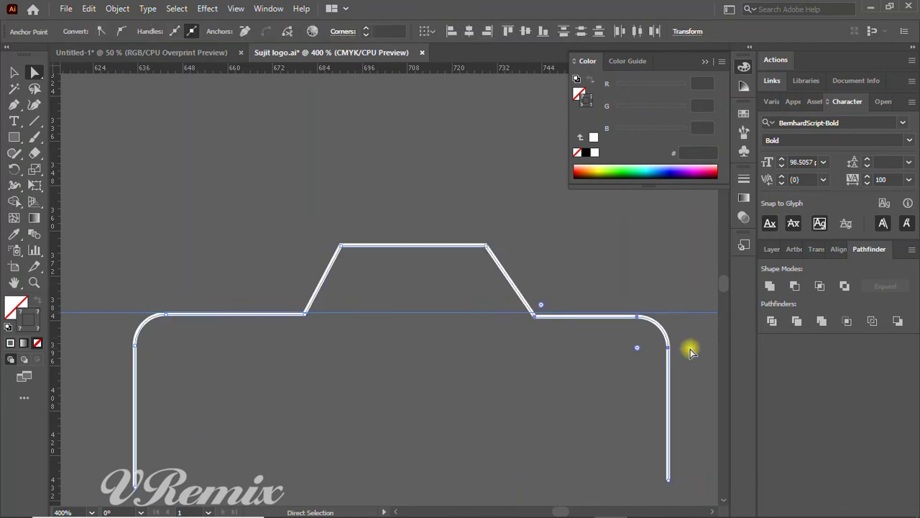
key(Up)
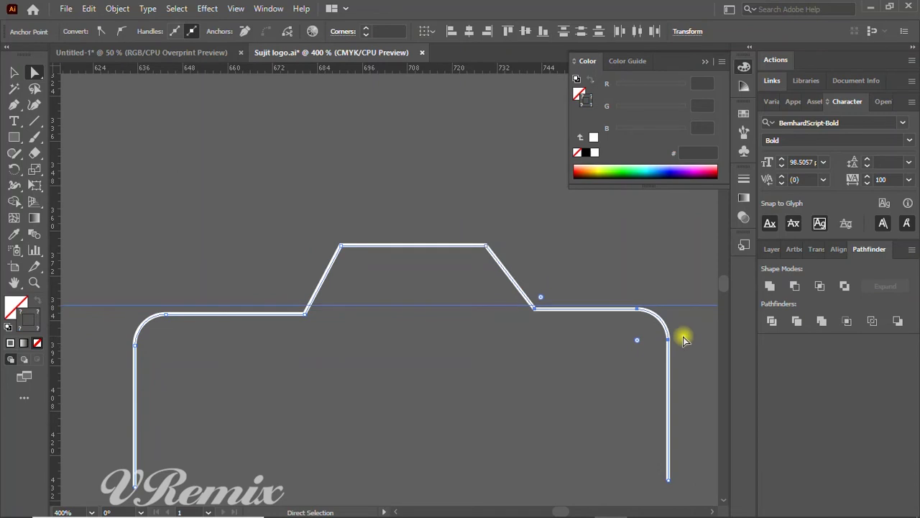
key(Down)
key(Down)
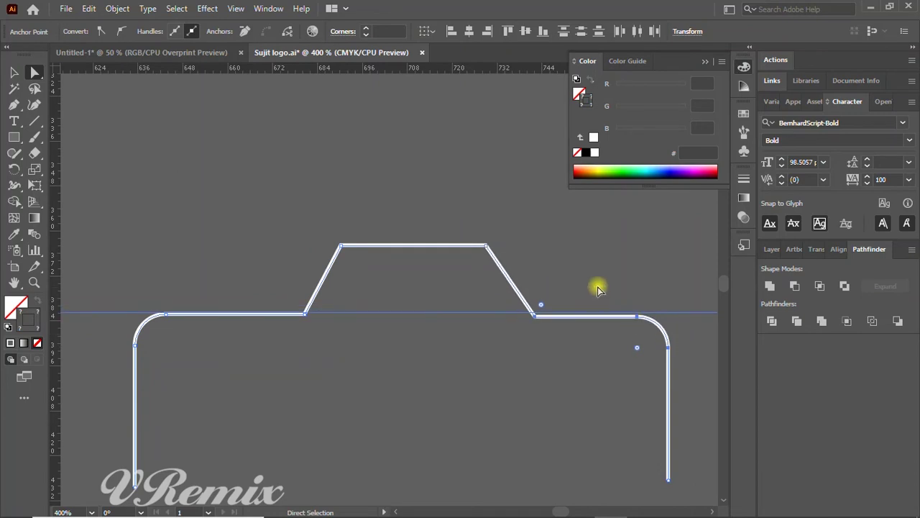
click(594, 275)
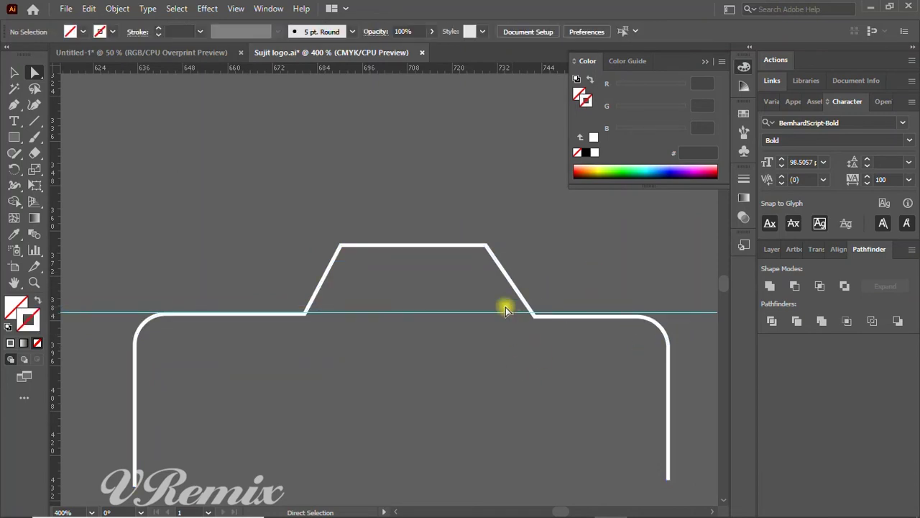
click(669, 336)
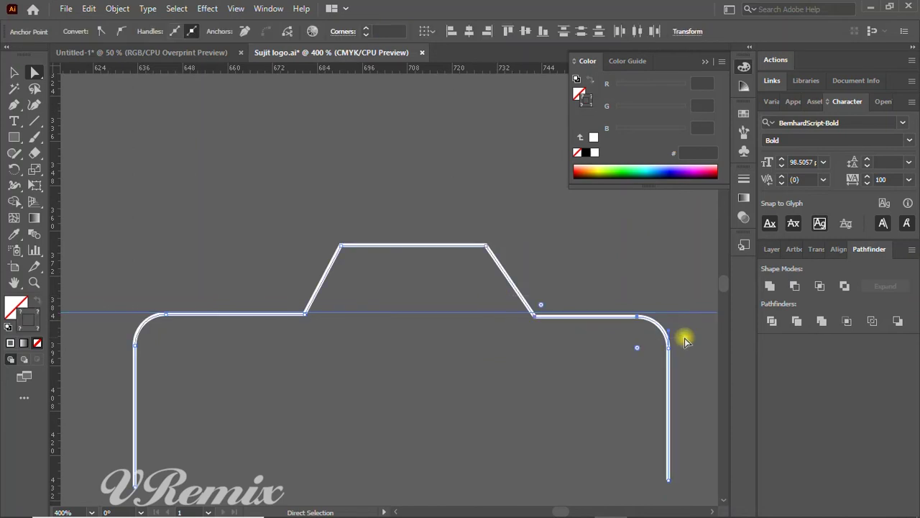
key(Up)
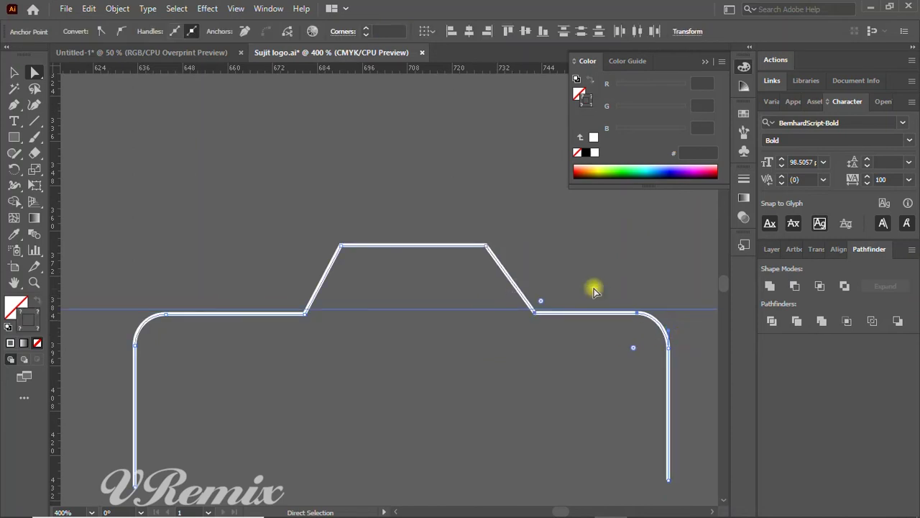
click(594, 260)
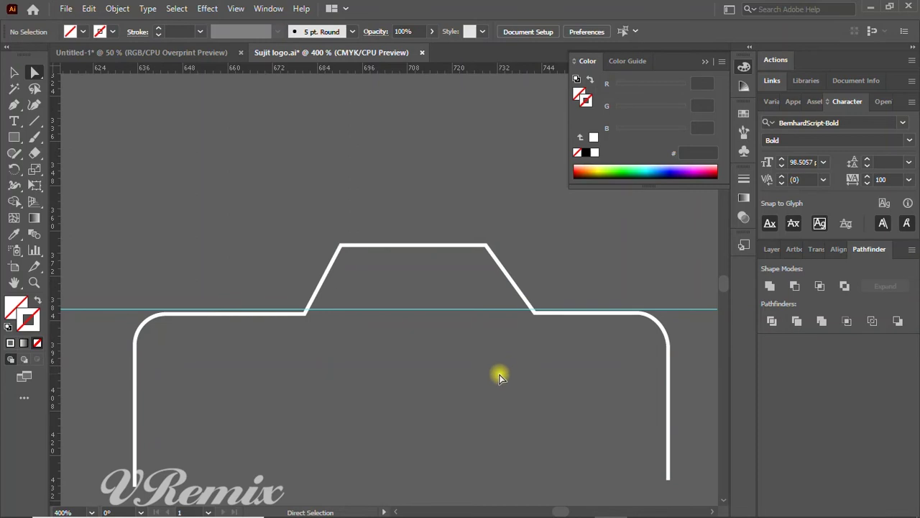
drag(517, 361, 514, 362)
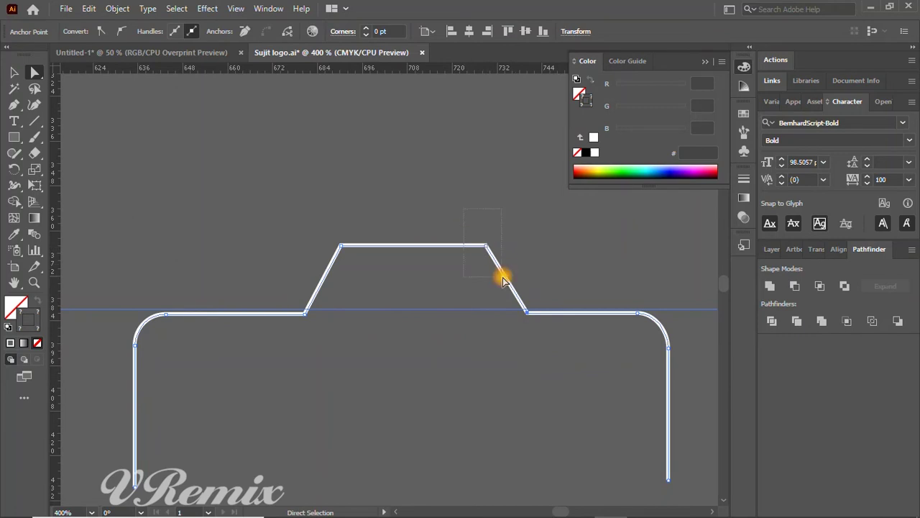
drag(465, 211, 565, 236)
scroll(401, 312, up, 1)
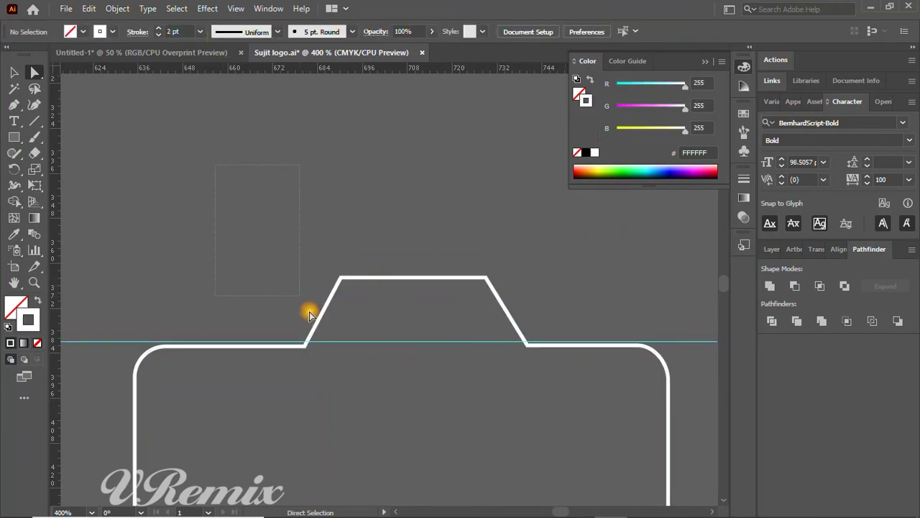
Thicken the camera outline's stroke to 4 pt
drag(368, 403, 205, 82)
click(13, 72)
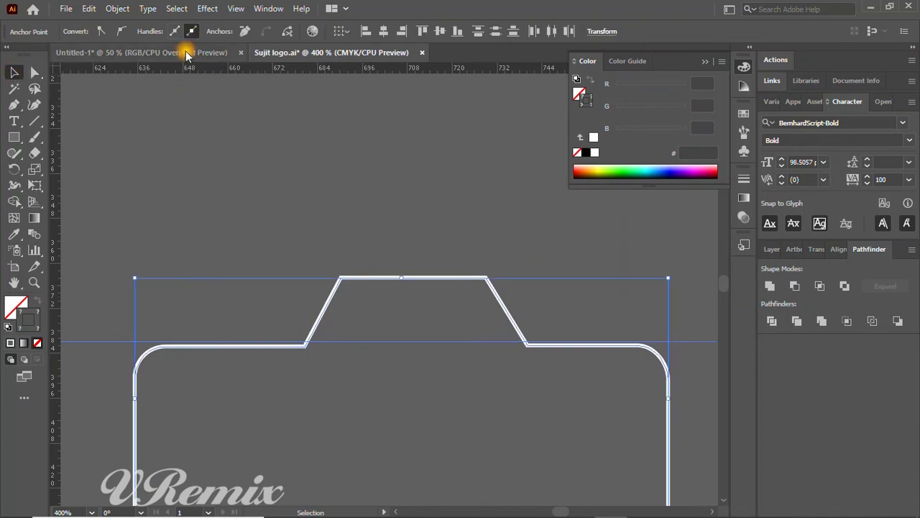
click(232, 117)
click(367, 286)
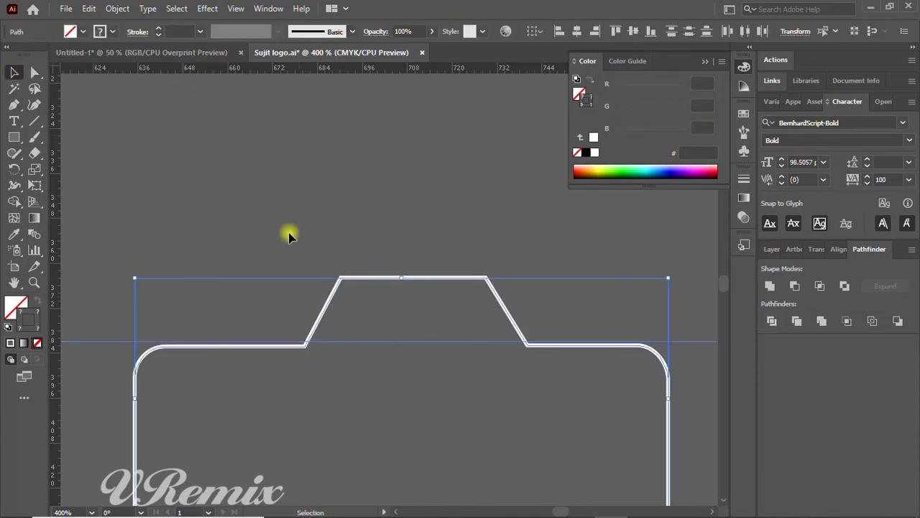
click(176, 30)
scroll(176, 29, up, 3)
key(Return)
Apply the first variable width profile so the outline tapers at its bottom ends
click(304, 32)
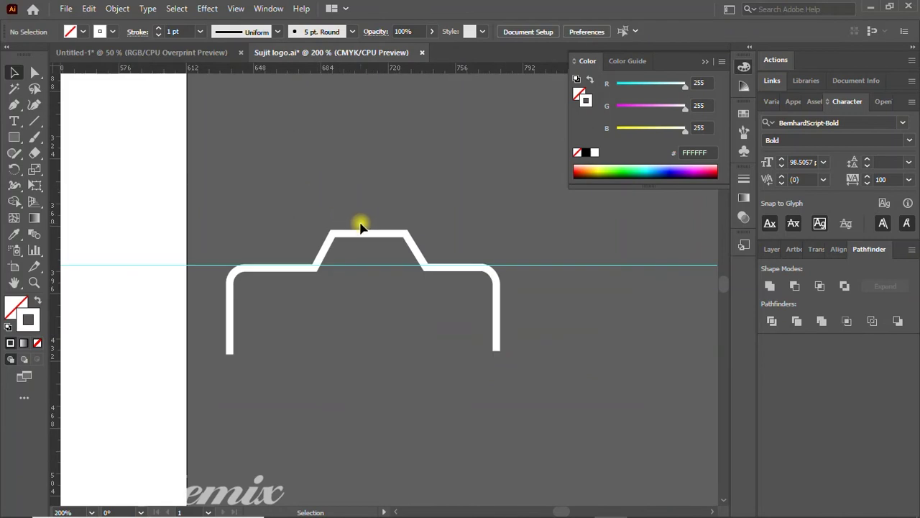
click(366, 233)
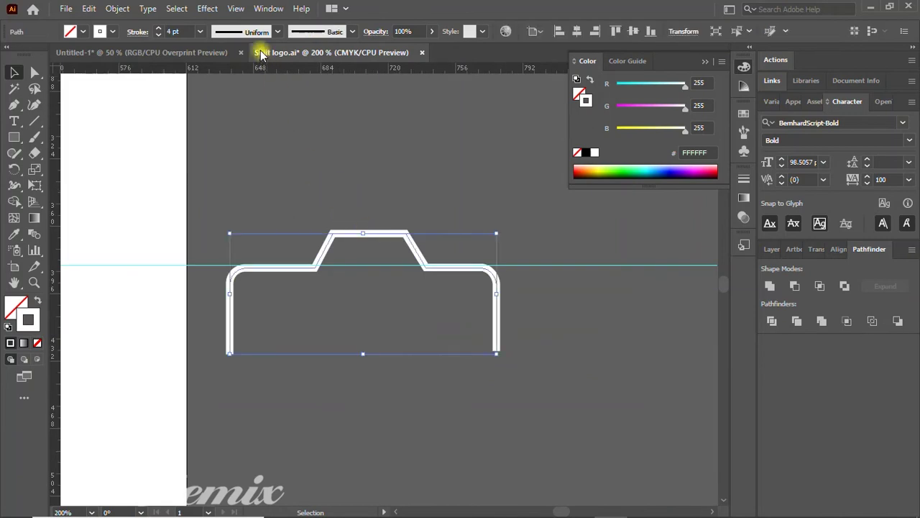
click(235, 33)
click(252, 77)
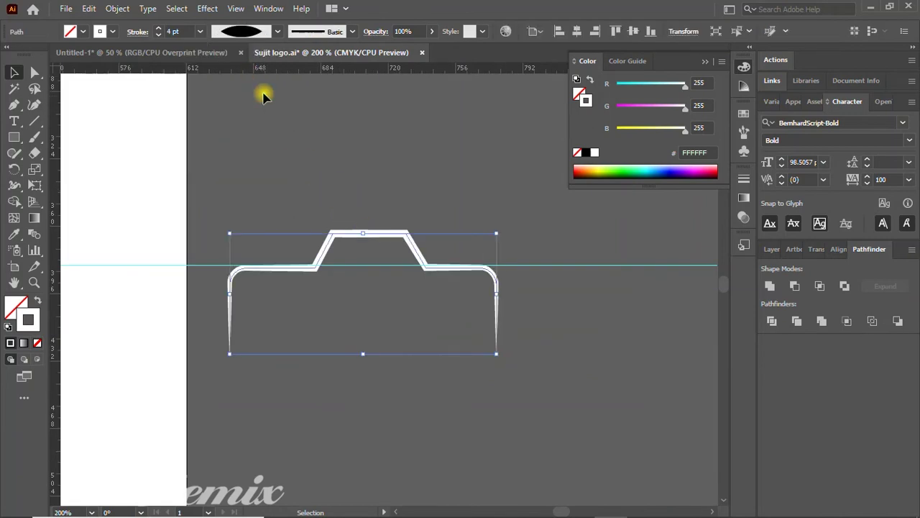
click(507, 169)
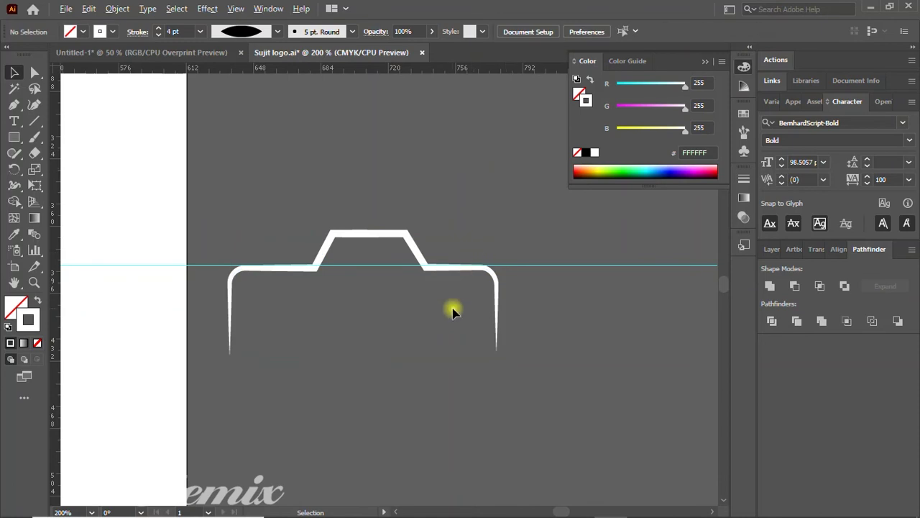
scroll(448, 307, up, 1)
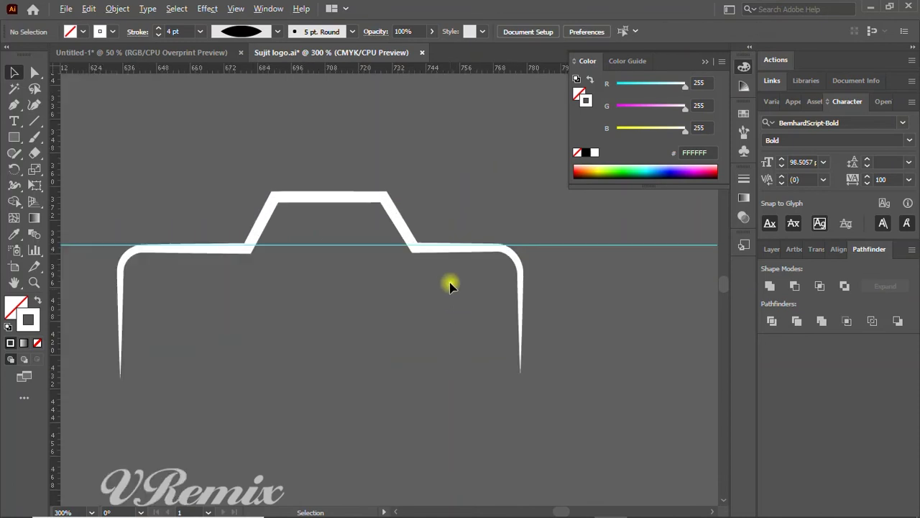
Draw a small circle inside the camera body and Alt-drag a copy to the right
click(11, 142)
click(85, 170)
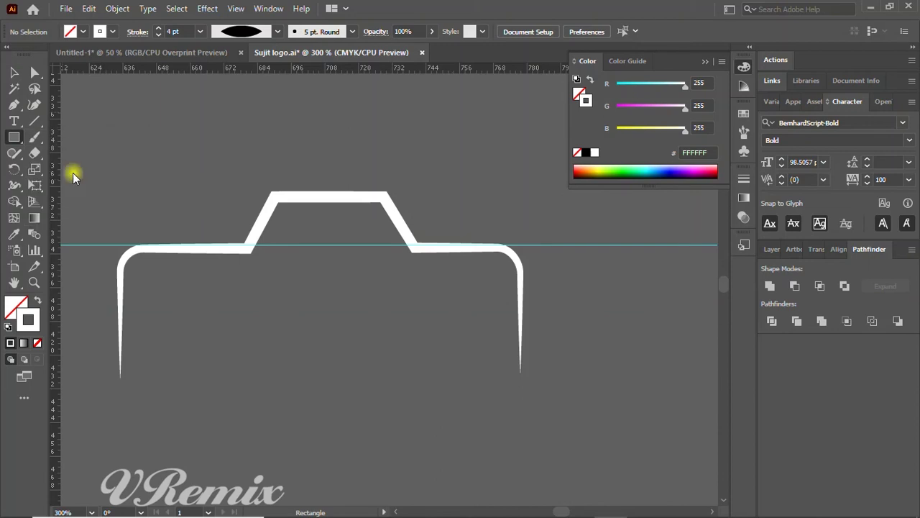
drag(295, 288, 360, 346)
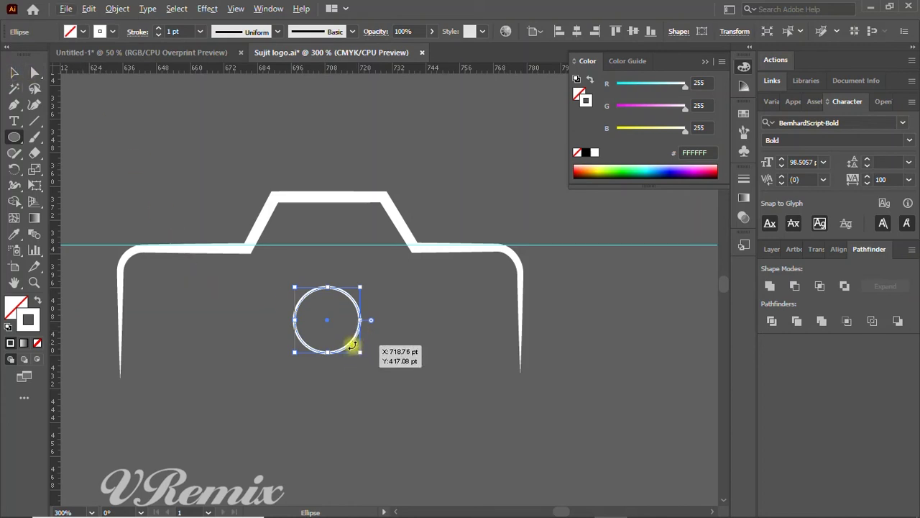
click(13, 72)
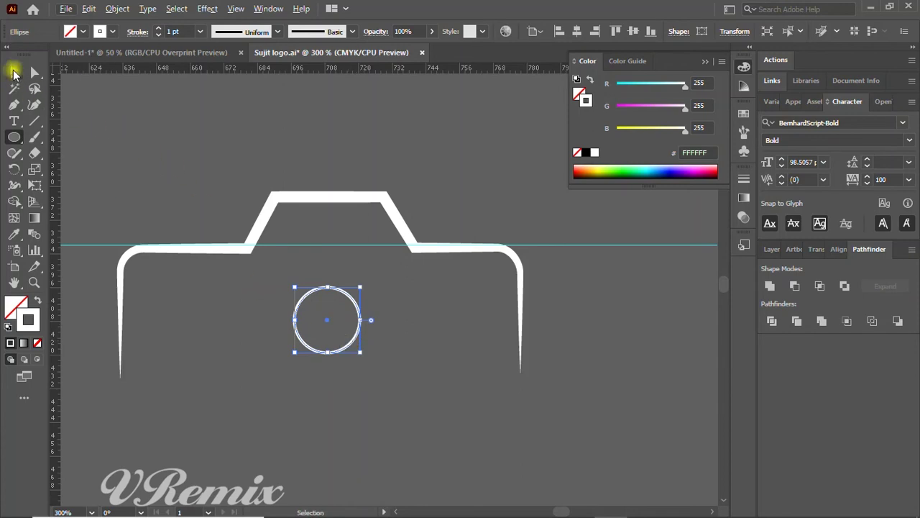
click(335, 343)
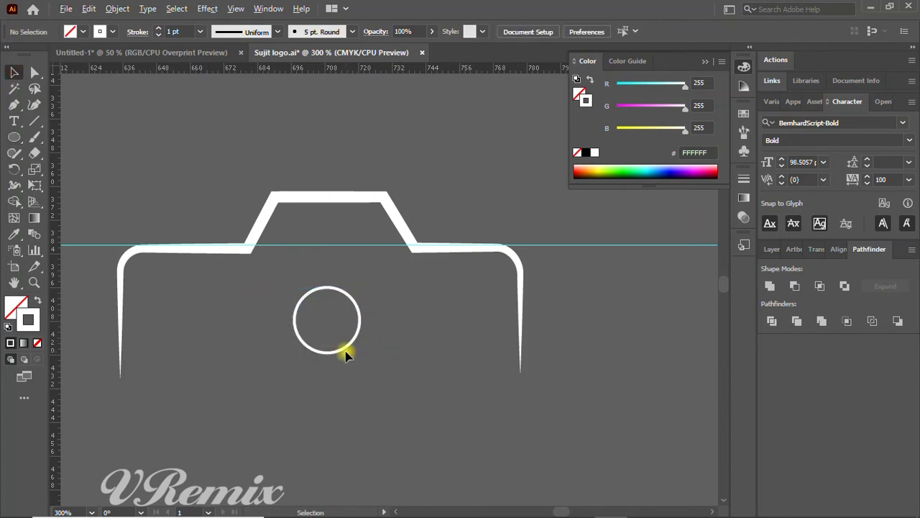
mouse_move(346, 353)
mouse_down()
mouse_move(386, 359)
mouse_move(425, 386)
mouse_up()
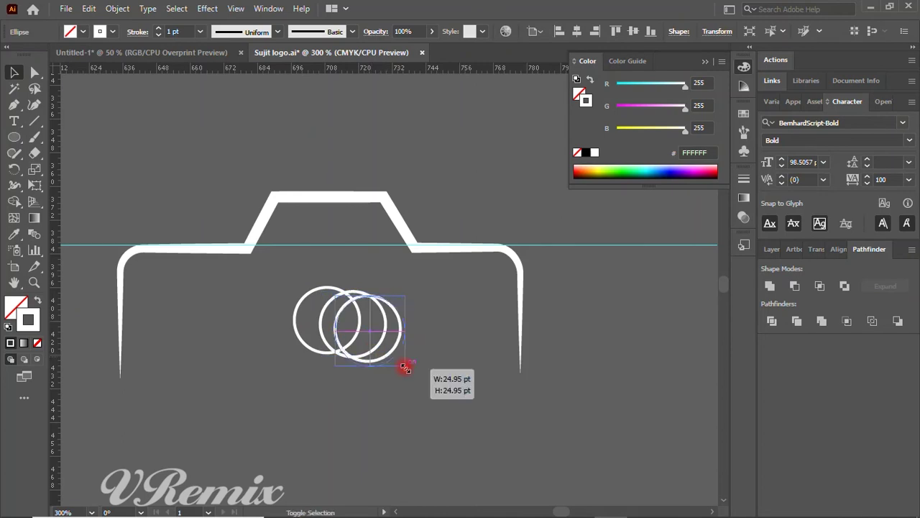
Enlarge the middle circle slightly and select the small left circle
click(458, 343)
click(323, 325)
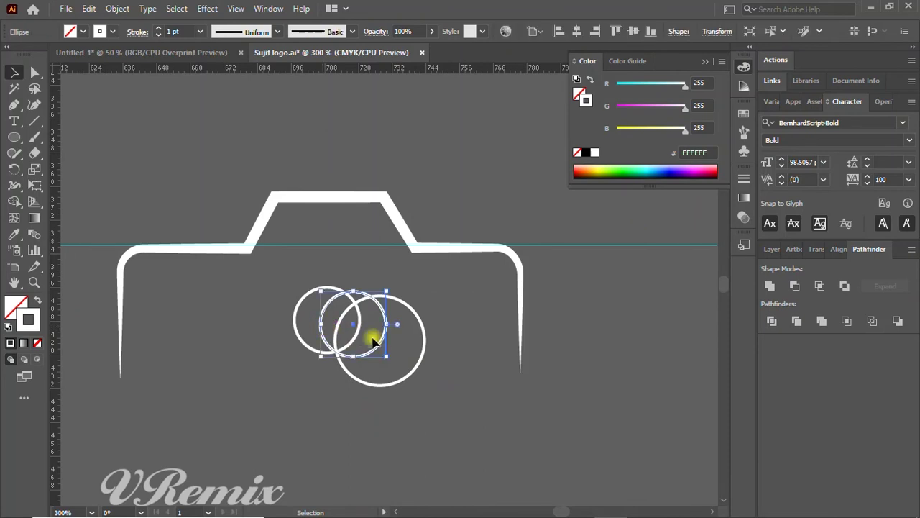
click(384, 355)
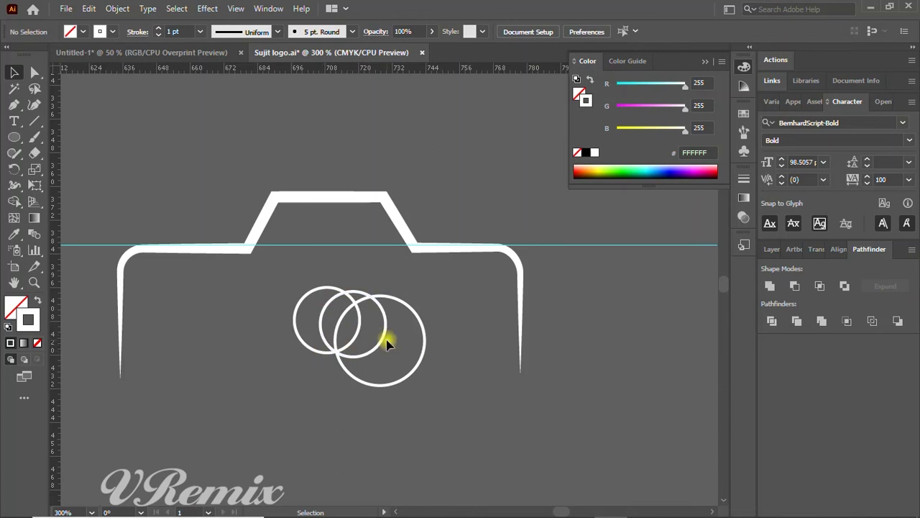
click(381, 349)
drag(385, 354, 391, 362)
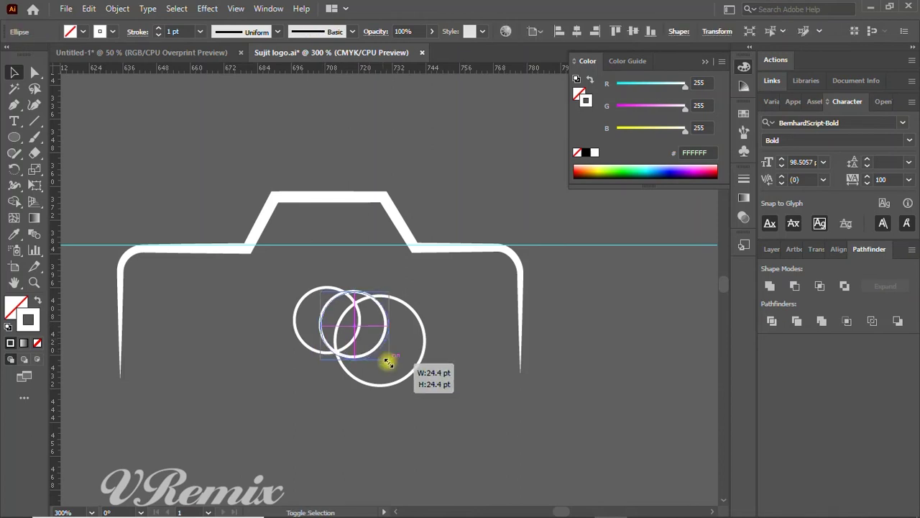
click(305, 345)
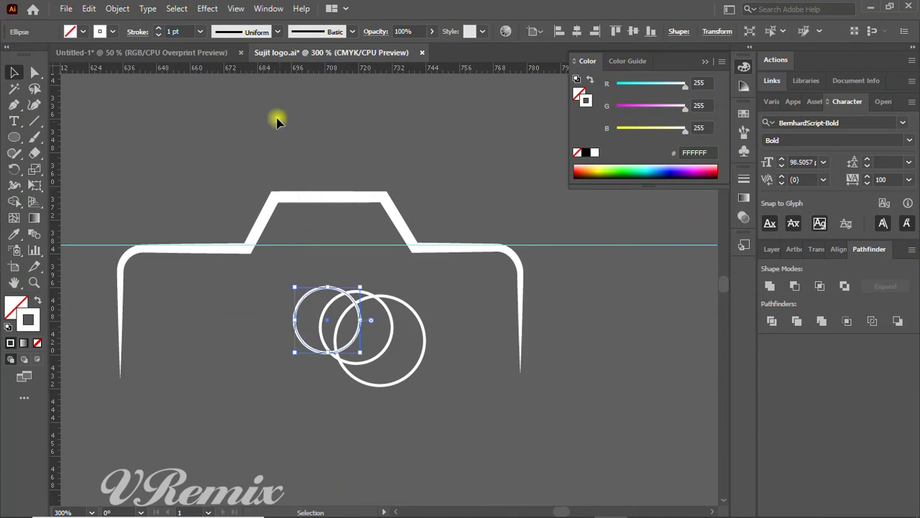
scroll(188, 31, up, 2)
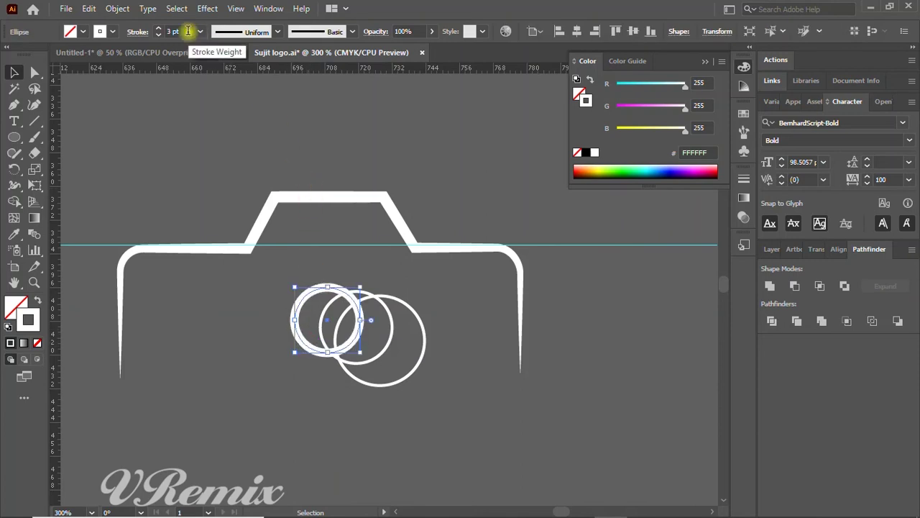
click(18, 302)
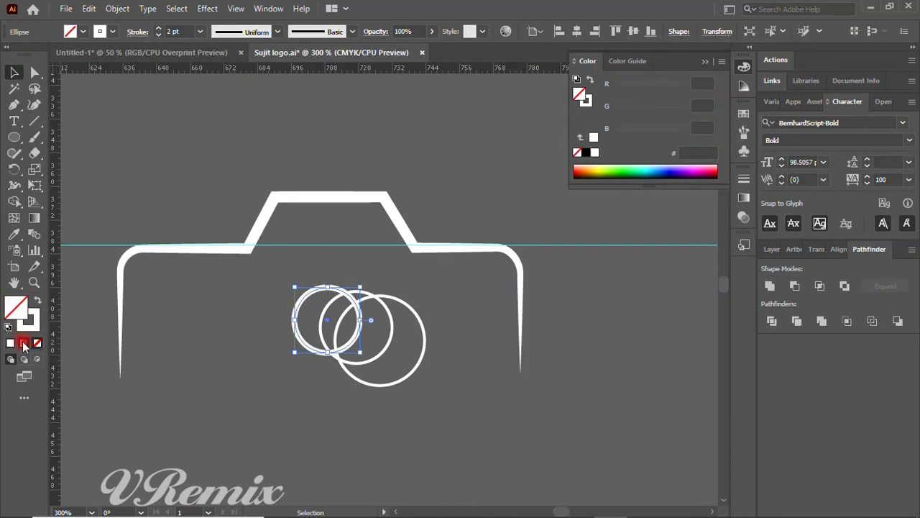
Give the left circle a gradient fill and centre-align all three circles in the camera body
click(24, 344)
click(237, 288)
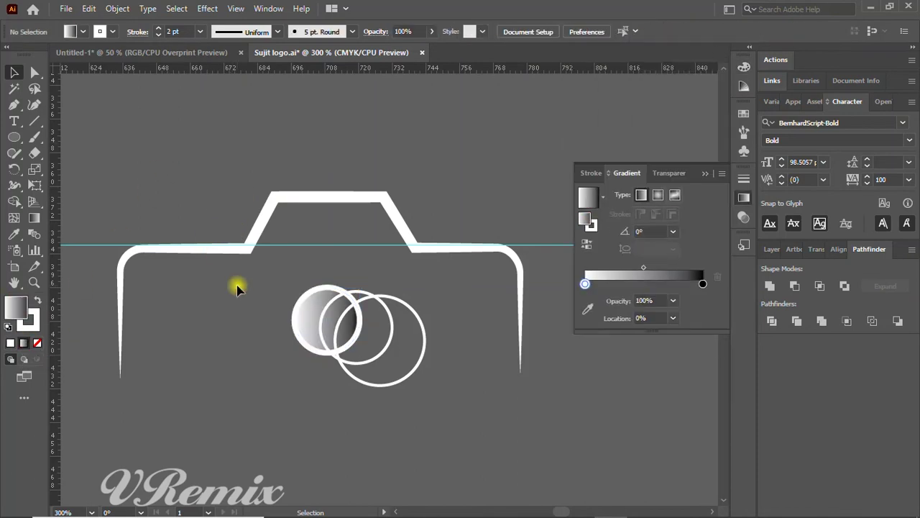
drag(297, 314, 412, 357)
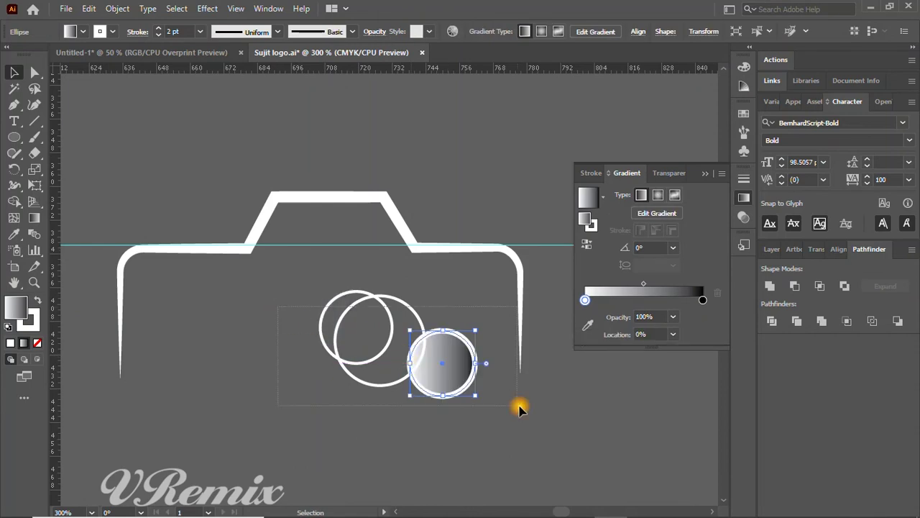
key(ctrl+a)
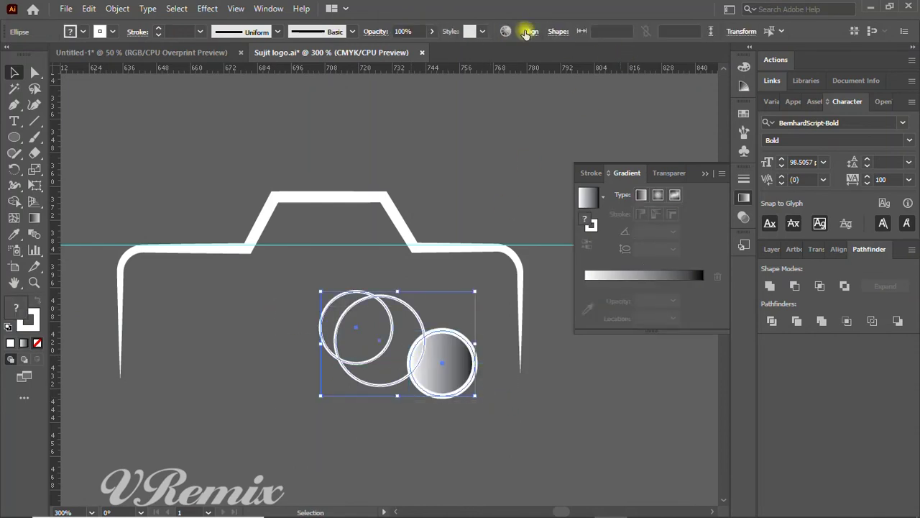
click(535, 32)
click(500, 70)
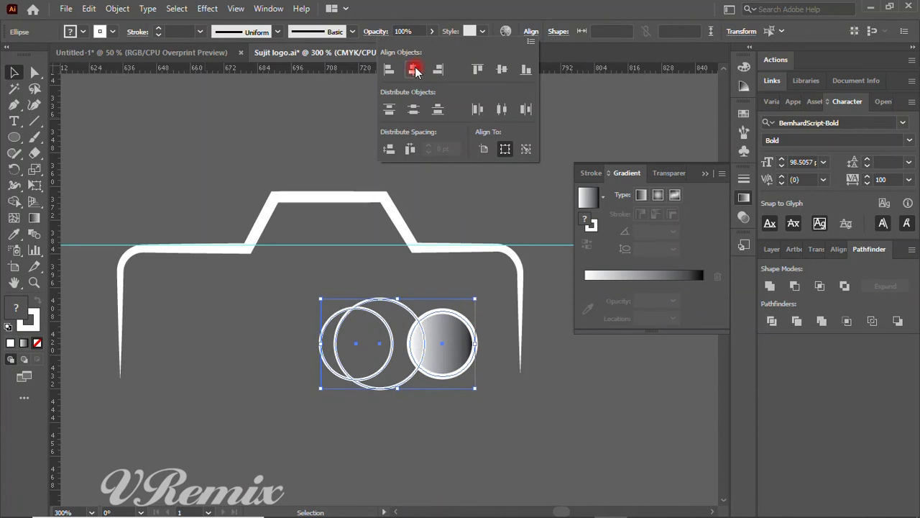
click(419, 69)
click(556, 393)
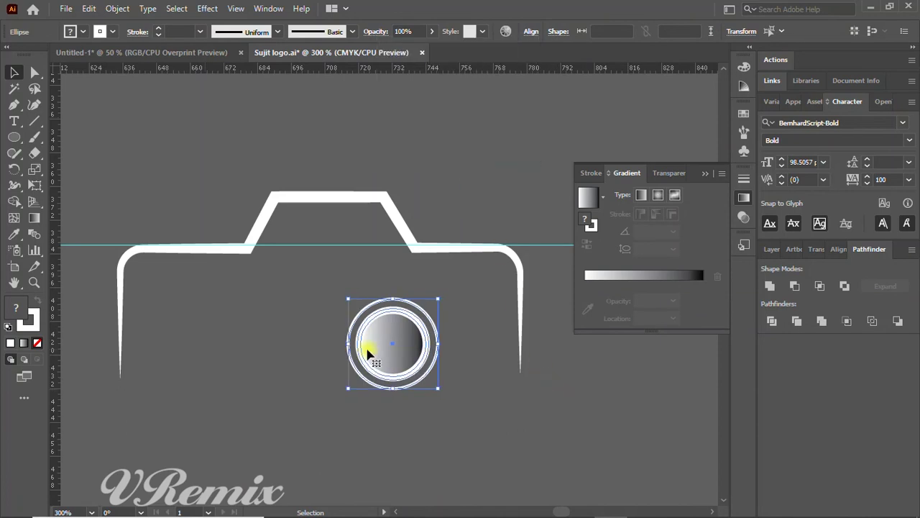
mouse_move(273, 309)
mouse_down()
mouse_move(428, 370)
mouse_move(328, 323)
mouse_up()
Make the inner circle's gradient radial, then zoom out to view the whole camera
click(348, 313)
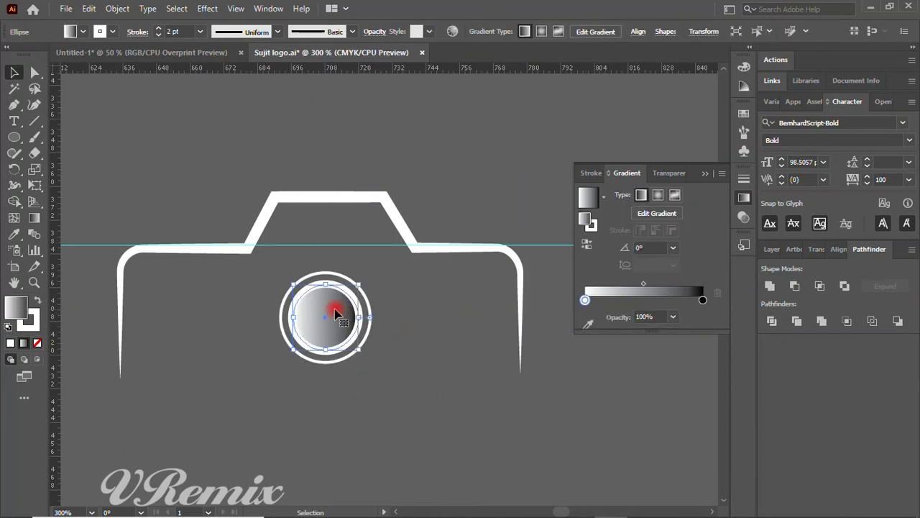
click(660, 196)
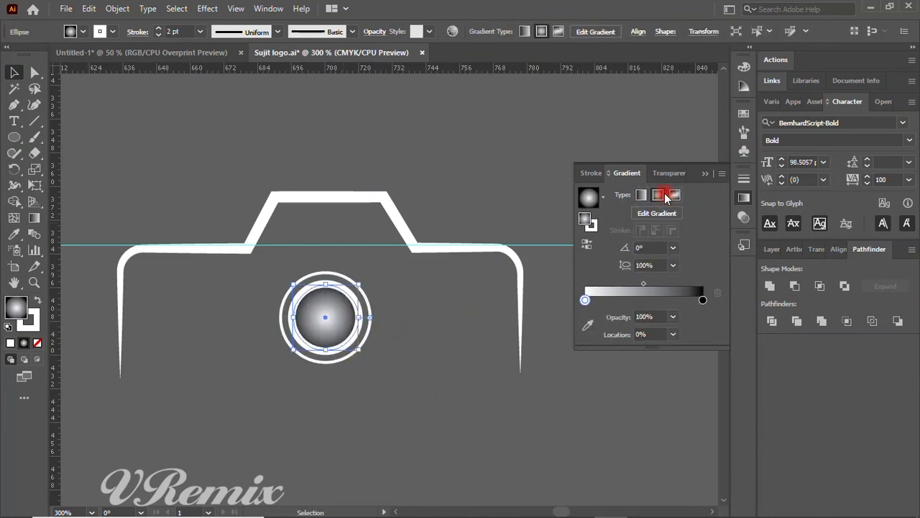
click(517, 179)
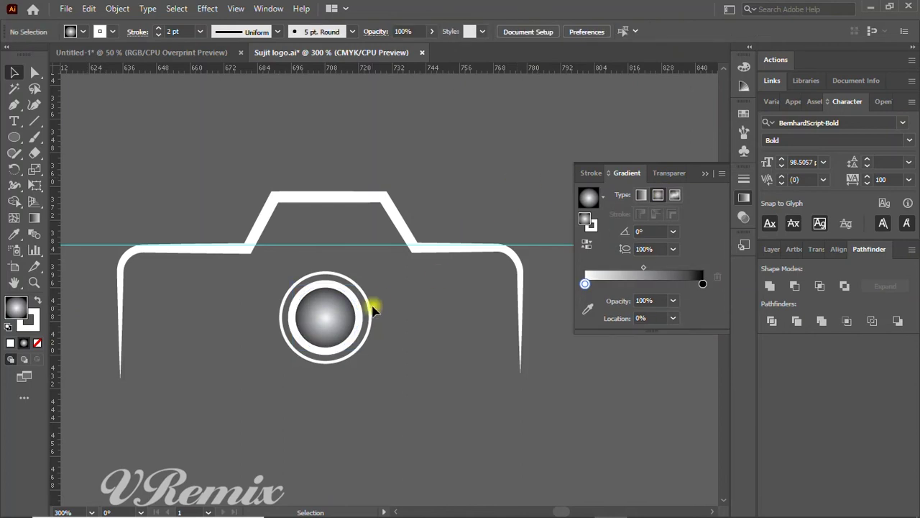
scroll(359, 365, up, 1)
scroll(359, 365, down, 1)
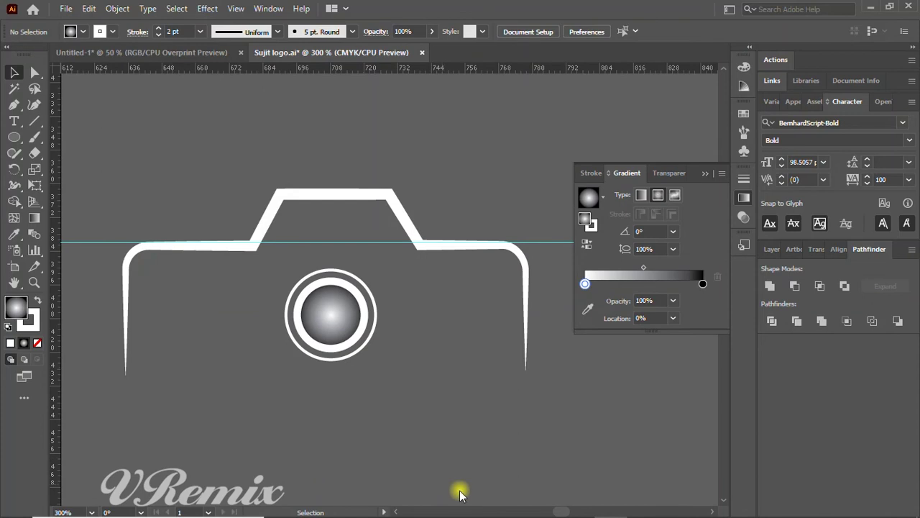
key(ctrl+minus)
Draw a small white-filled ellipse above the camera's top-left edge
click(20, 140)
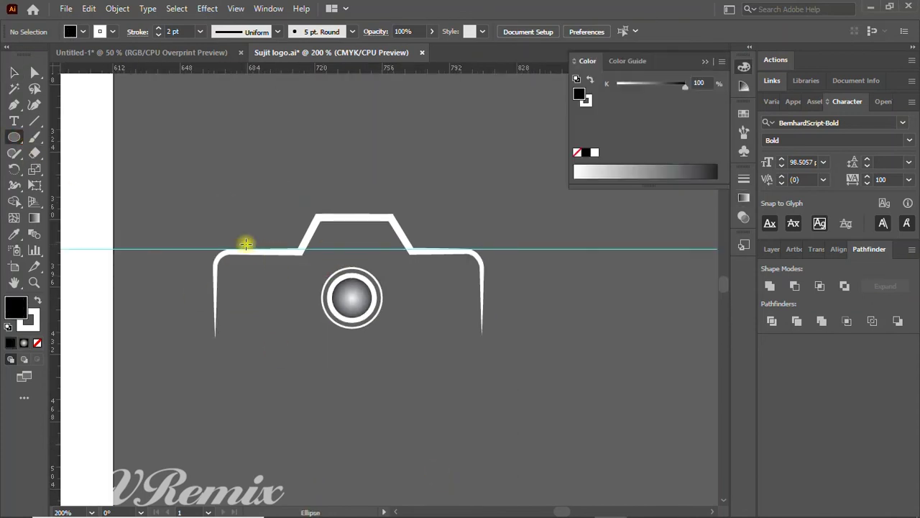
scroll(257, 248, up, 2)
scroll(242, 238, up, 1)
scroll(267, 232, up, 1)
drag(286, 200, 367, 209)
click(16, 75)
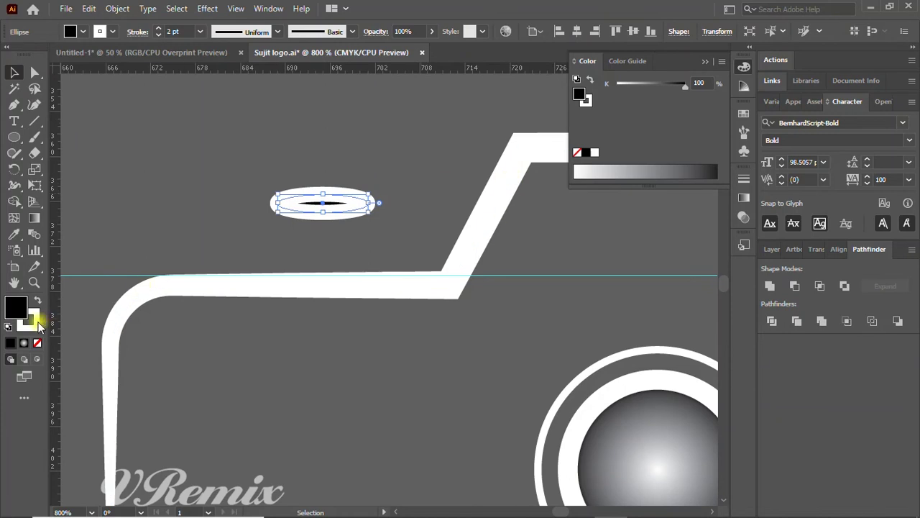
click(37, 301)
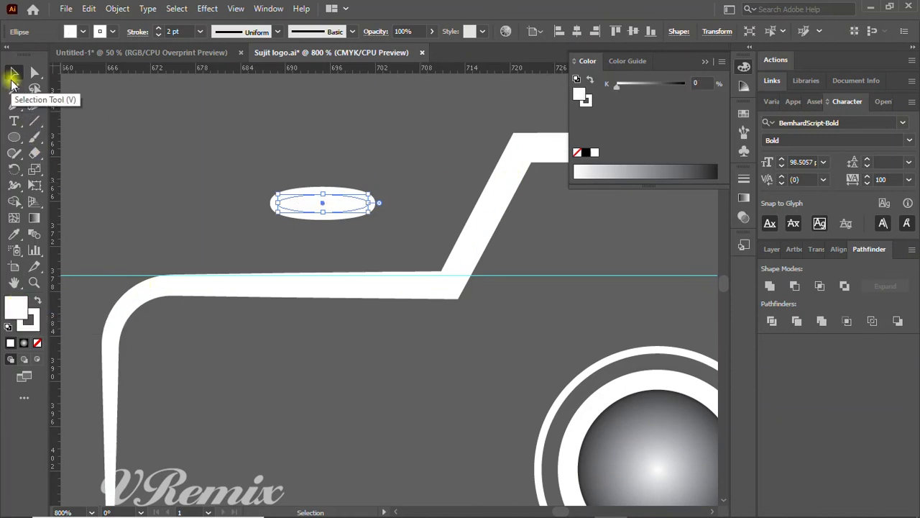
click(235, 175)
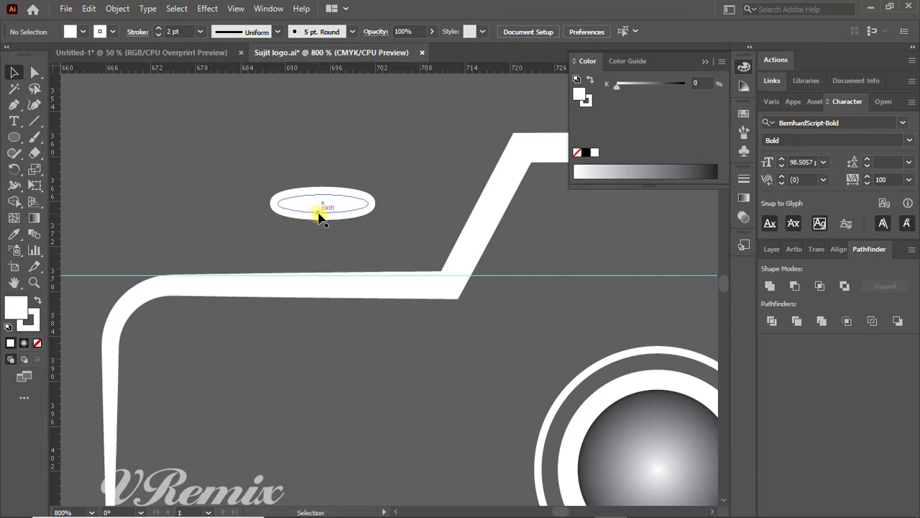
mouse_move(321, 210)
mouse_down()
mouse_move(319, 220)
mouse_move(374, 221)
mouse_up()
click(424, 151)
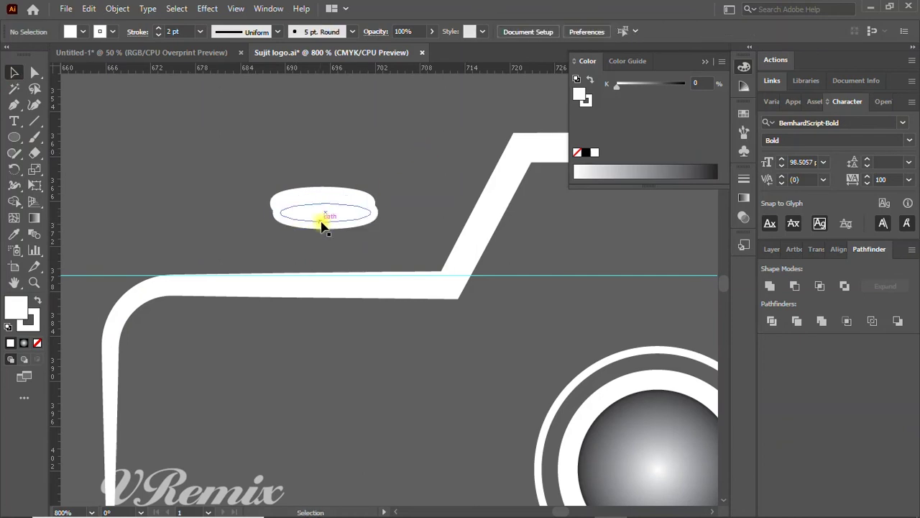
click(331, 222)
drag(328, 210, 328, 209)
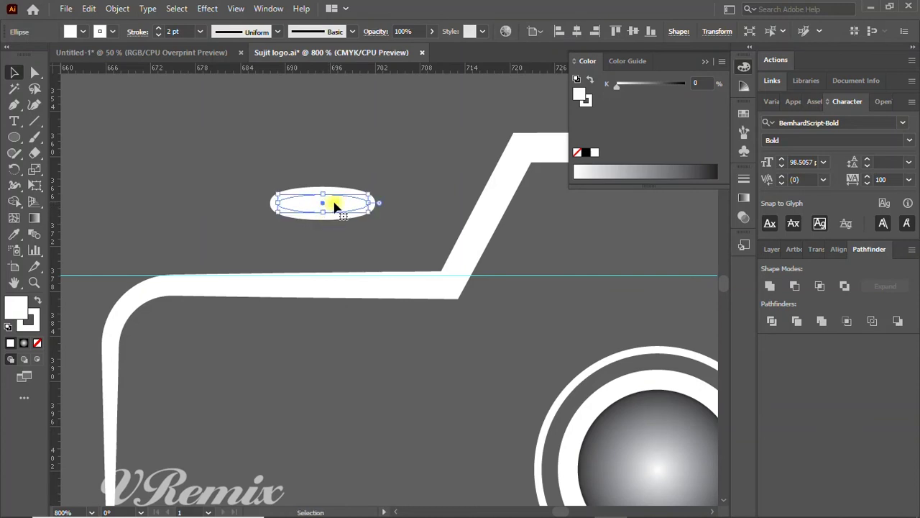
Duplicate the ellipse just below it and make the copy's fill and stroke black
drag(334, 206, 336, 221)
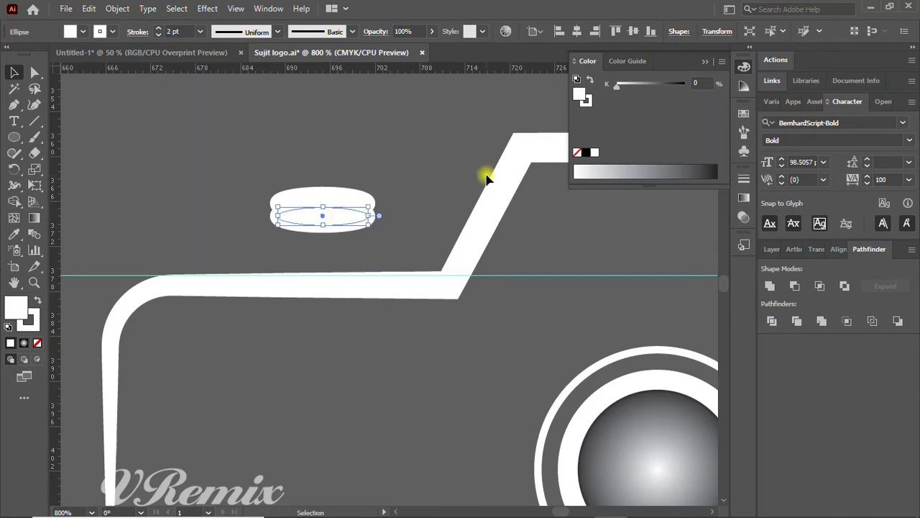
key(a)
click(366, 162)
drag(328, 161, 331, 245)
key(v)
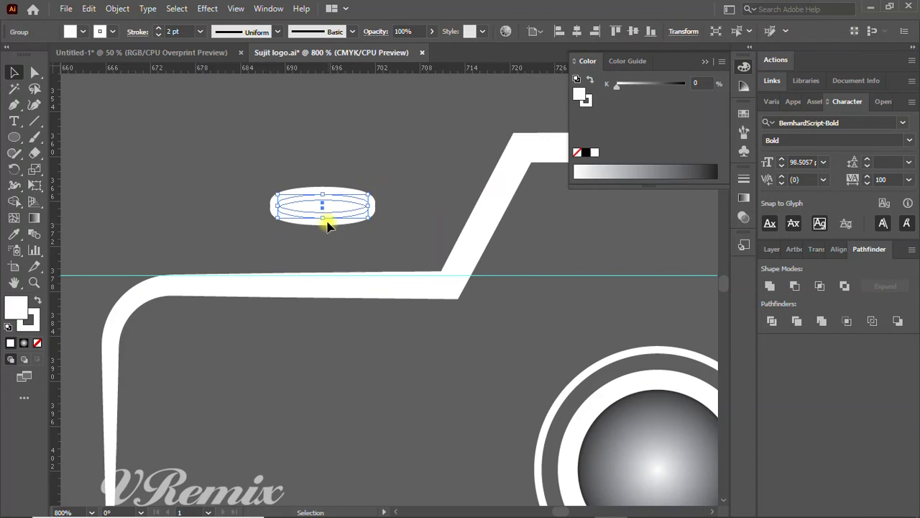
drag(335, 214, 336, 234)
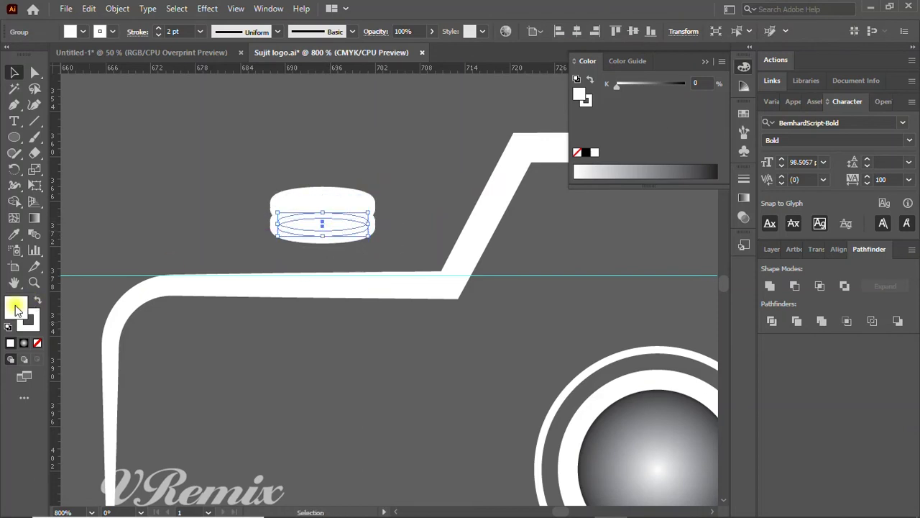
click(587, 152)
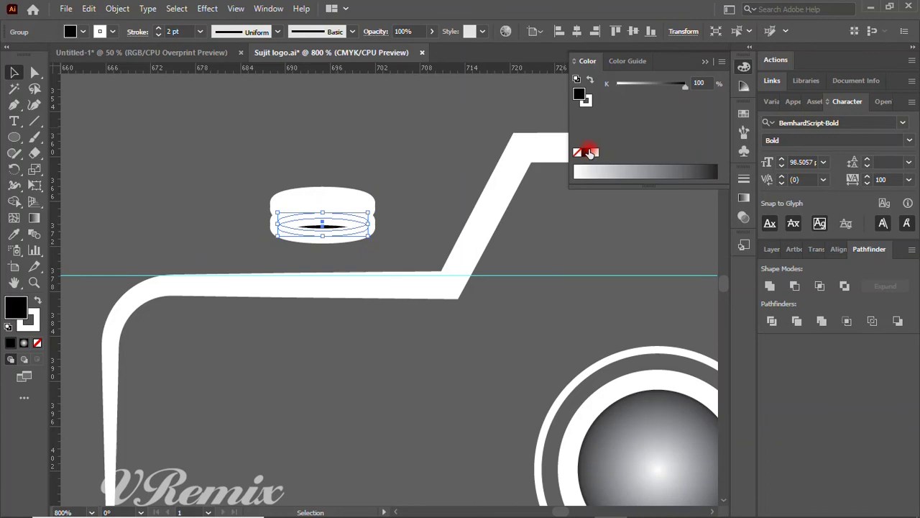
click(36, 319)
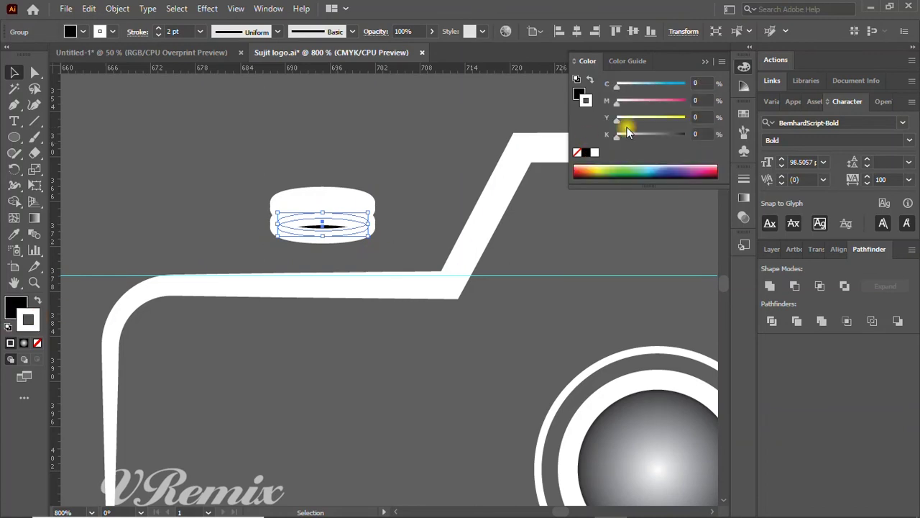
click(586, 151)
Send the black disc behind the white one and move the button onto the camera's top edge
click(383, 158)
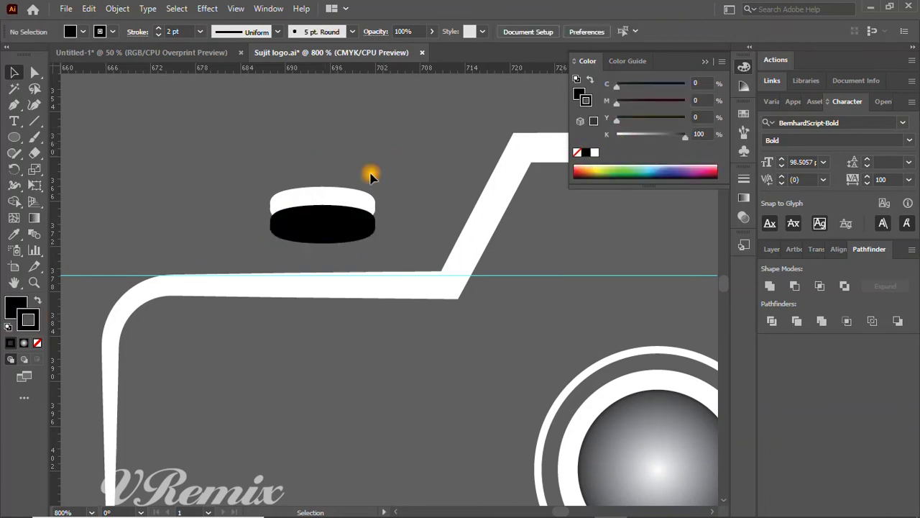
click(352, 224)
right_click(352, 229)
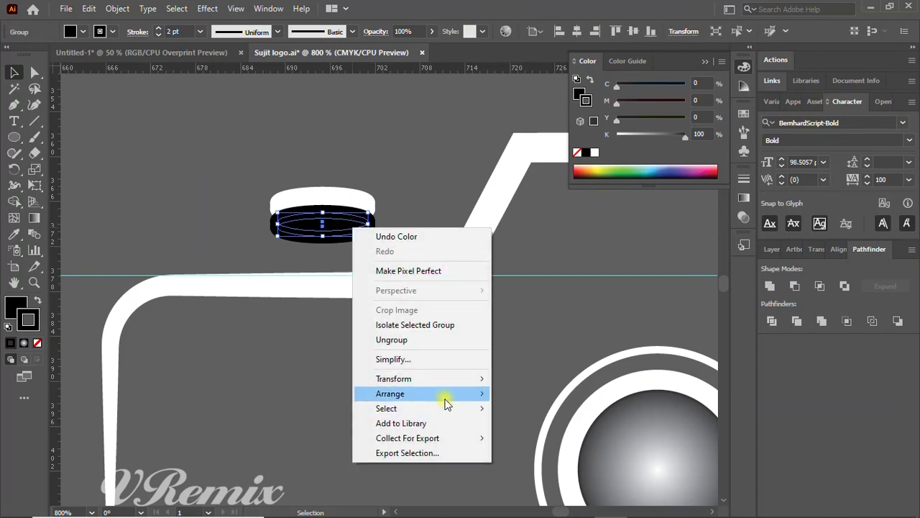
mouse_move(390, 393)
click(544, 436)
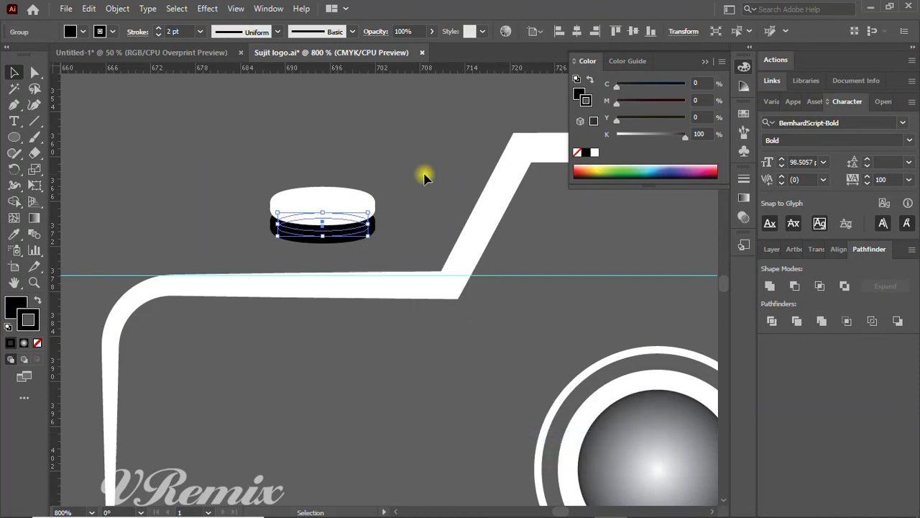
click(377, 150)
click(320, 253)
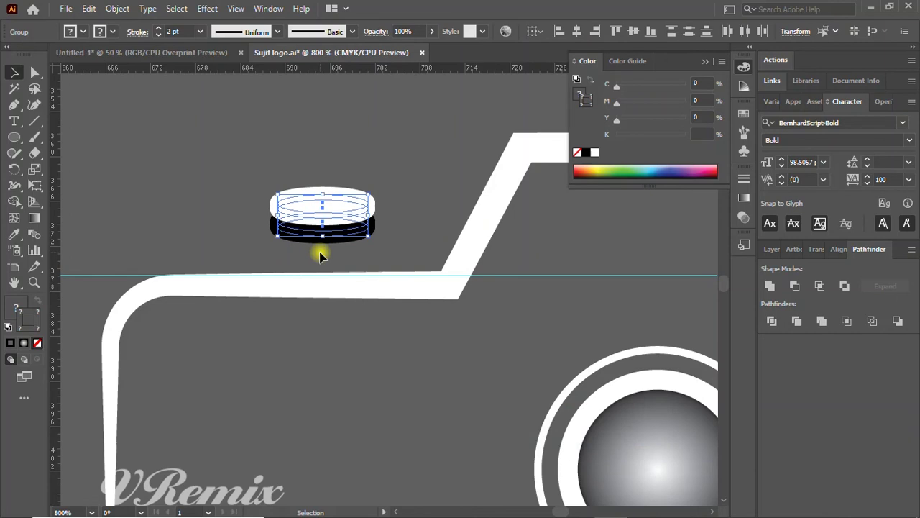
drag(320, 256, 322, 284)
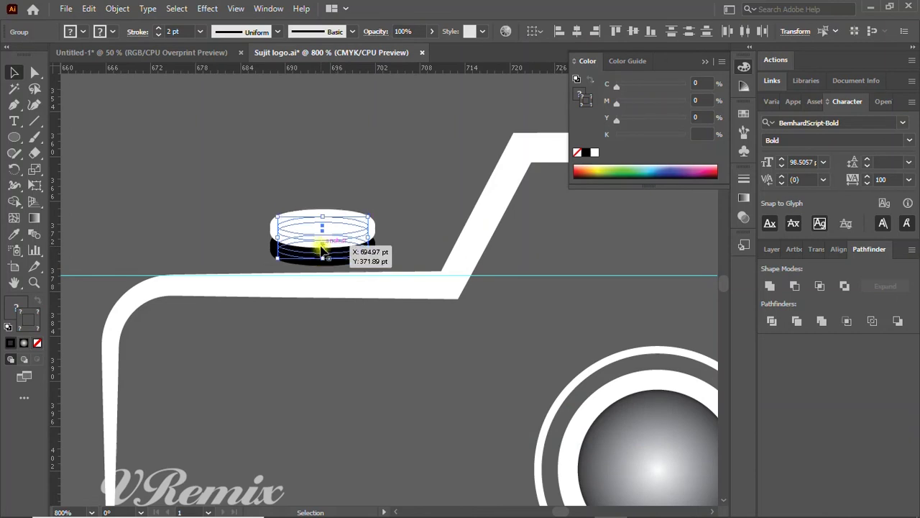
click(379, 167)
Enlarge the lens circles slightly and move them higher in the camera body
scroll(345, 242, down, 2)
scroll(338, 208, down, 3)
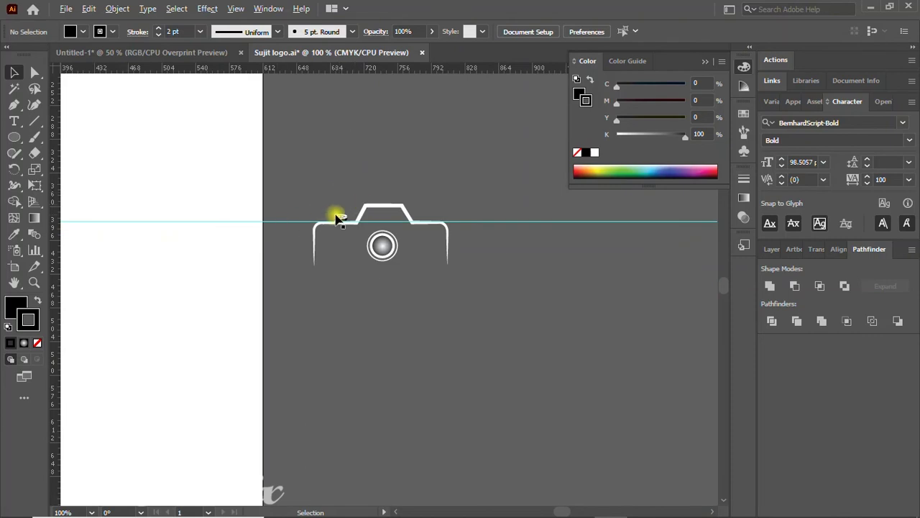
scroll(337, 215, up, 3)
mouse_move(550, 314)
mouse_down()
mouse_move(494, 319)
mouse_move(475, 341)
mouse_move(480, 375)
mouse_up()
mouse_move(438, 337)
mouse_down()
mouse_move(434, 310)
mouse_move(434, 322)
mouse_up()
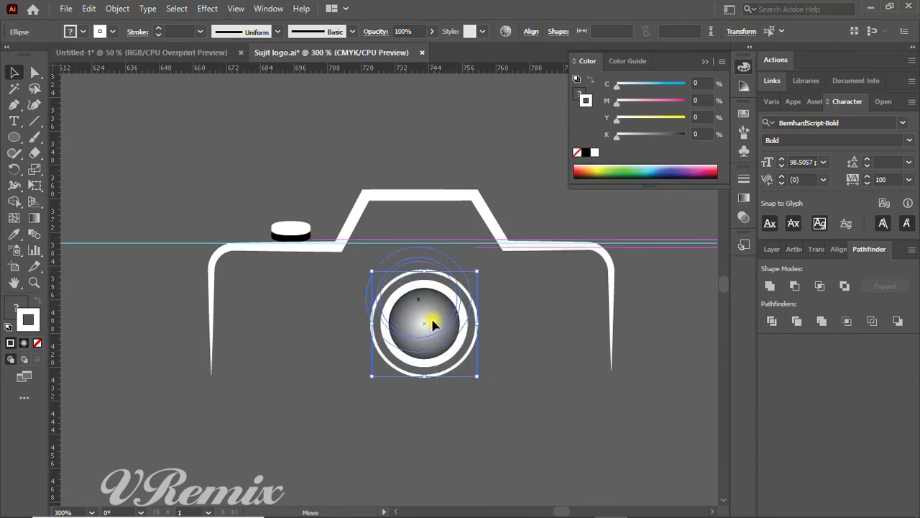
click(407, 142)
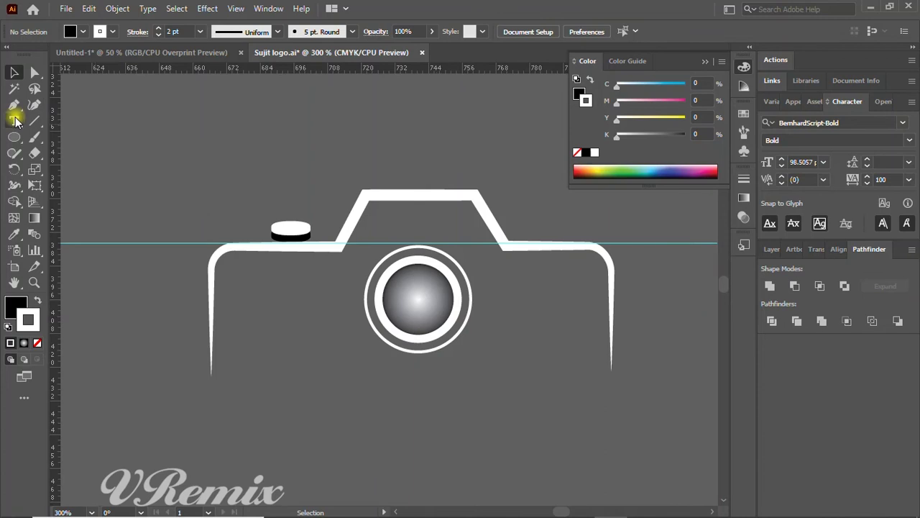
Draw a four-cornered black shape inside the camera's top hump with no stroke
click(14, 104)
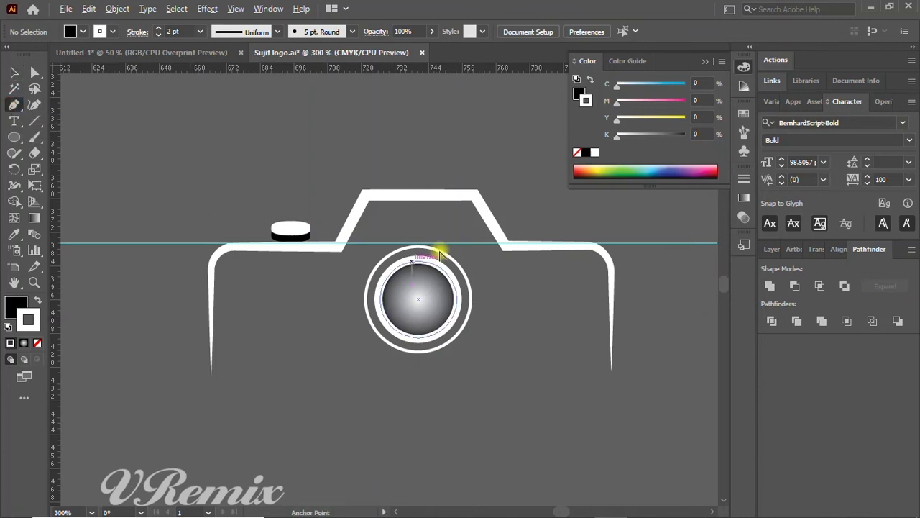
alt+scroll(519, 220, up, 1)
alt+scroll(494, 225, up, 1)
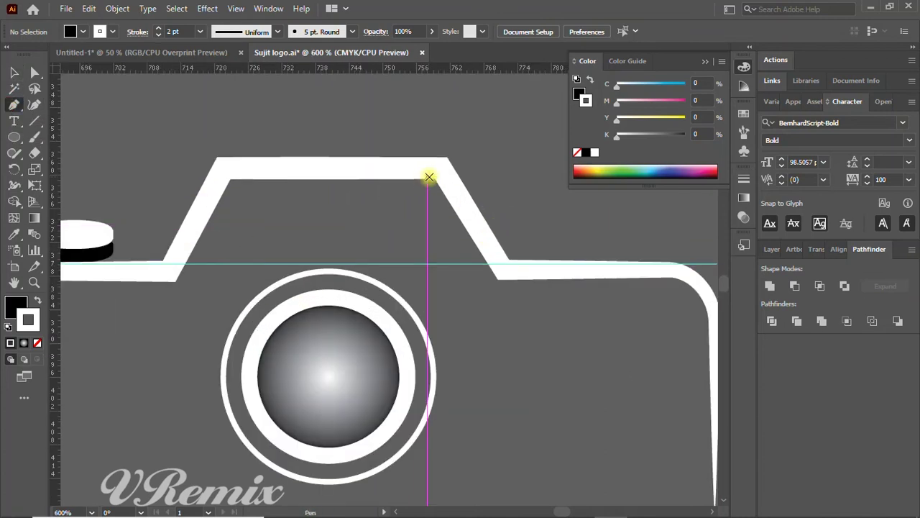
click(434, 176)
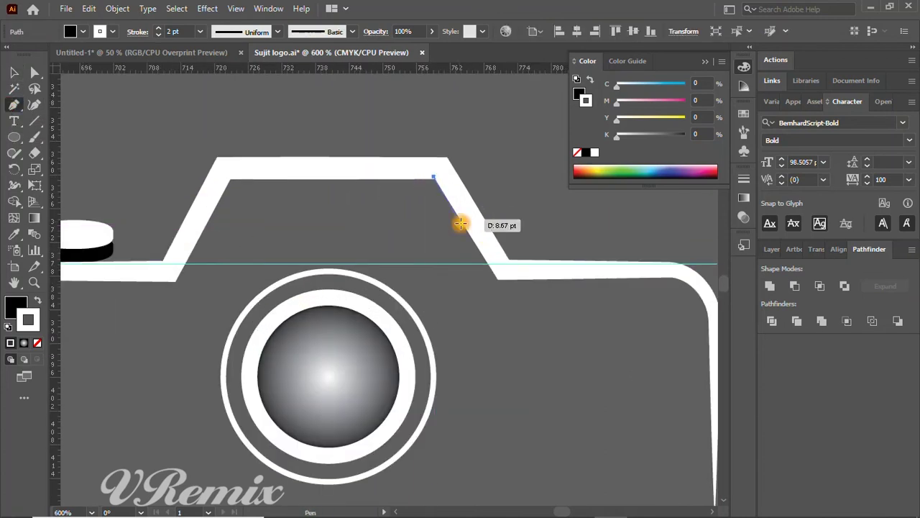
click(498, 280)
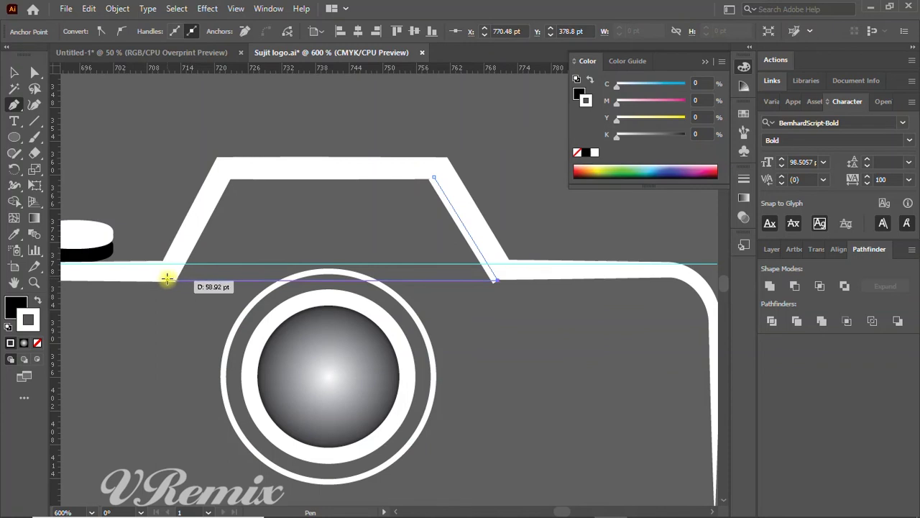
click(167, 279)
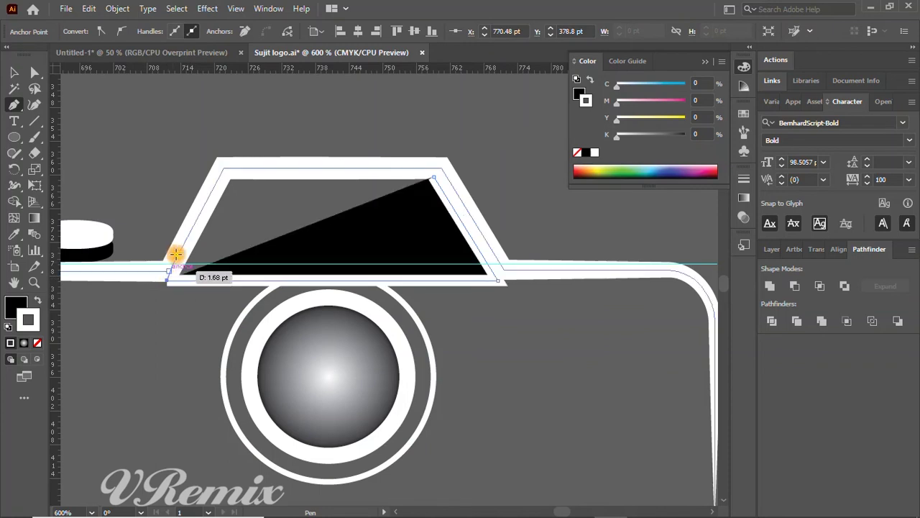
click(223, 168)
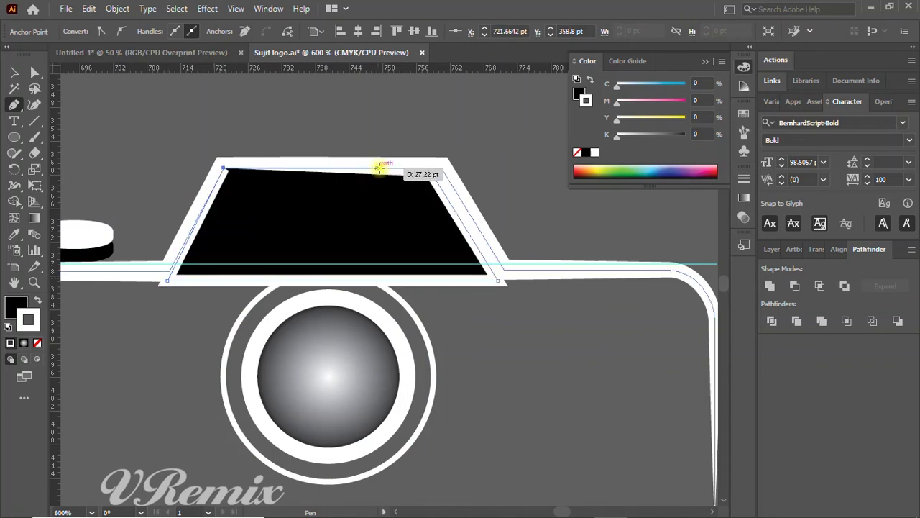
click(433, 176)
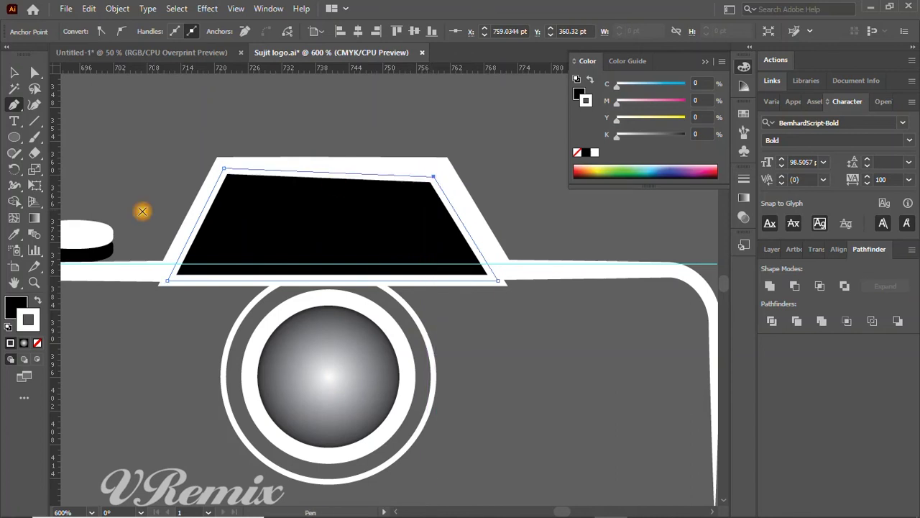
click(37, 343)
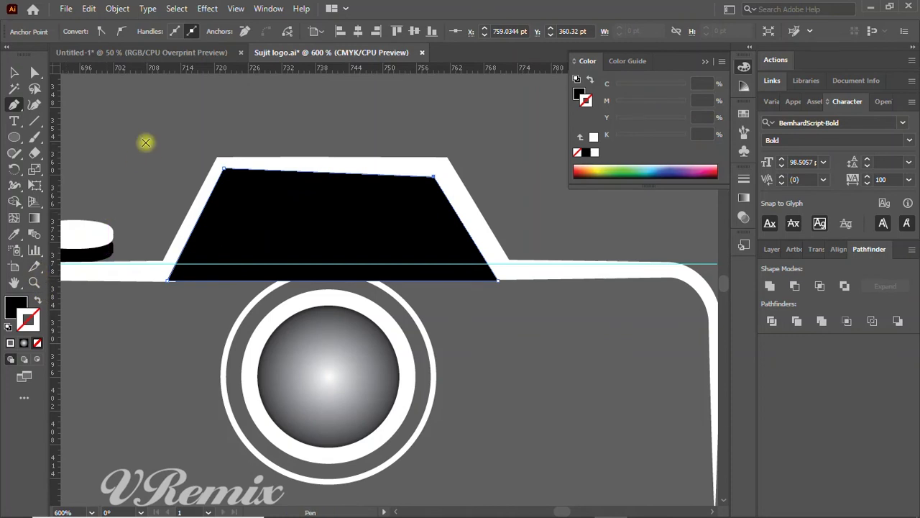
Raise the shape's top-right anchor so its top edge is level
click(13, 71)
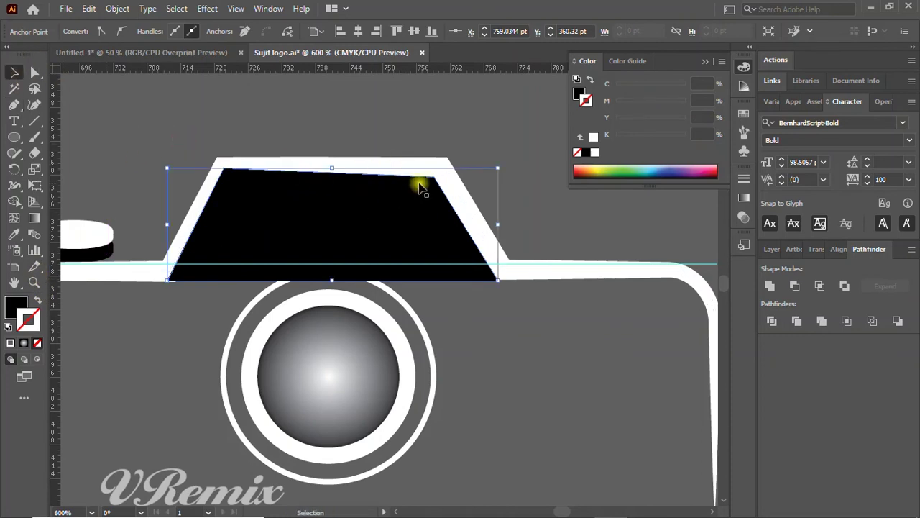
click(426, 180)
click(33, 72)
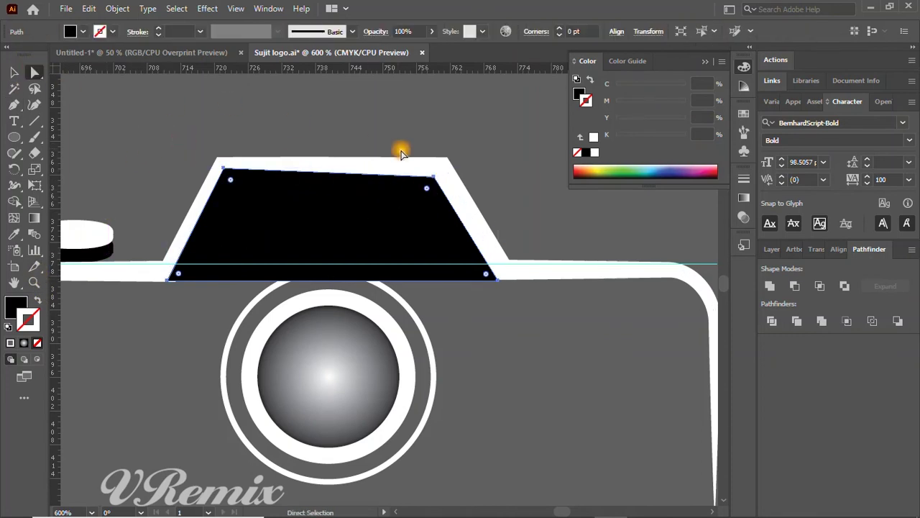
scroll(446, 164, up, 1)
scroll(424, 179, up, 1)
click(410, 194)
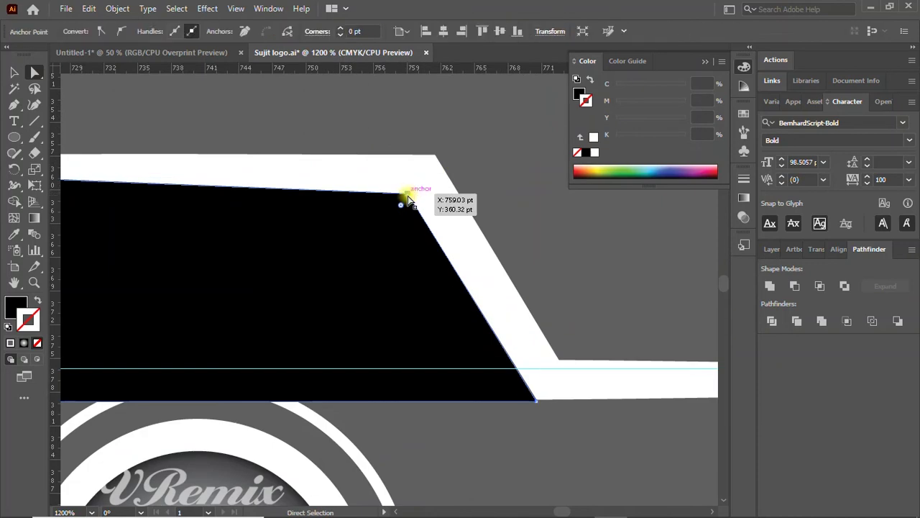
drag(410, 193, 411, 181)
click(472, 119)
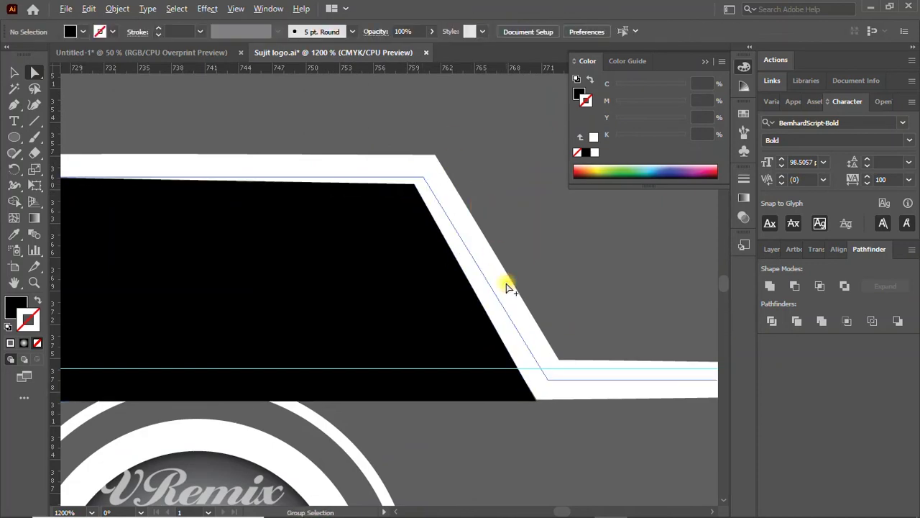
scroll(505, 283, down, 1)
scroll(365, 349, up, 1)
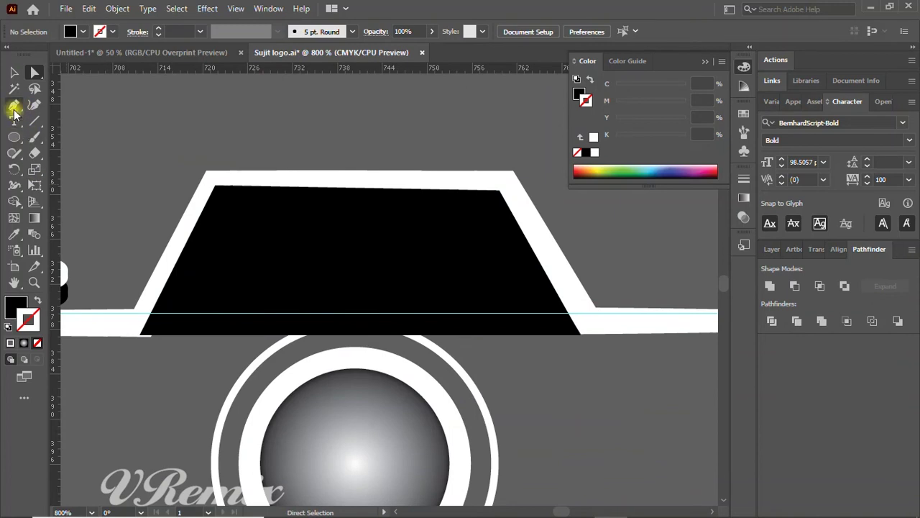
Add anchors on the window's bottom edge at both ring intersections and one midway between
drag(14, 106, 86, 138)
scroll(271, 338, up, 2)
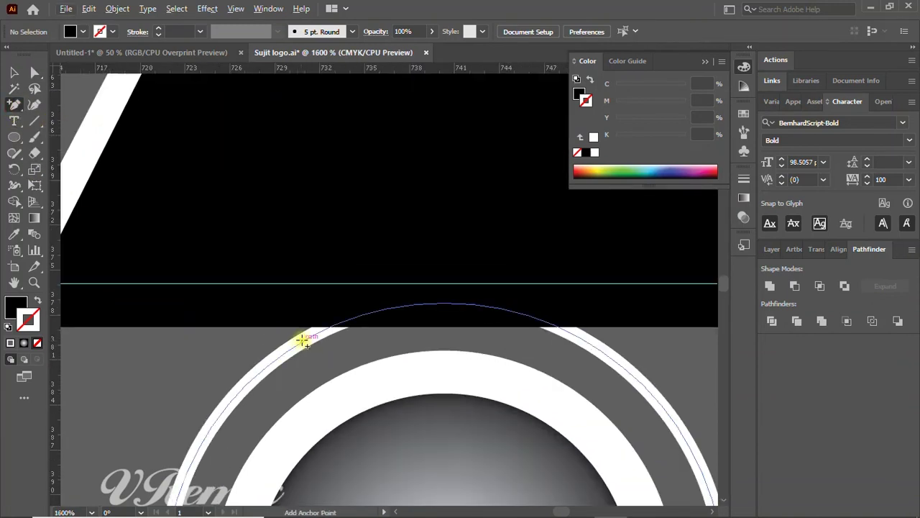
click(305, 326)
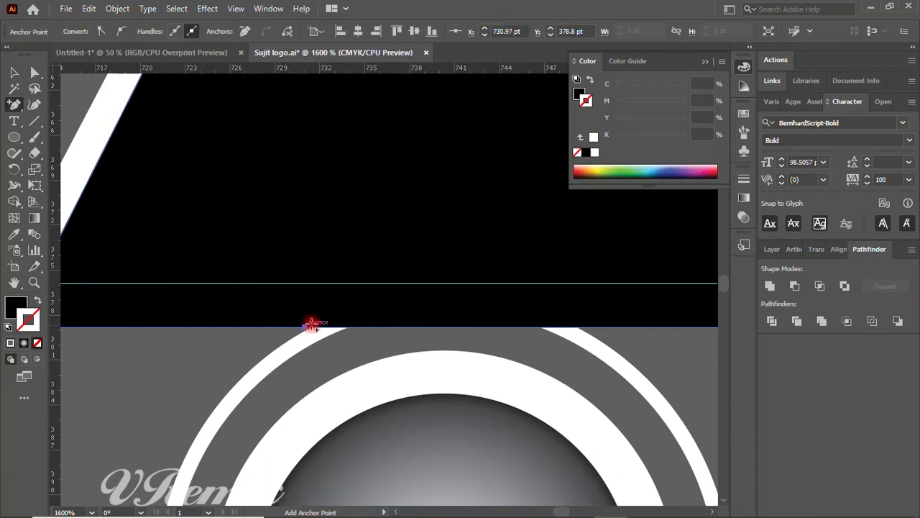
click(578, 325)
click(35, 73)
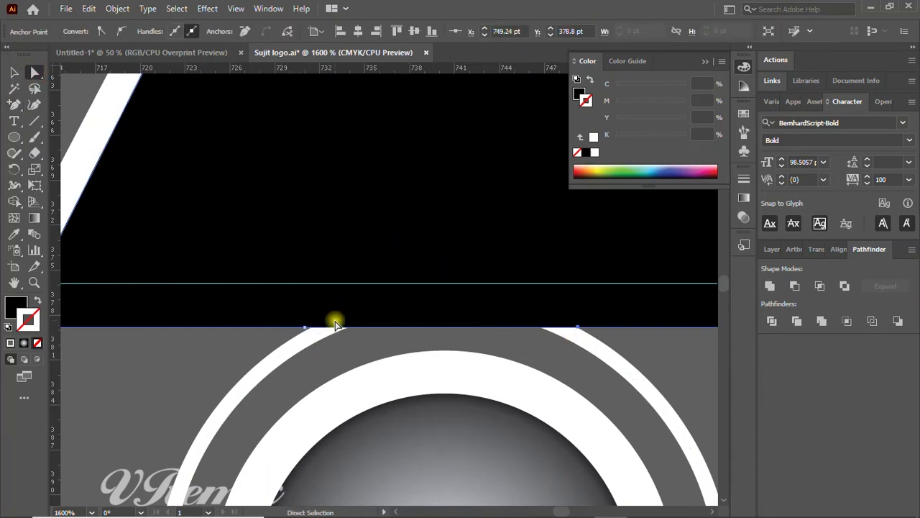
click(305, 327)
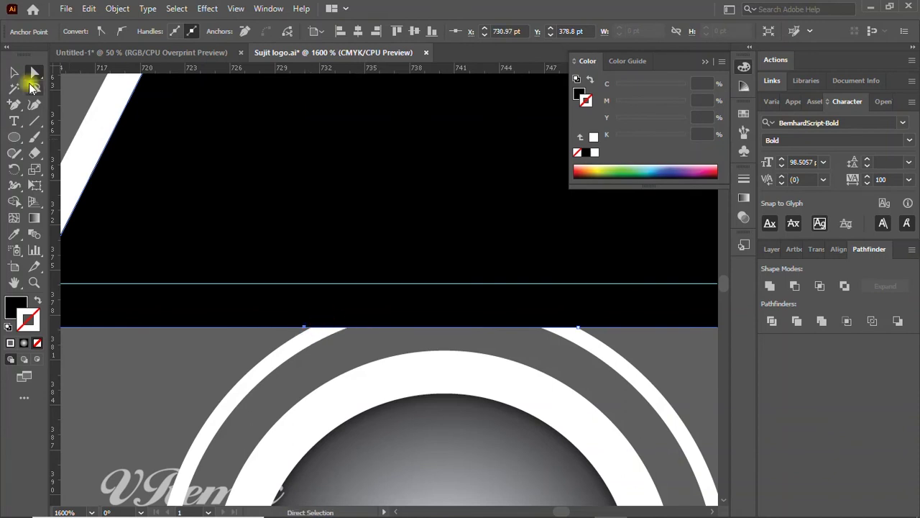
click(13, 104)
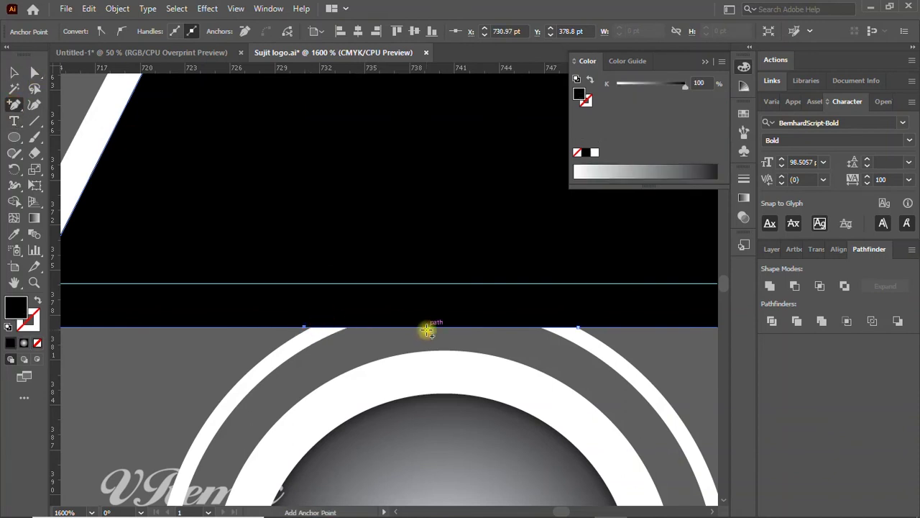
click(432, 327)
click(34, 73)
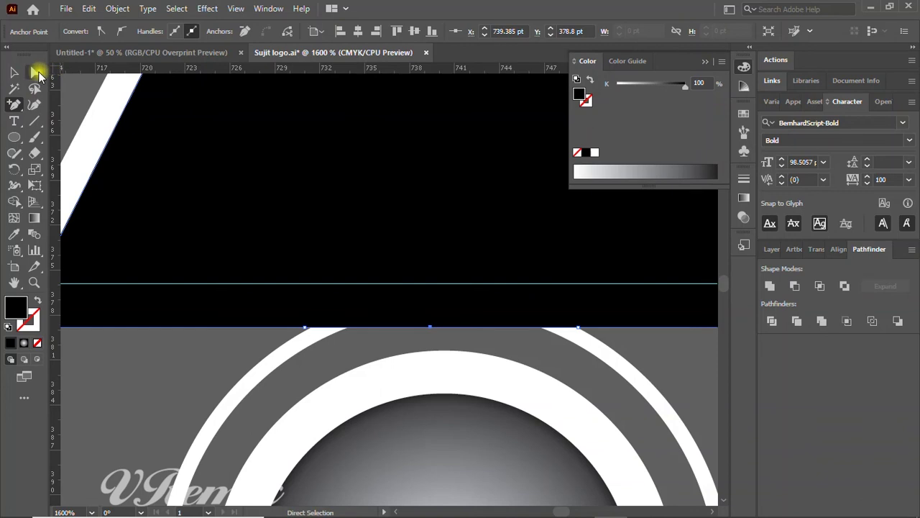
mouse_move(431, 328)
mouse_down()
mouse_move(443, 261)
mouse_move(471, 485)
mouse_up()
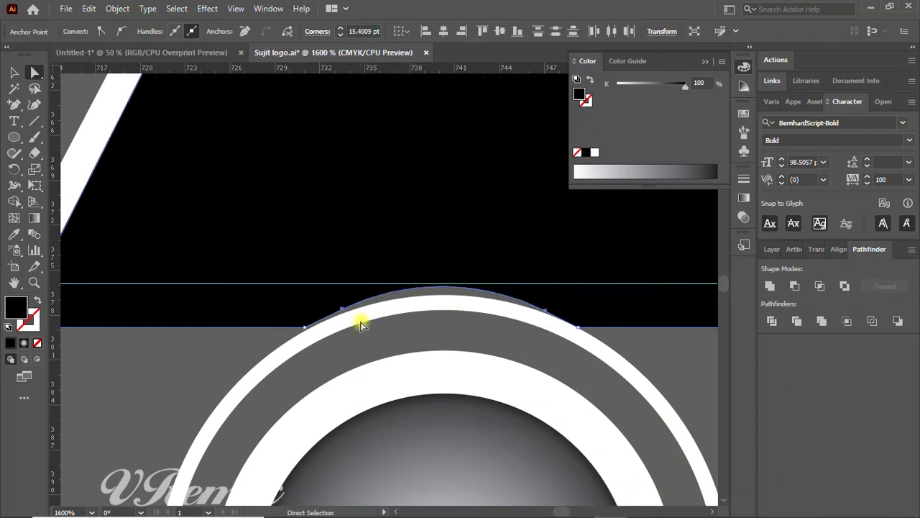
Adjust the arc's left anchor and top direction handle to start following the lens ring
scroll(493, 302, up, 1)
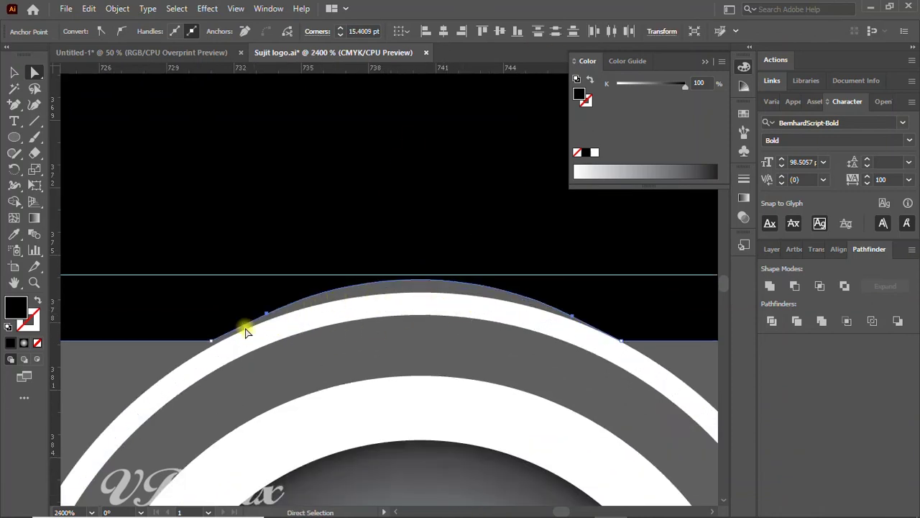
click(214, 342)
drag(214, 342, 212, 345)
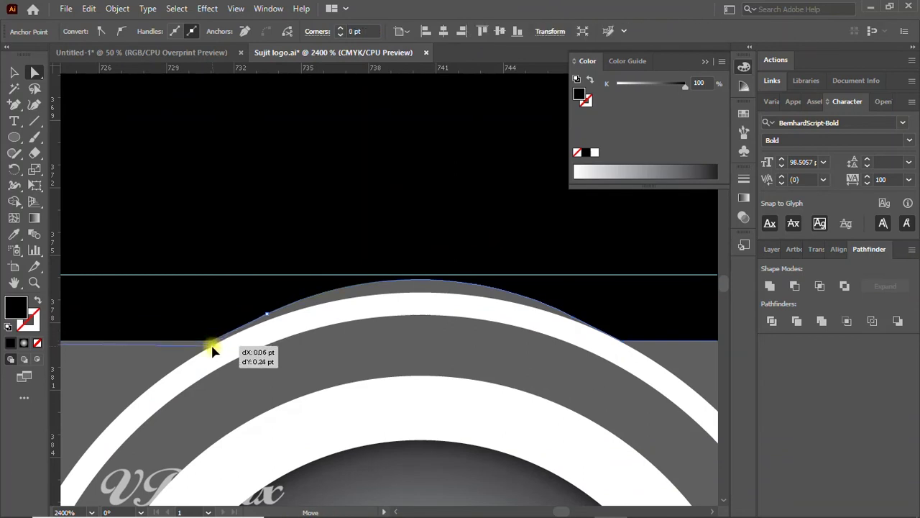
click(266, 317)
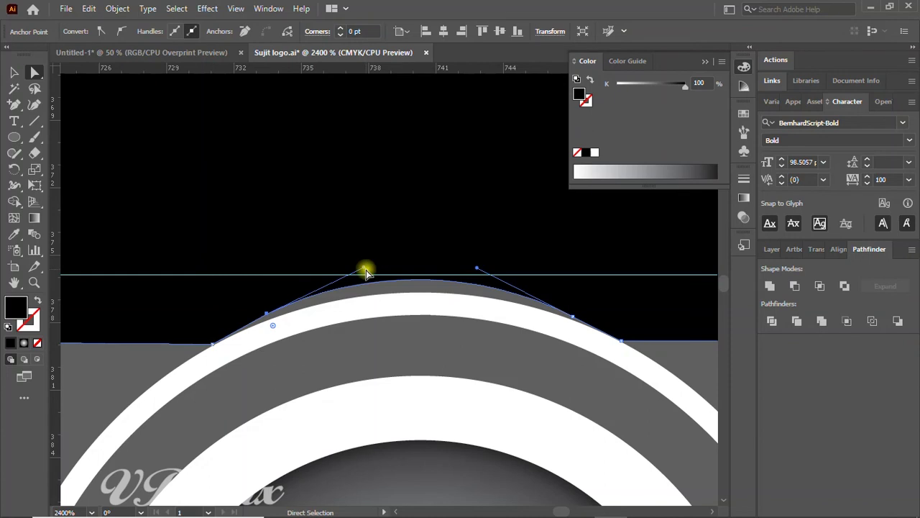
drag(365, 272, 366, 277)
Fine-tune the arc anchors and lower both handles so the edge hugs the ring smoothly
click(266, 316)
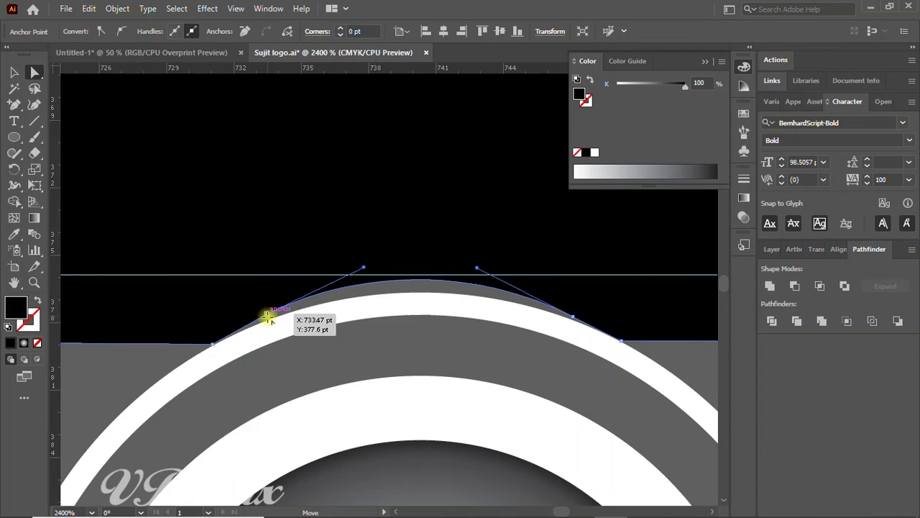
drag(268, 317, 268, 319)
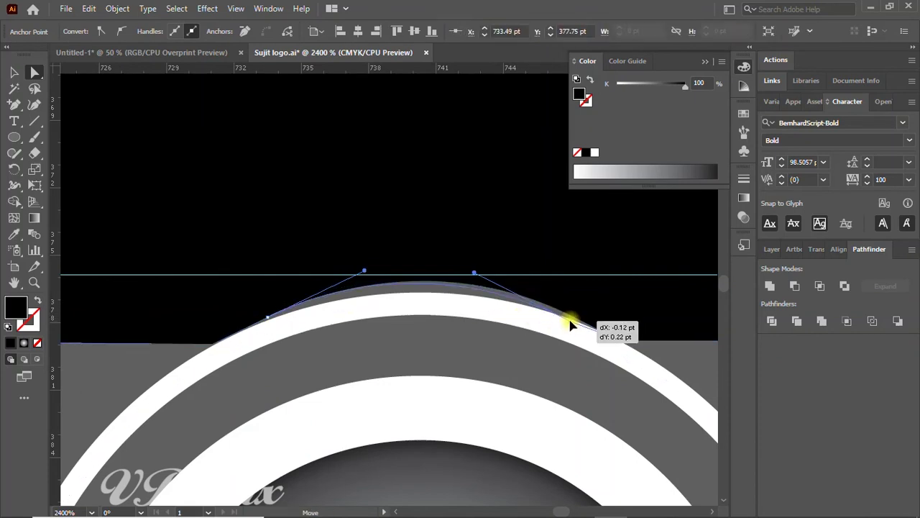
drag(570, 319, 569, 321)
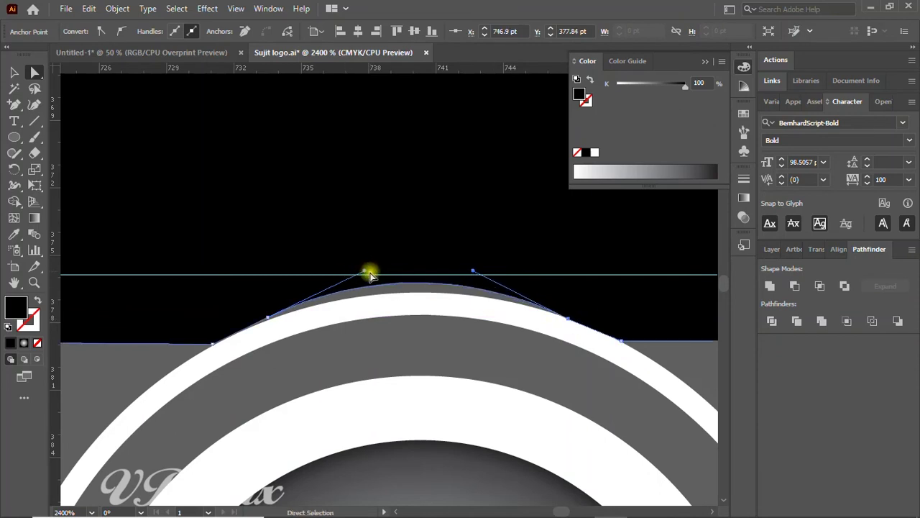
drag(365, 273, 376, 291)
drag(475, 275, 462, 286)
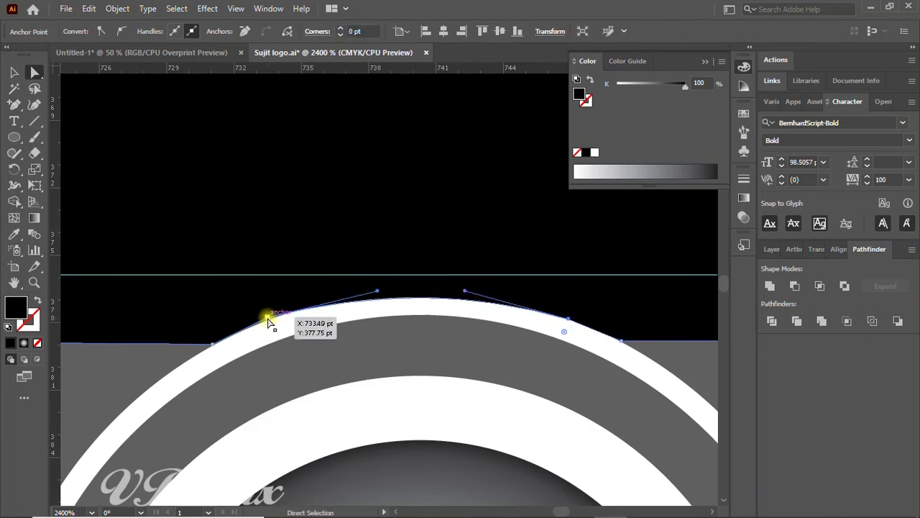
drag(269, 321, 268, 322)
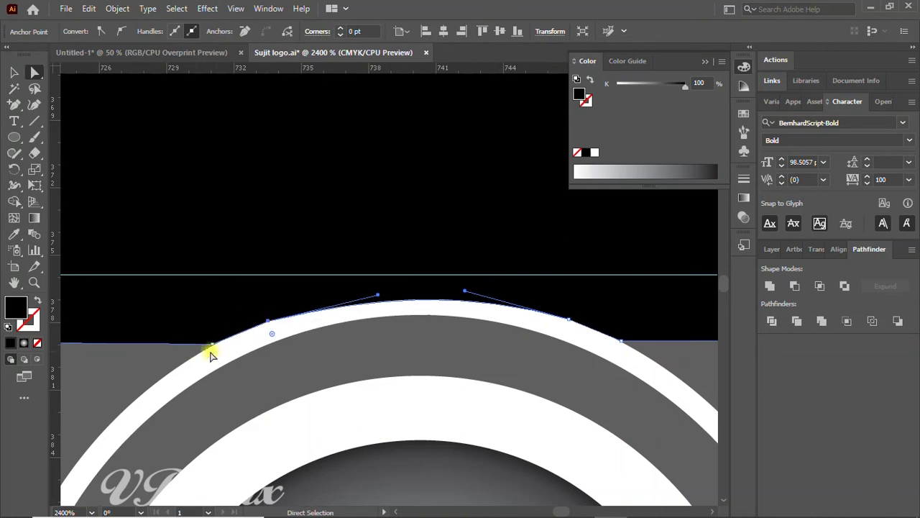
click(217, 344)
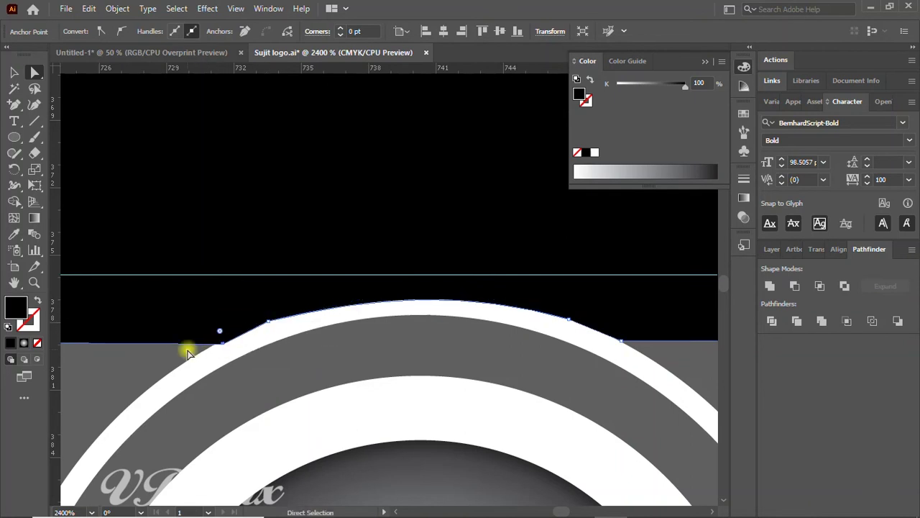
key(Left)
scroll(324, 357, down, 4)
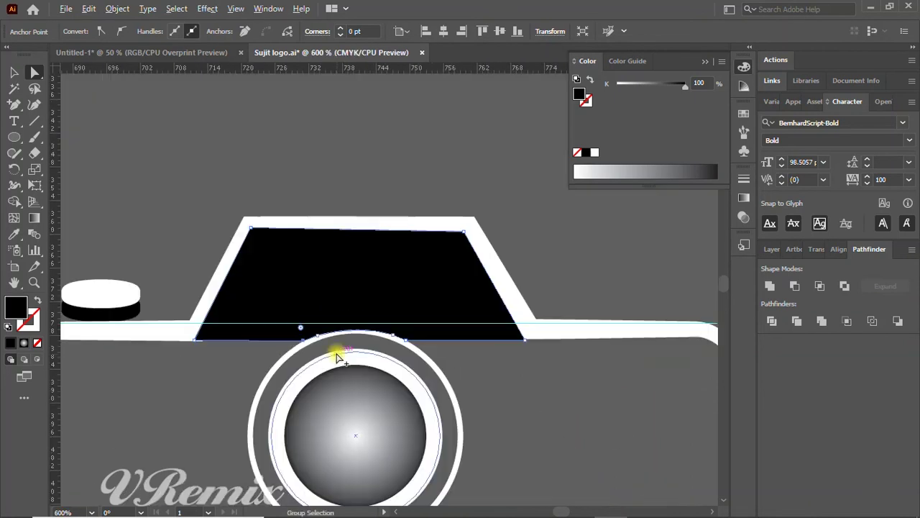
Give the black window shape a linear gradient fill instead of radial
click(534, 403)
click(349, 298)
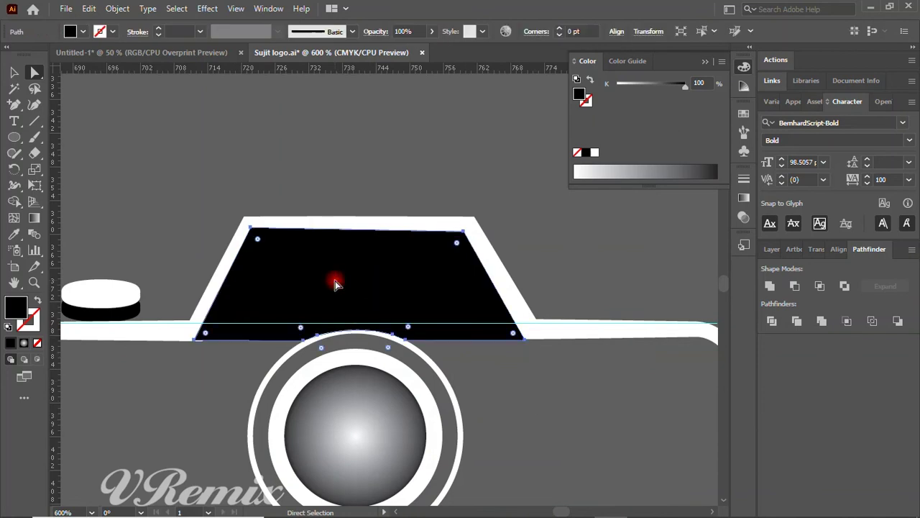
click(33, 218)
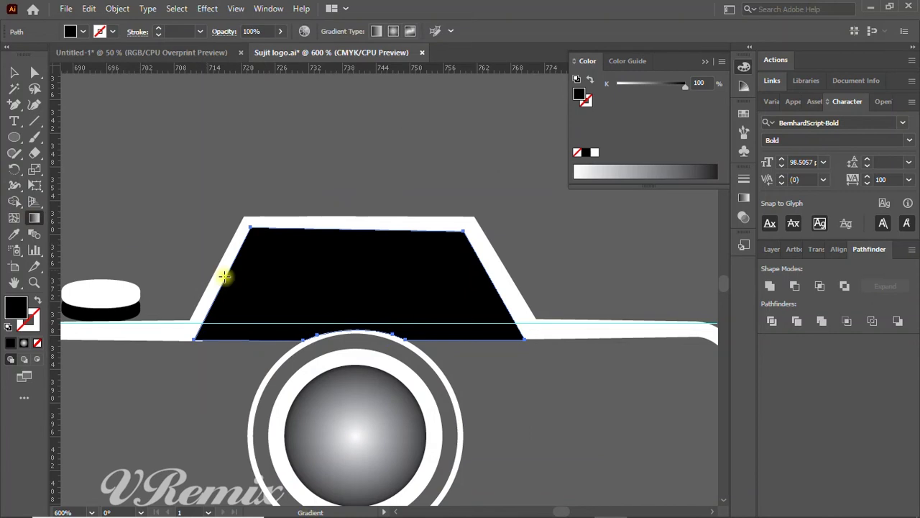
click(13, 72)
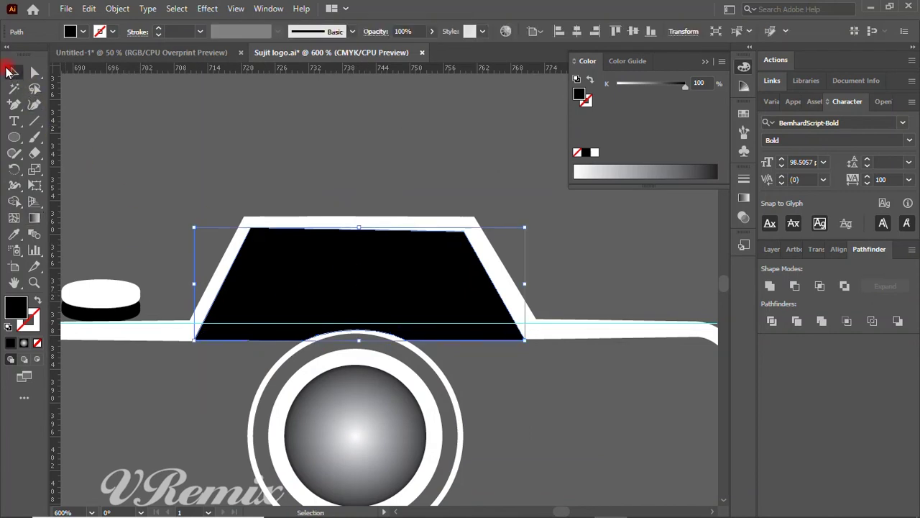
click(34, 218)
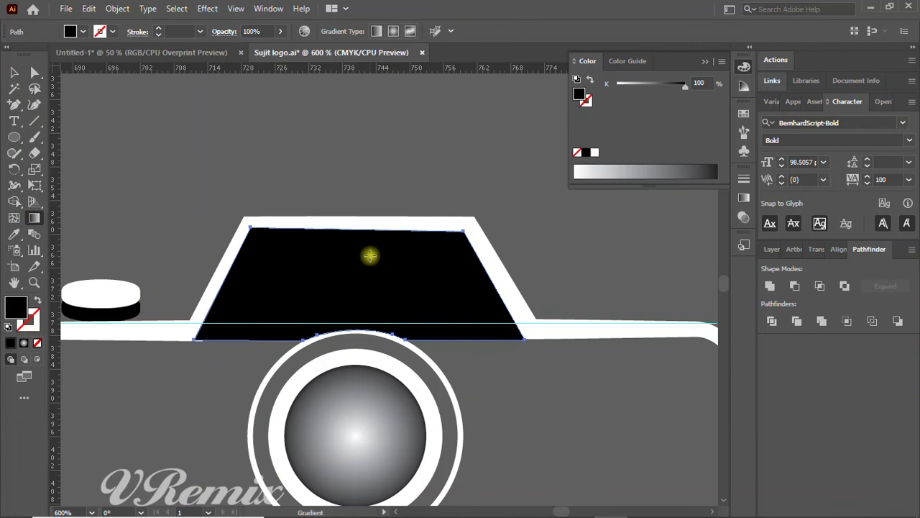
click(419, 261)
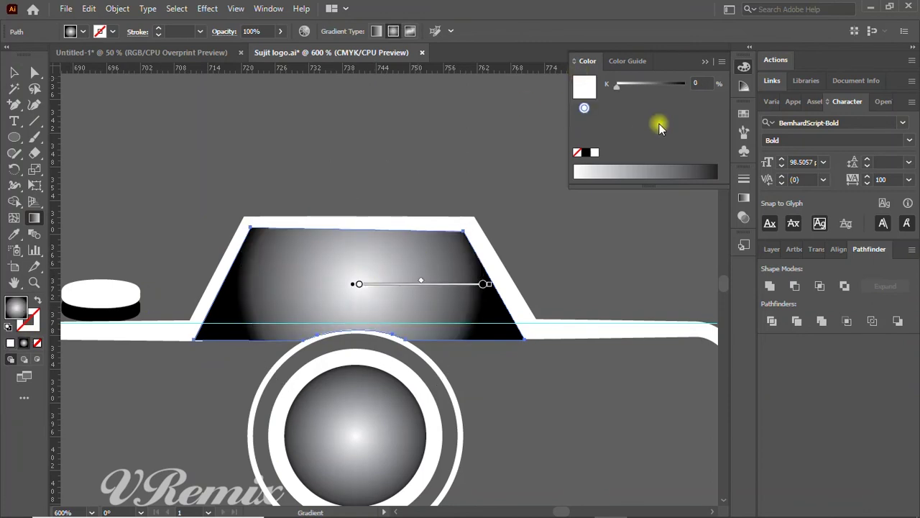
click(743, 198)
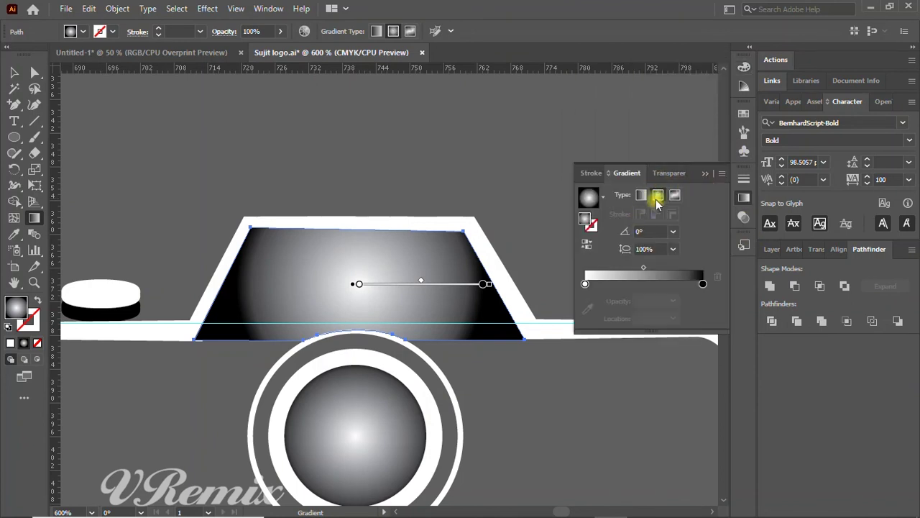
click(641, 195)
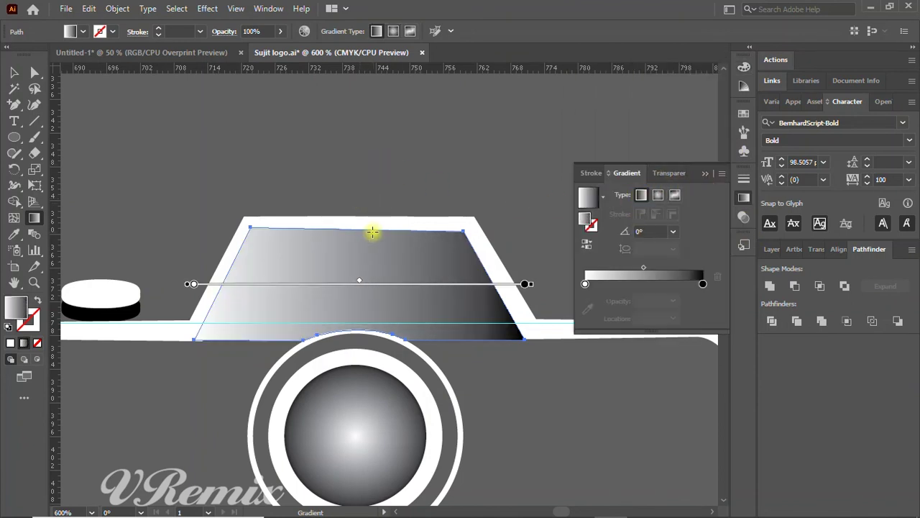
Run the gradient vertically from the window's bottom to top, undoing the midpoint tweak
drag(352, 223, 359, 328)
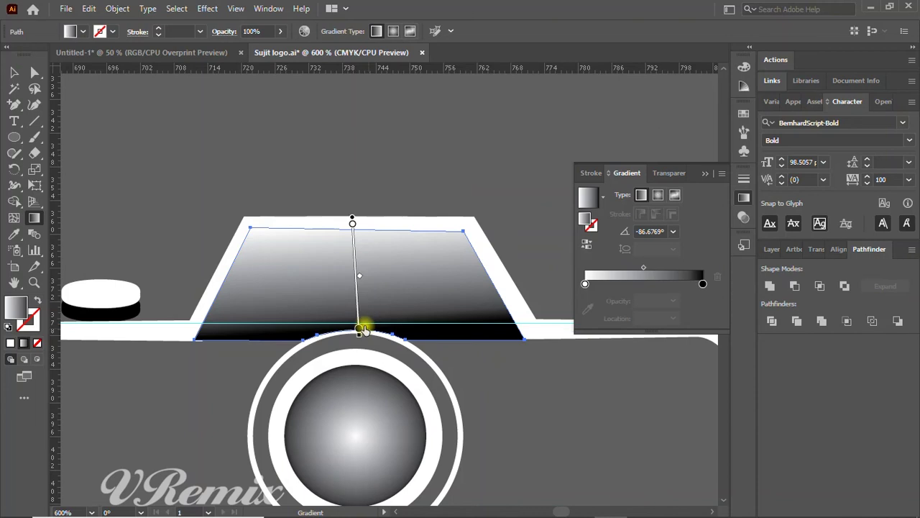
drag(365, 316, 361, 211)
key(ctrl+z)
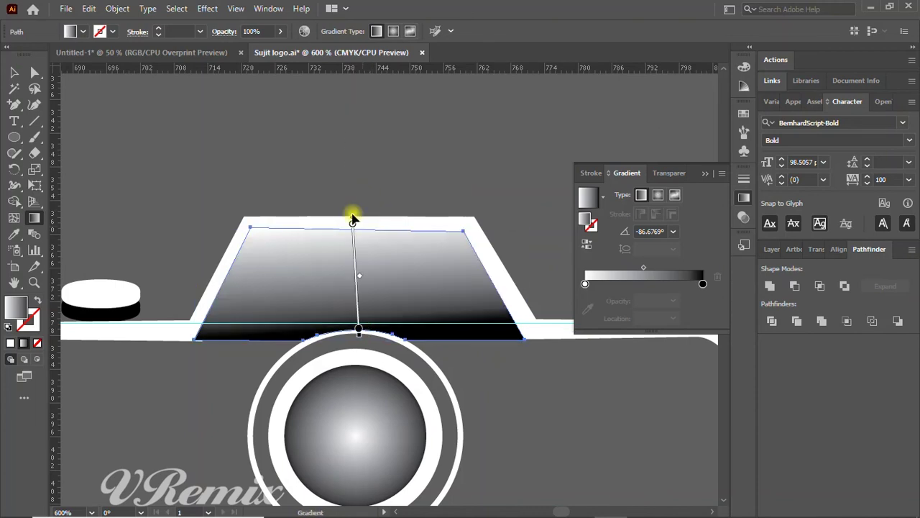
drag(359, 330, 355, 274)
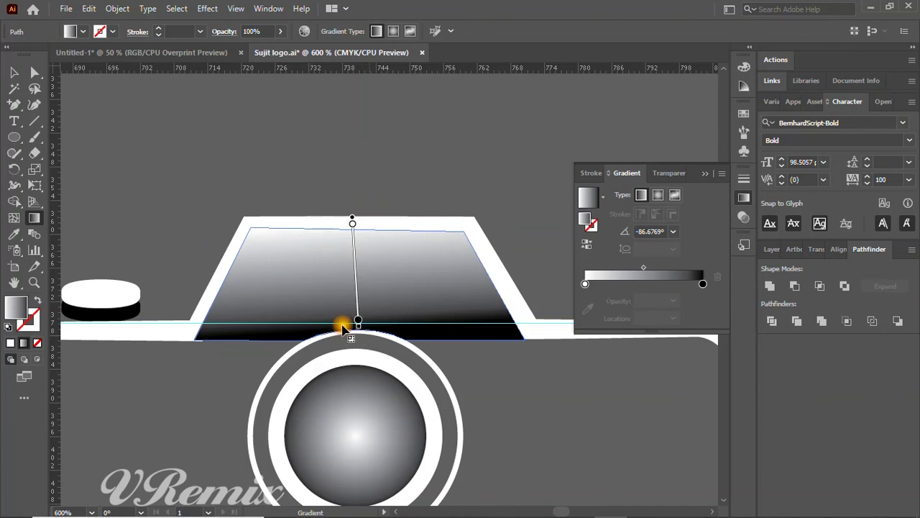
drag(357, 341, 355, 225)
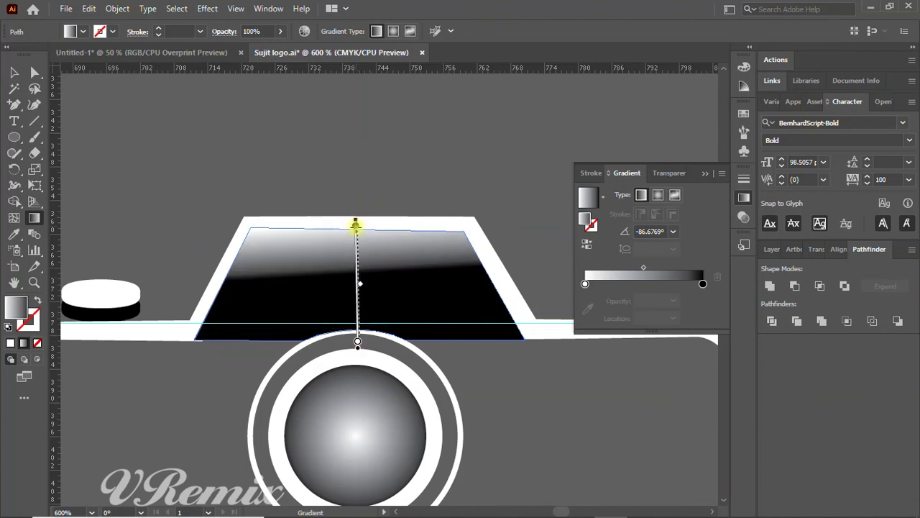
drag(356, 225, 357, 228)
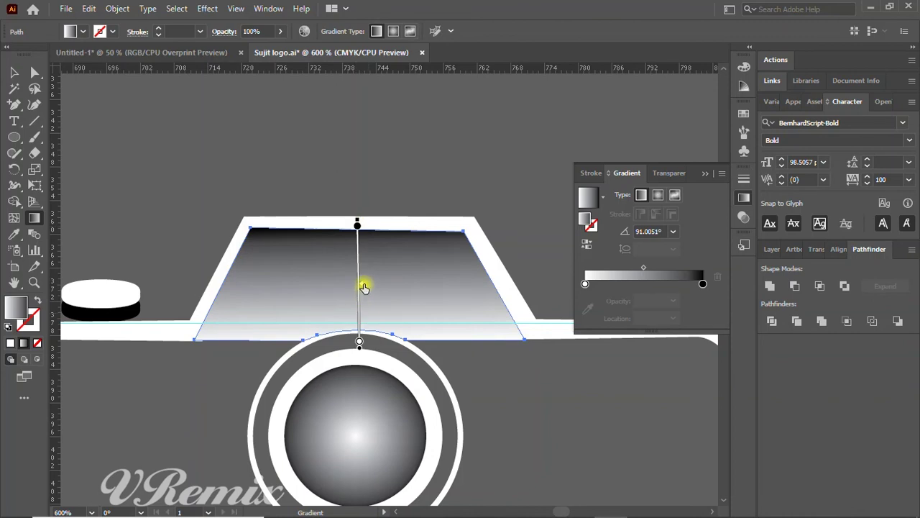
drag(361, 296, 364, 314)
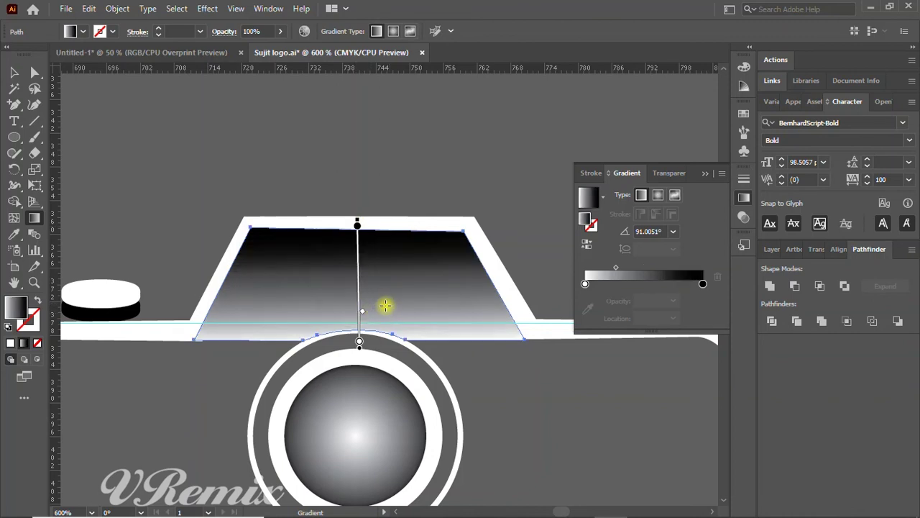
key(ctrl+z)
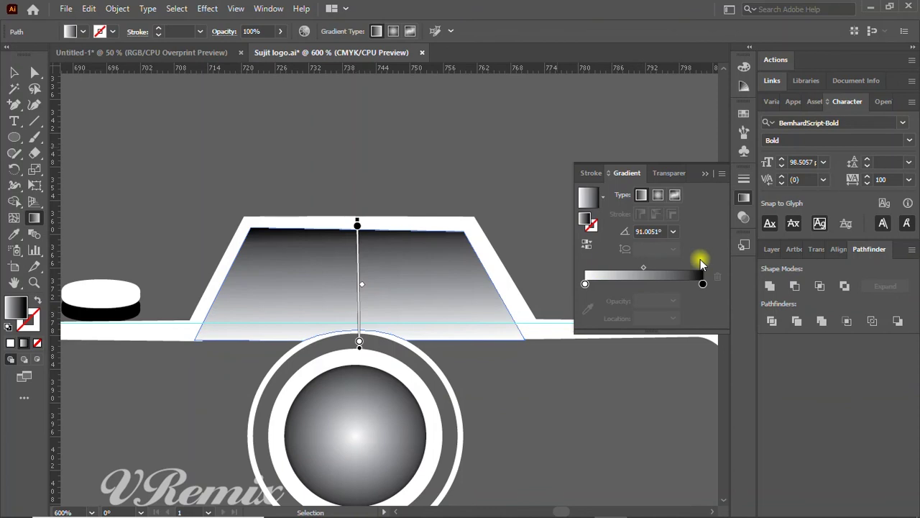
Set the gradient's white stop to 0% opacity so the window fades out at the bottom
drag(586, 284, 582, 292)
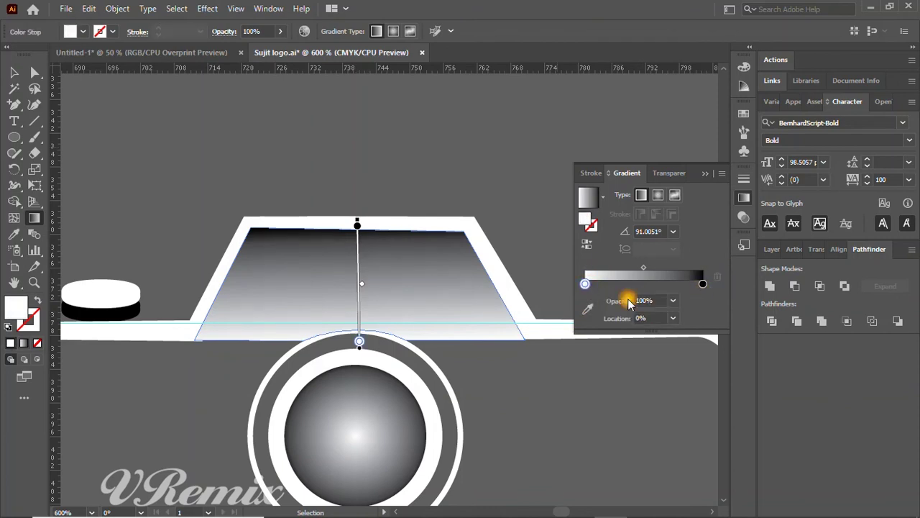
click(674, 302)
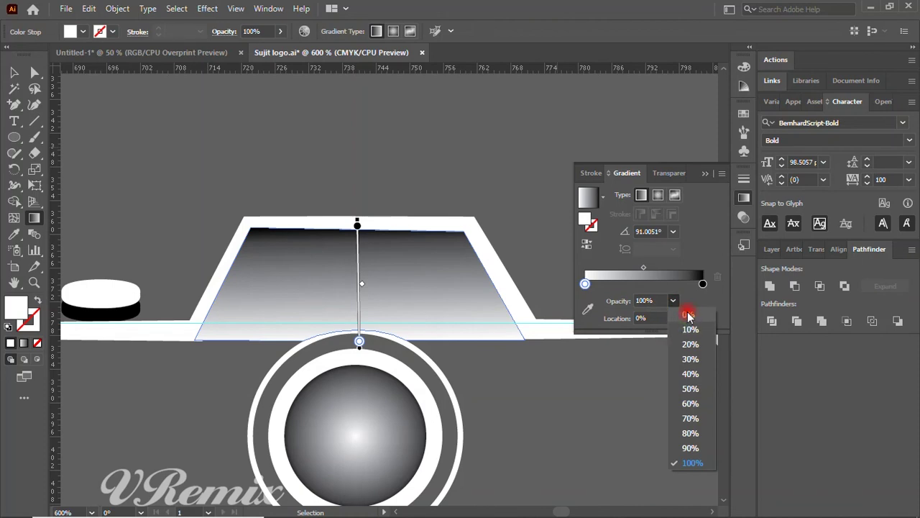
click(687, 313)
click(14, 73)
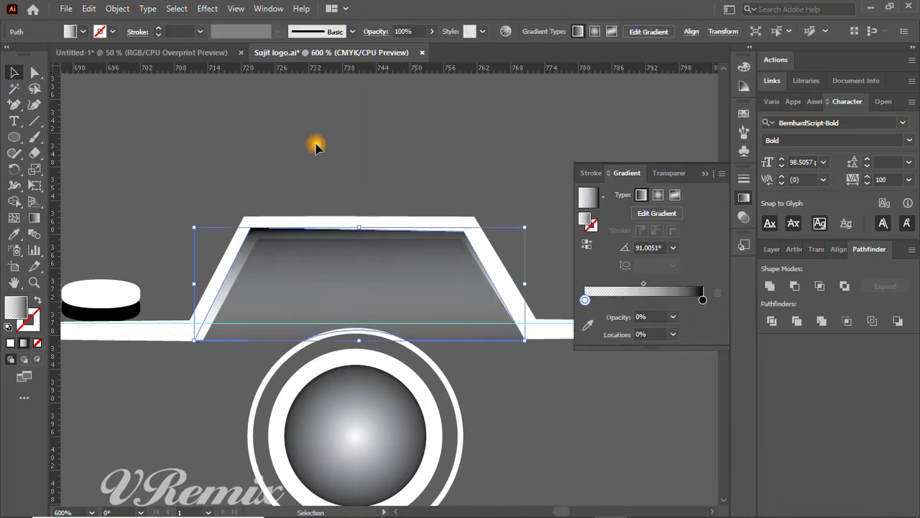
click(358, 282)
Send the gradient window shape to the back, behind the white camera outline
right_click(357, 282)
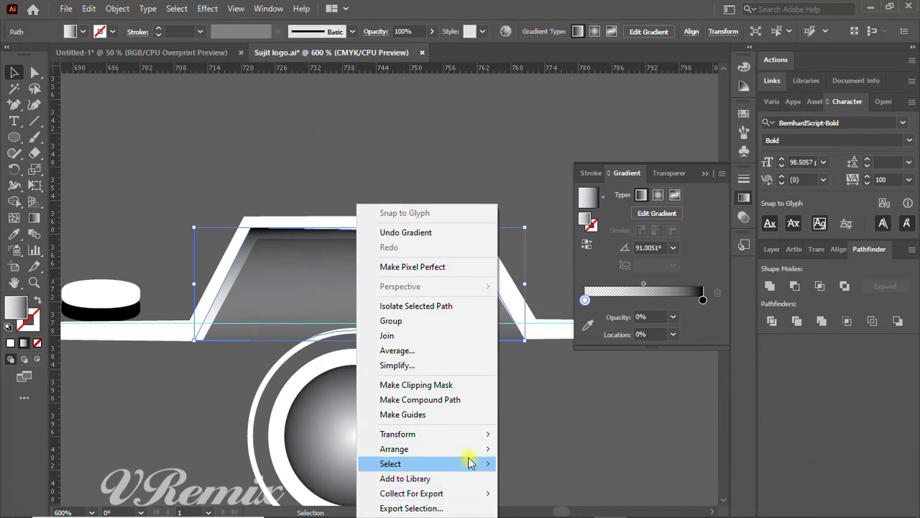
mouse_move(394, 448)
click(549, 429)
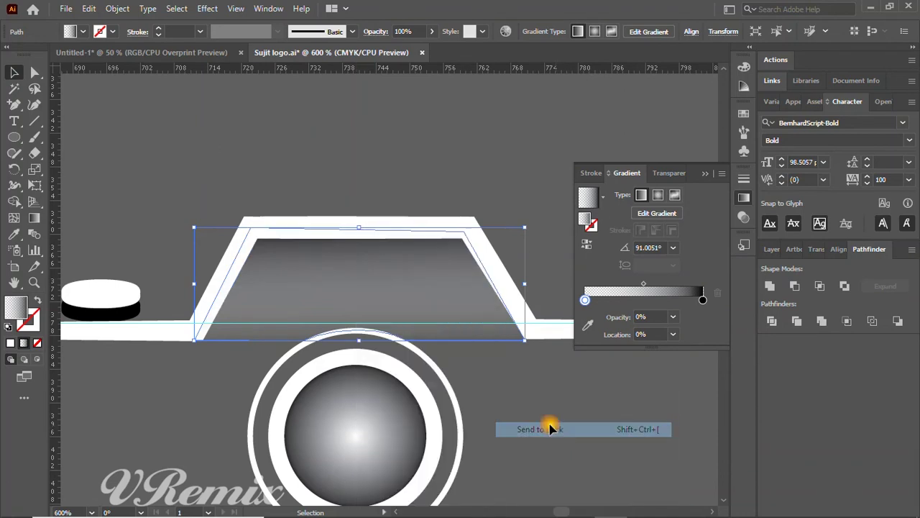
click(317, 174)
scroll(410, 271, down, 1)
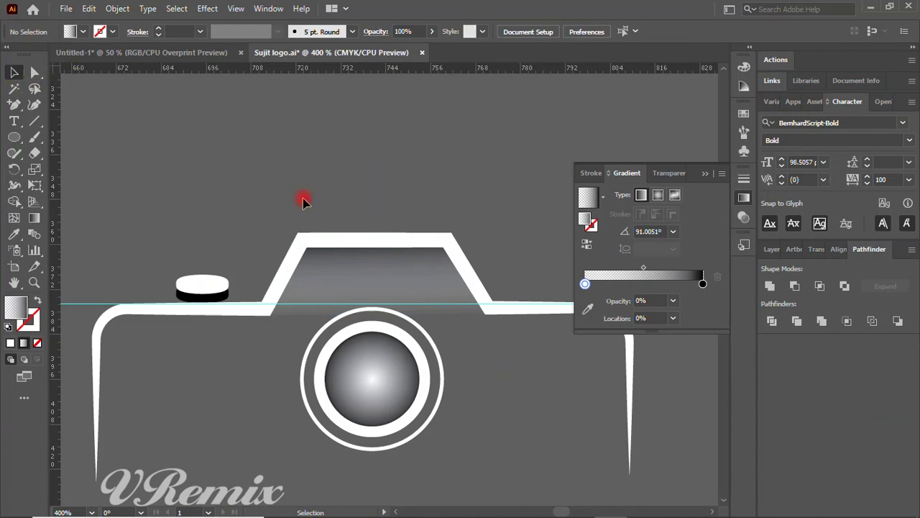
scroll(378, 184, down, 1)
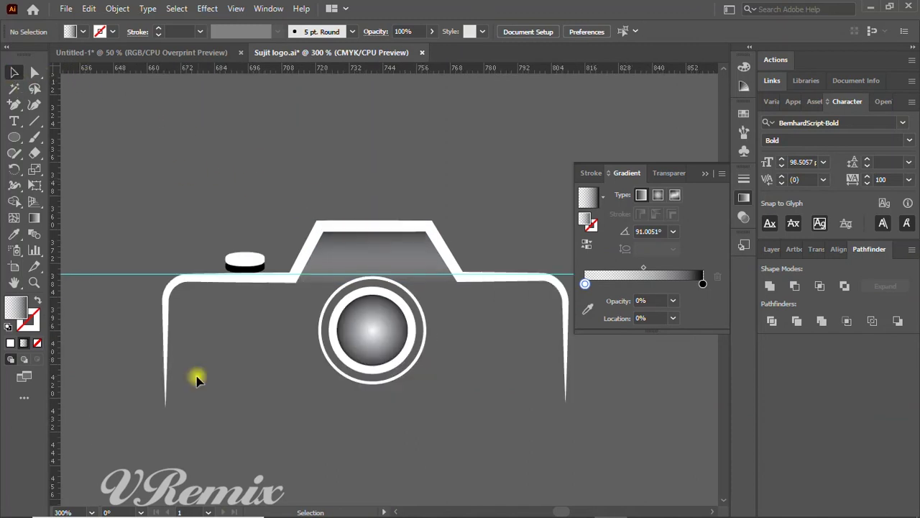
Place a text object on the camera body, then clear its placeholder, typed S and pasted text
click(14, 121)
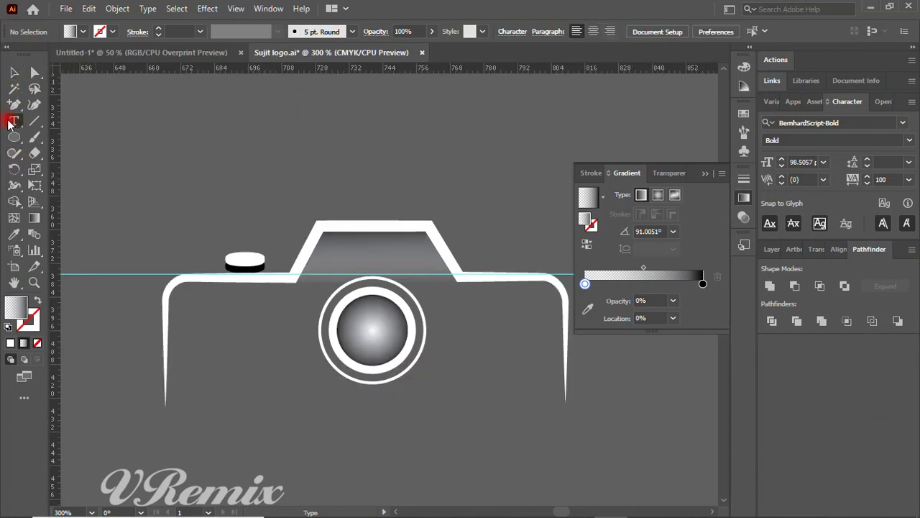
click(208, 370)
key(BackSpace)
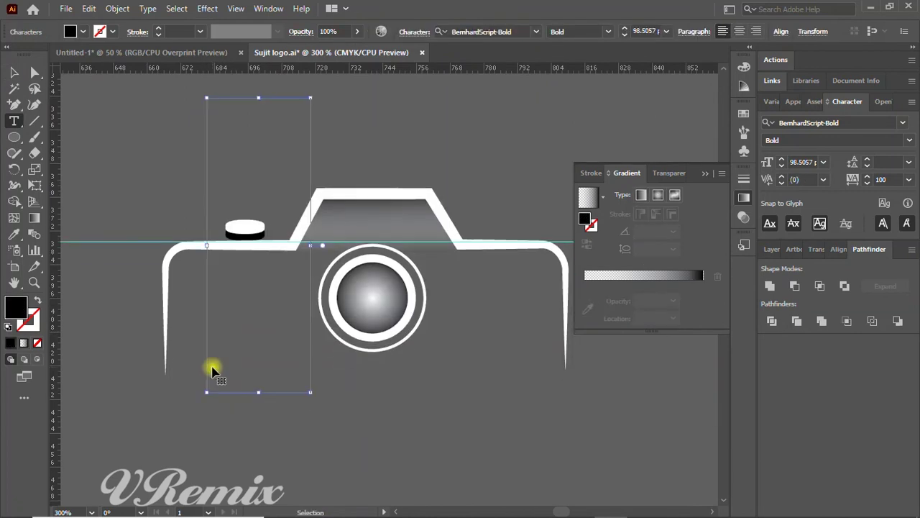
double_click(212, 365)
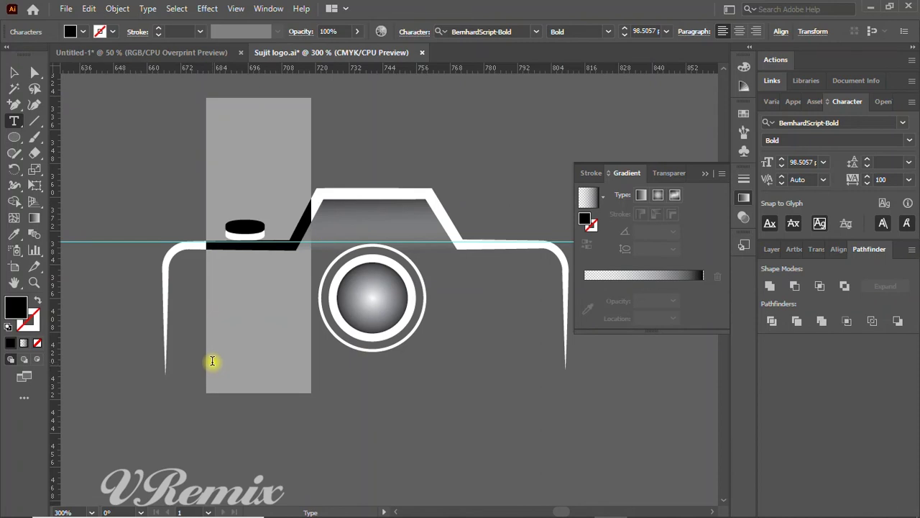
text(S)
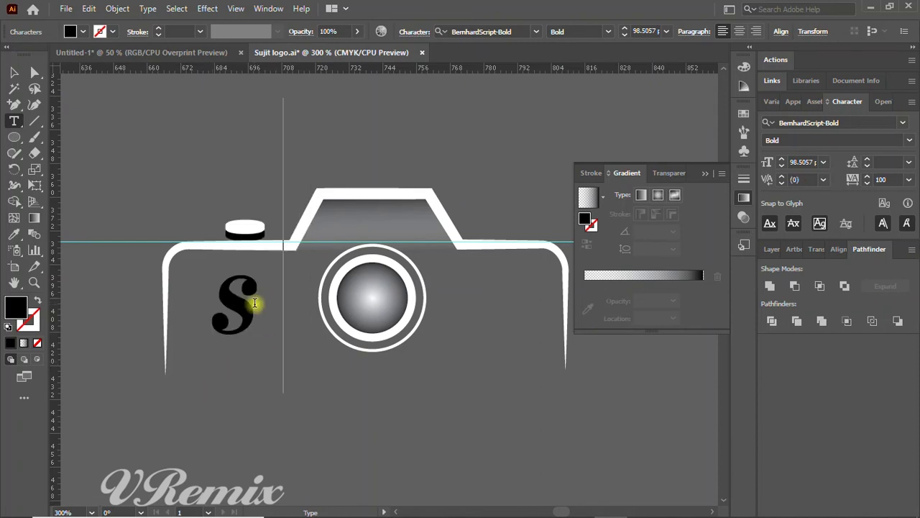
key(BackSpace)
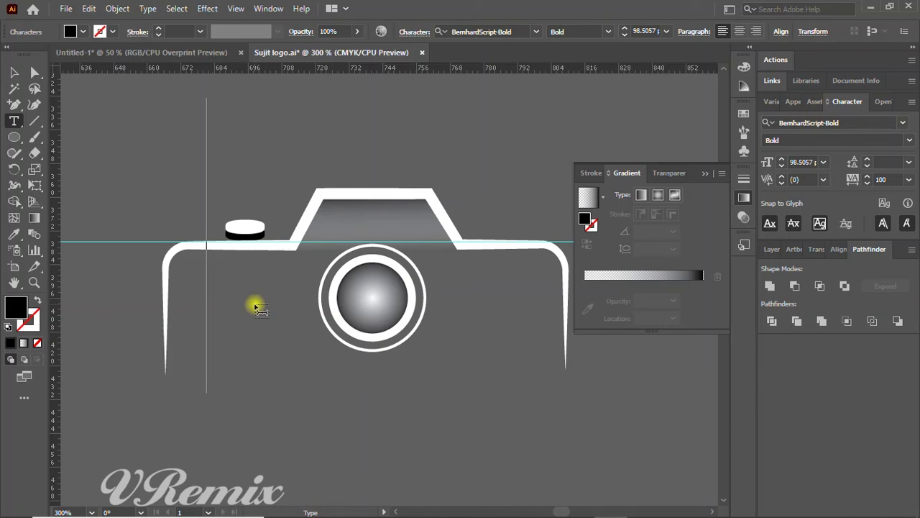
key(Escape)
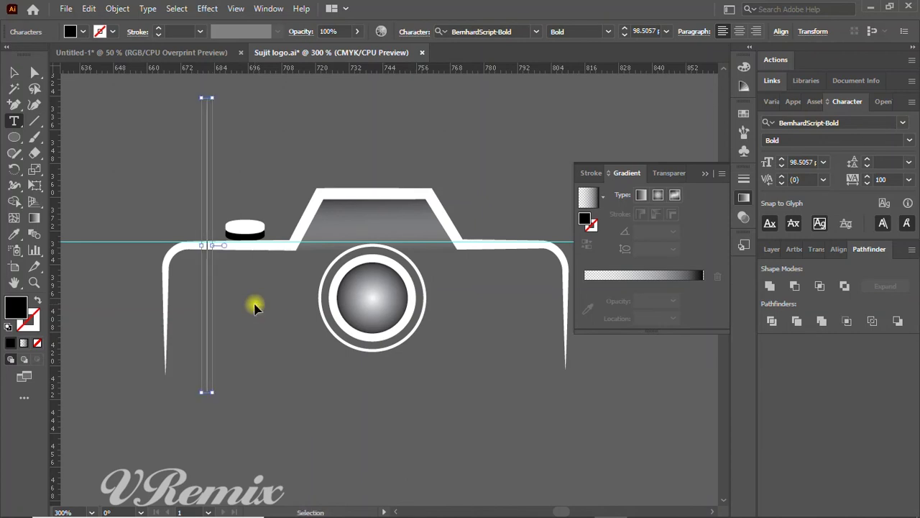
key(ctrl+v)
key(ctrl+a)
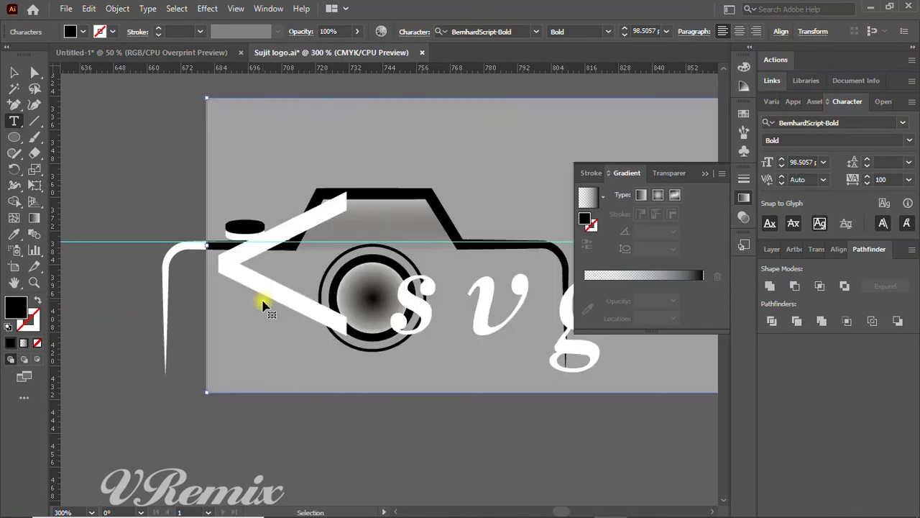
key(BackSpace)
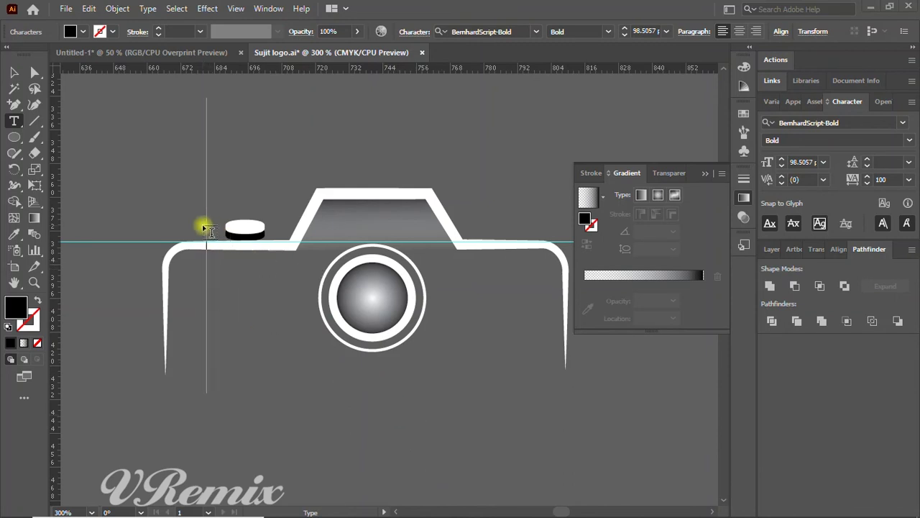
key(Escape)
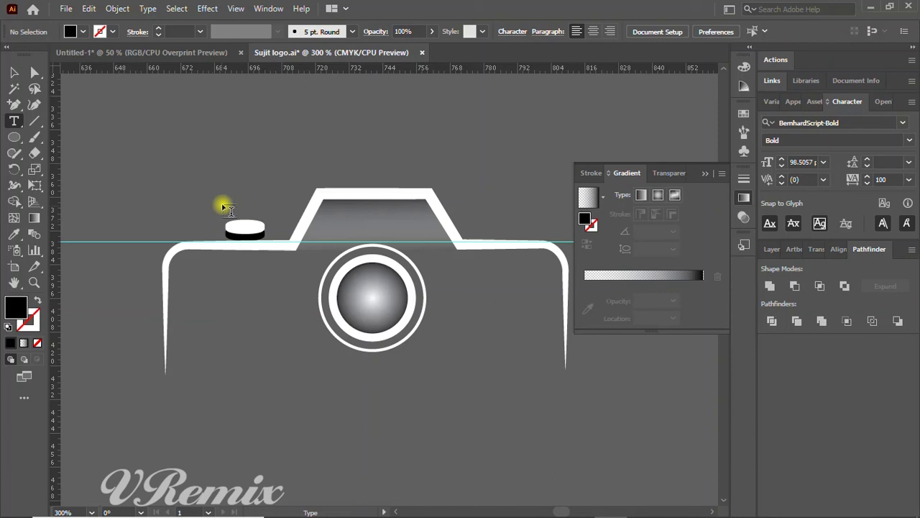
Undo a stray S text object and place a fresh text insertion point on the body
scroll(360, 372, down, 3)
scroll(332, 403, up, 2)
click(291, 318)
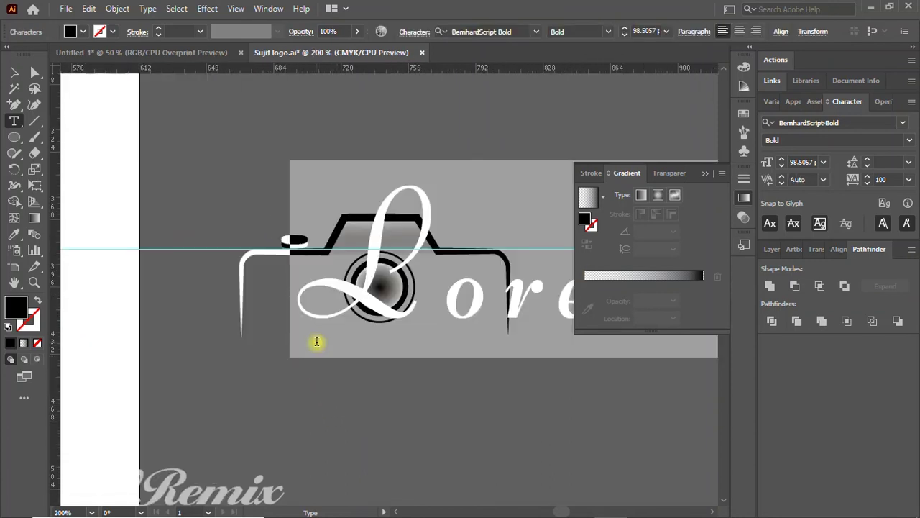
text(S)
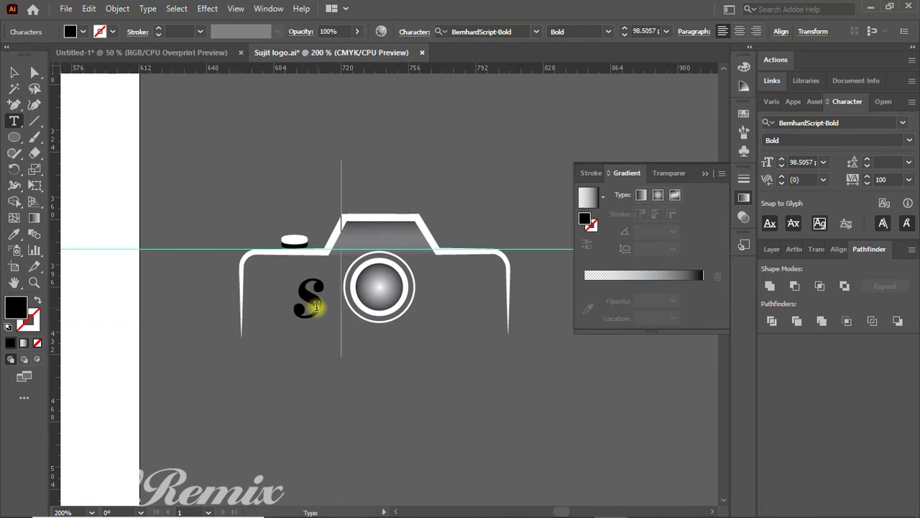
key(Escape)
key(ctrl+z)
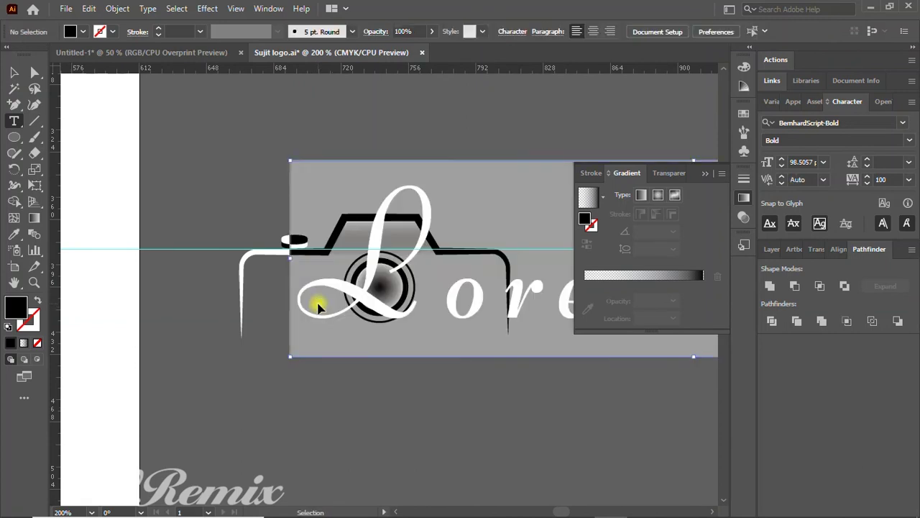
key(ctrl+z)
click(282, 308)
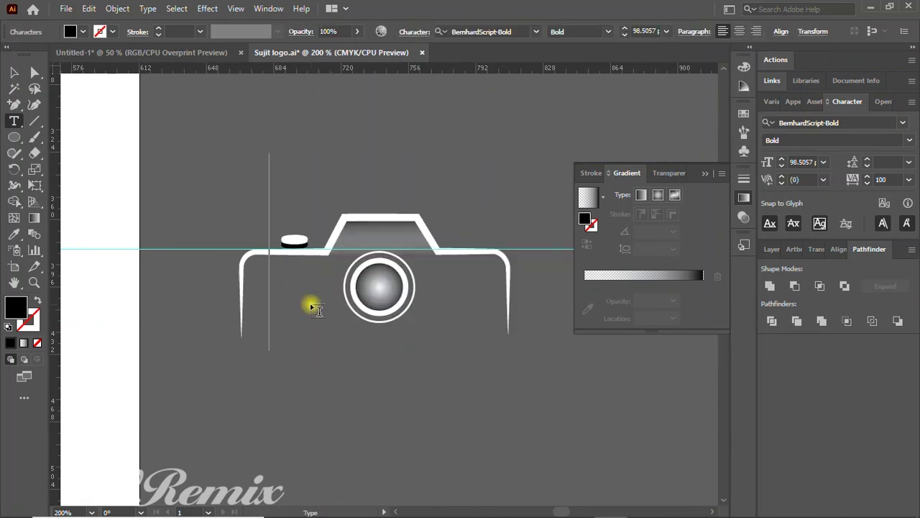
Type the script S, then shrink it and move it to the camera's lower left
text(S)
click(13, 70)
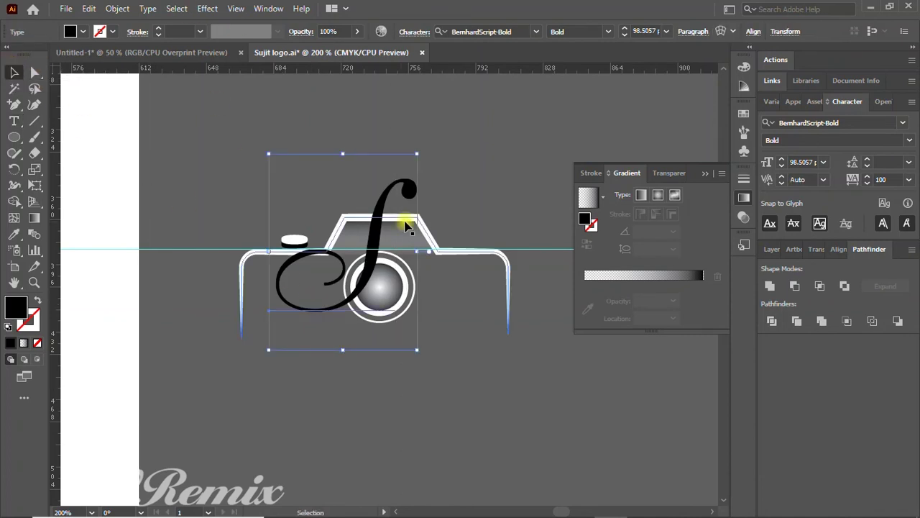
drag(382, 205, 308, 296)
drag(343, 427, 277, 336)
drag(203, 310, 241, 351)
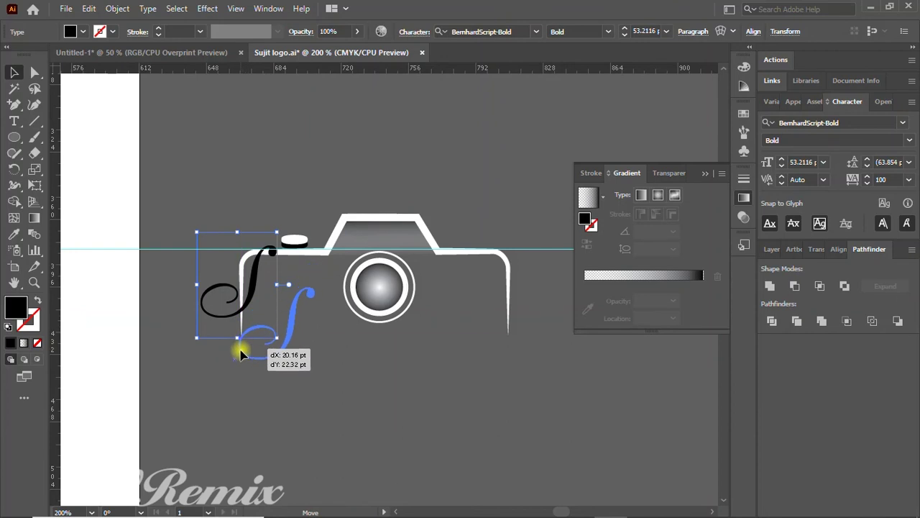
drag(241, 351, 242, 350)
click(179, 329)
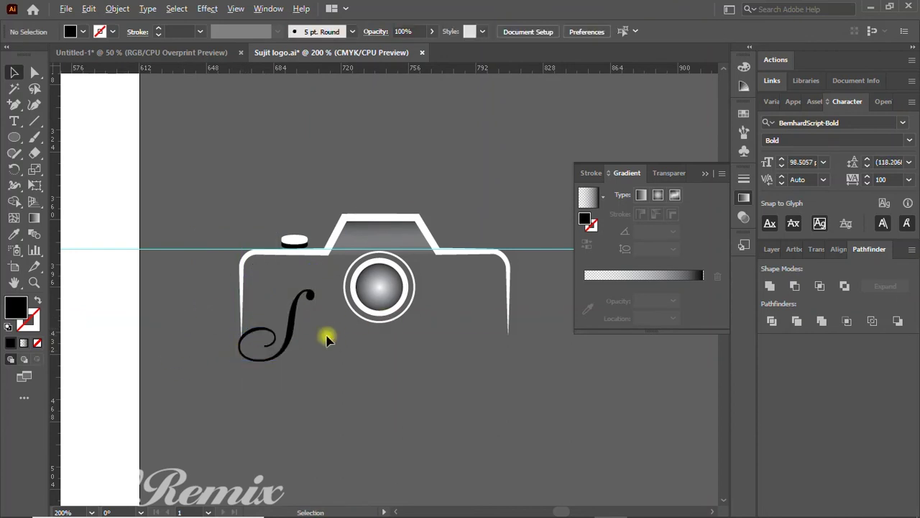
Move the S up into the body and tilt it slightly counter-clockwise beside the lens
scroll(316, 342, up, 2)
mouse_move(263, 344)
mouse_down()
mouse_move(292, 284)
mouse_move(290, 303)
mouse_up()
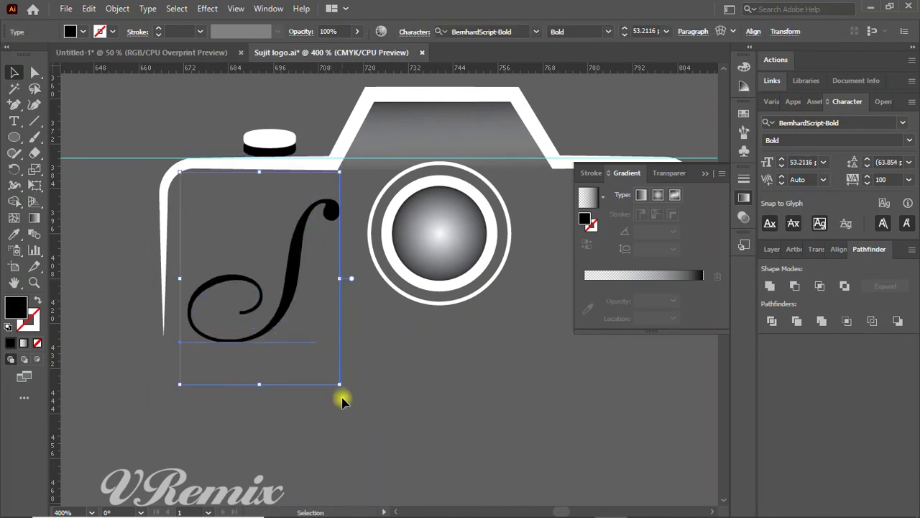
mouse_move(345, 389)
mouse_down()
mouse_move(364, 381)
mouse_move(389, 408)
mouse_up()
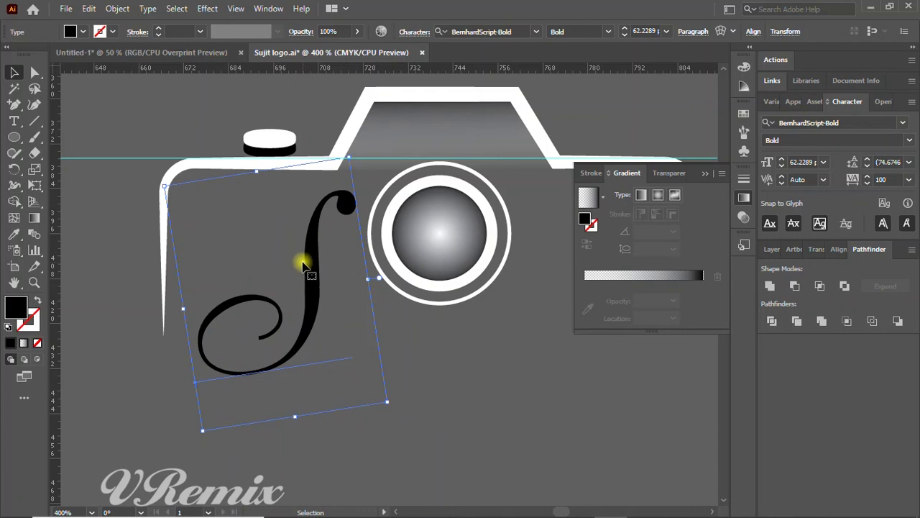
drag(307, 278, 290, 268)
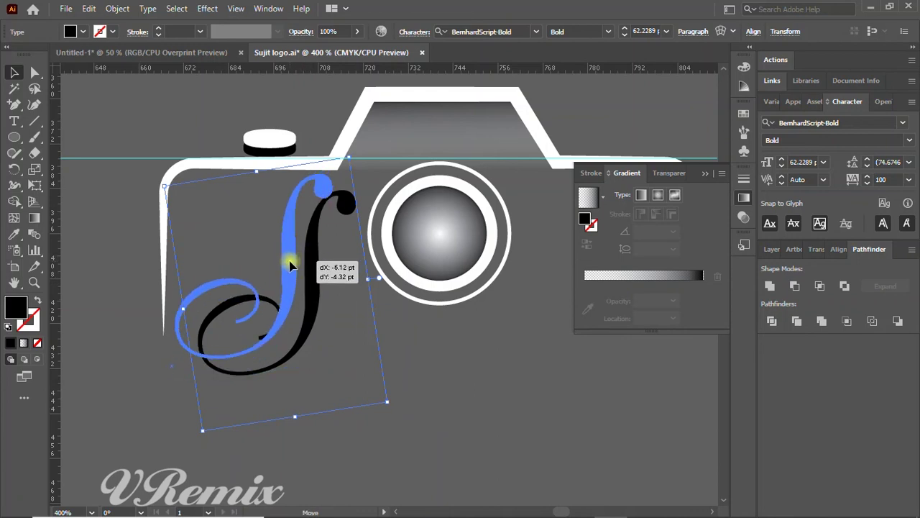
drag(290, 268, 291, 267)
click(117, 108)
click(288, 277)
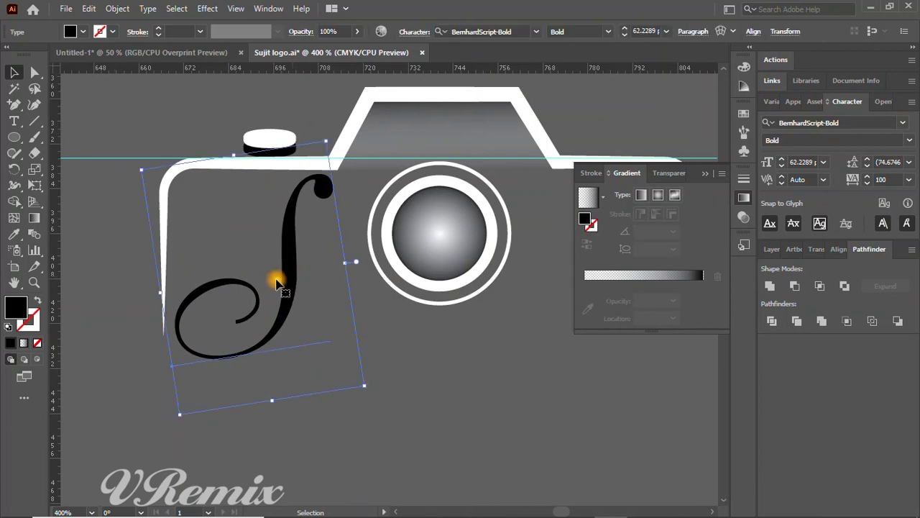
Fill the script S with fully saturated blue, hue about 211° (006FDD)
double_click(22, 307)
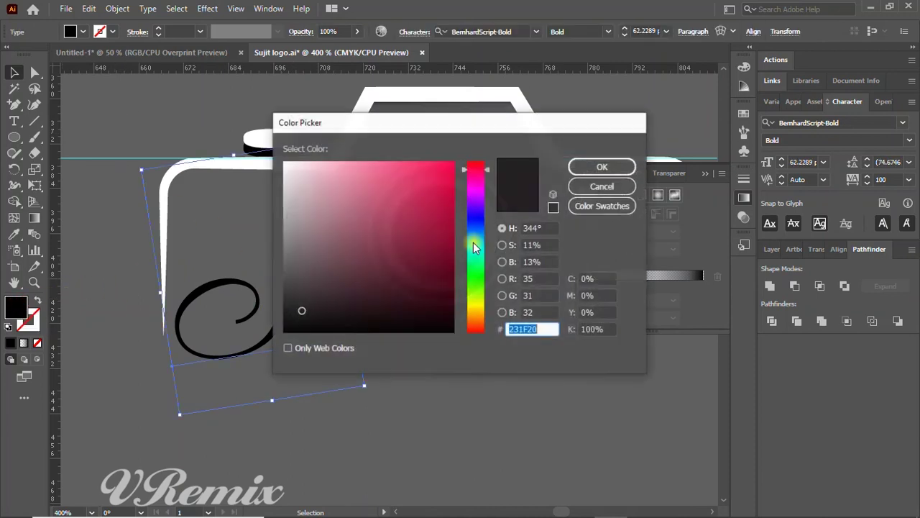
click(474, 237)
drag(433, 207, 460, 184)
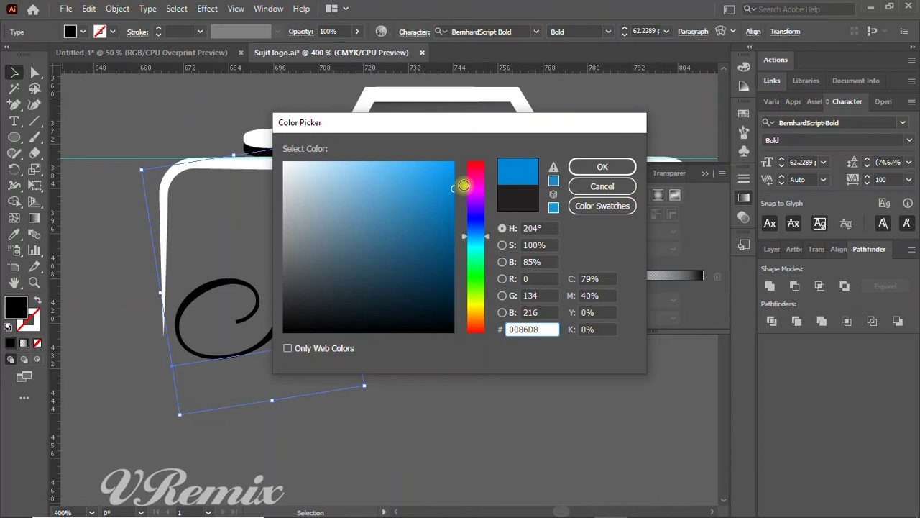
click(476, 229)
drag(475, 227, 480, 228)
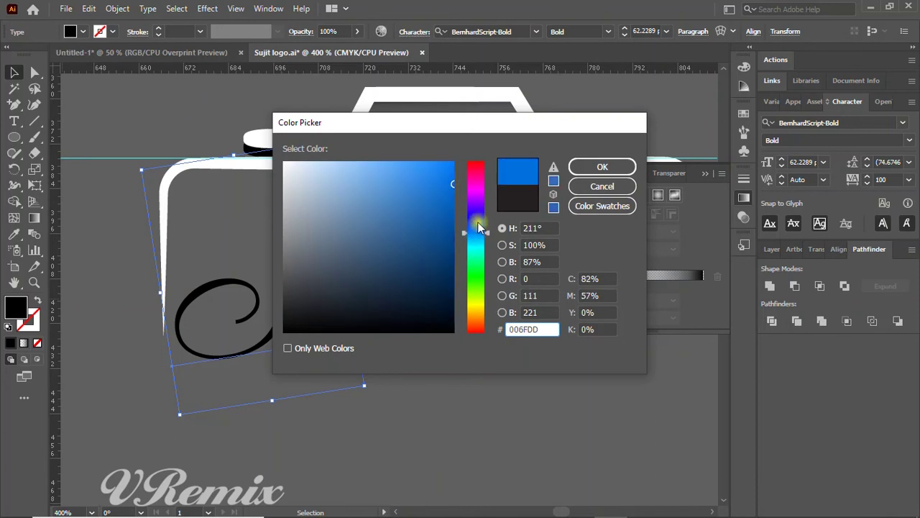
click(603, 166)
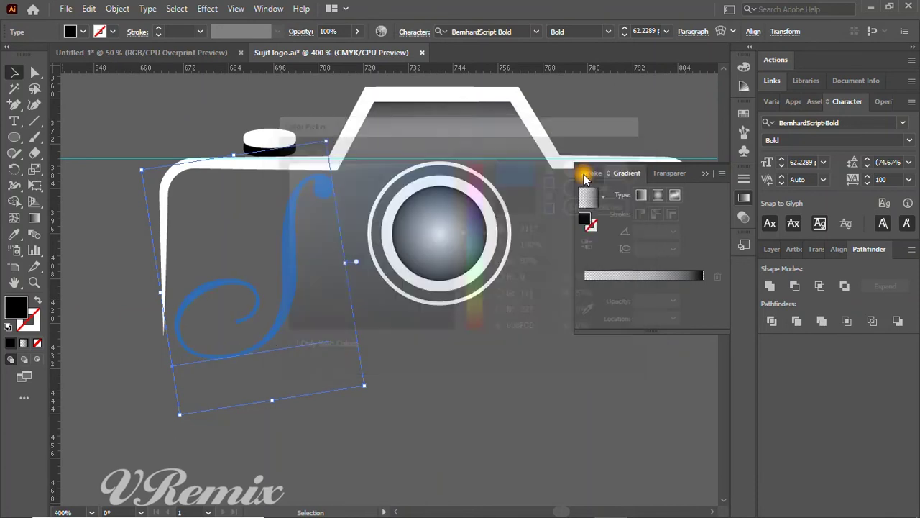
click(88, 98)
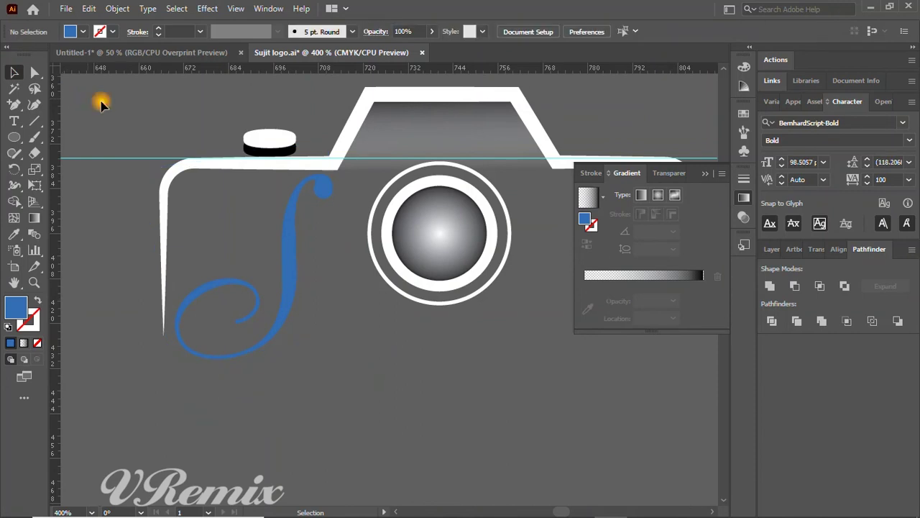
click(13, 120)
click(358, 352)
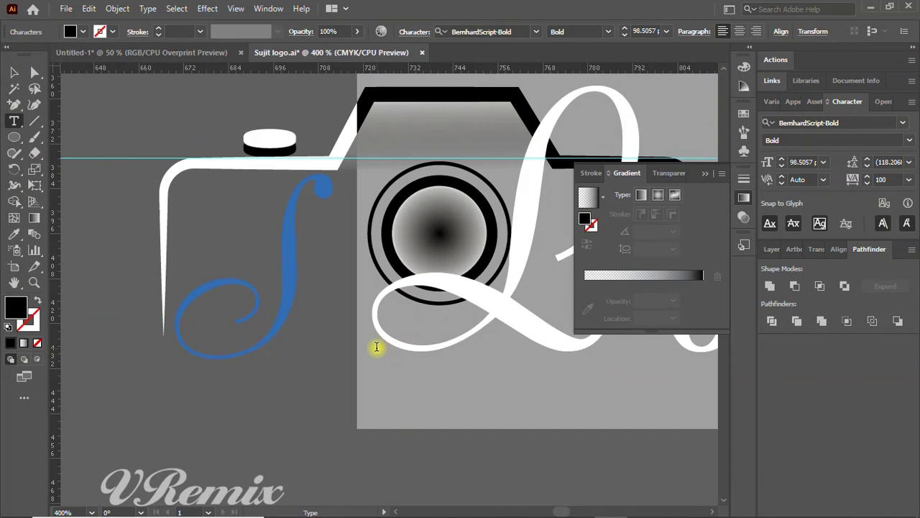
Type 'ujit' as a second script text to the right of the S and select it
text(u)
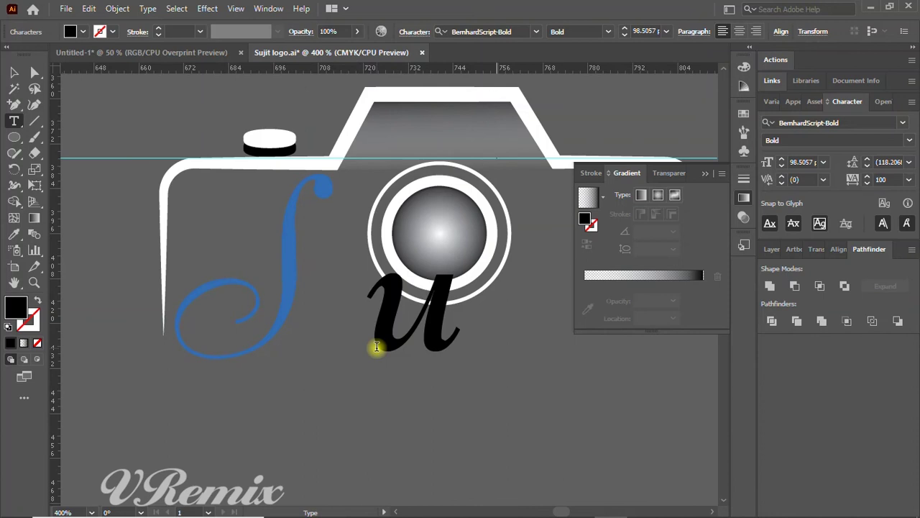
text(jit)
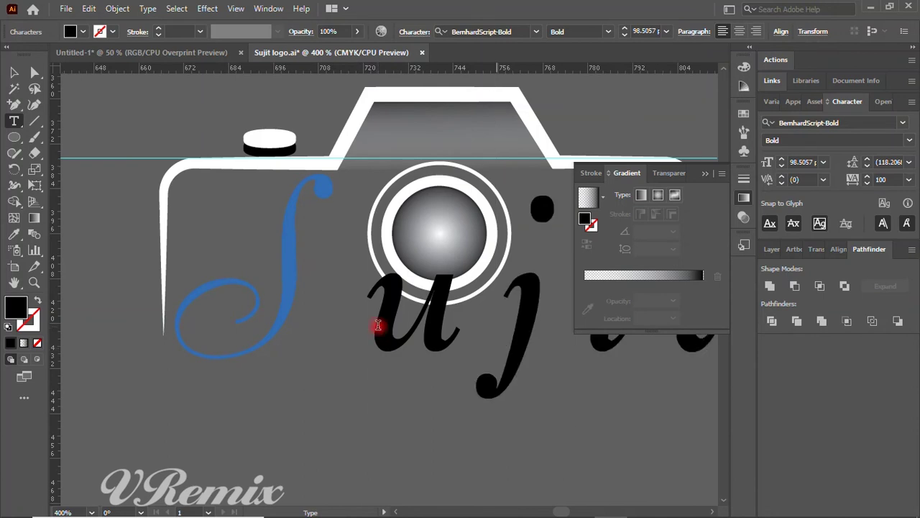
double_click(378, 321)
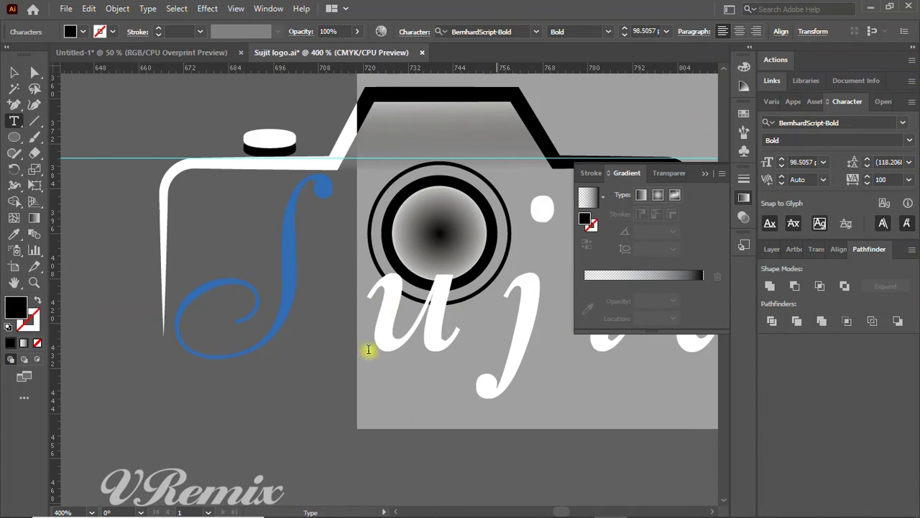
scroll(374, 349, down, 2)
scroll(353, 349, down, 1)
scroll(490, 314, up, 1)
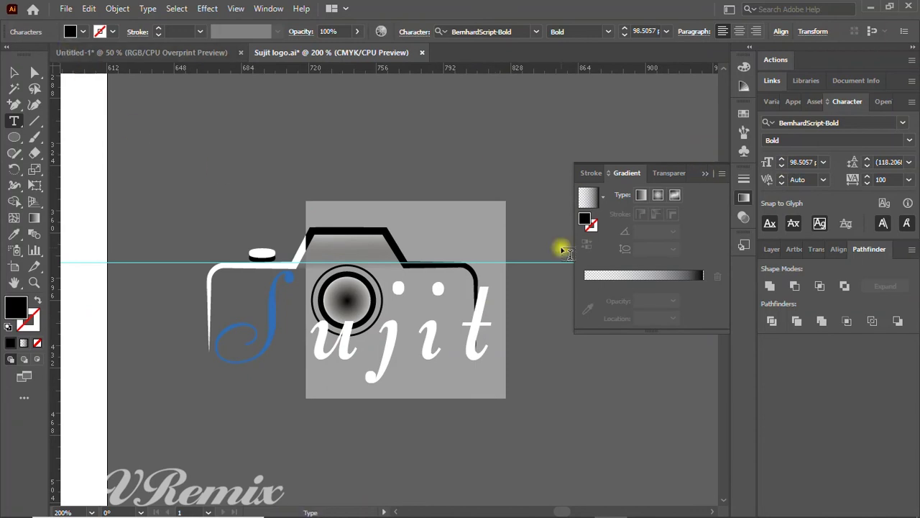
click(823, 163)
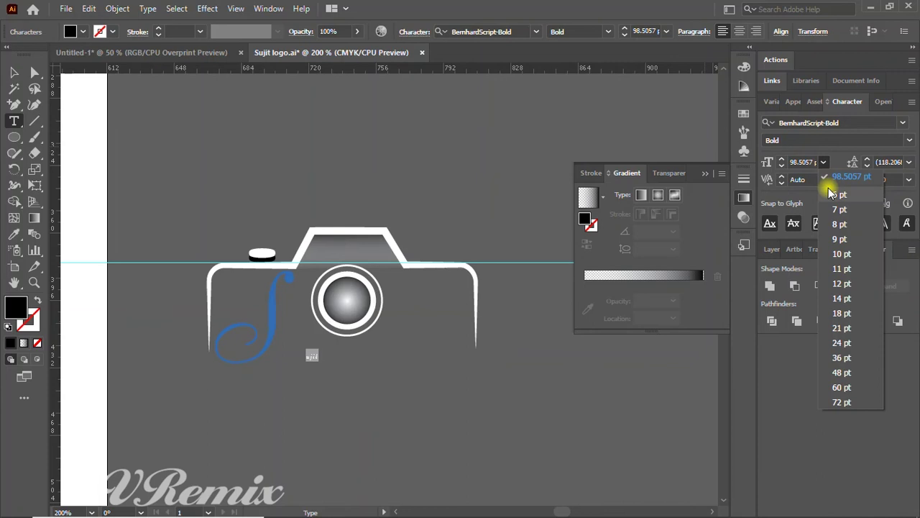
Set the 'ujit' text to 18 pt and move it left against the blue S
click(841, 313)
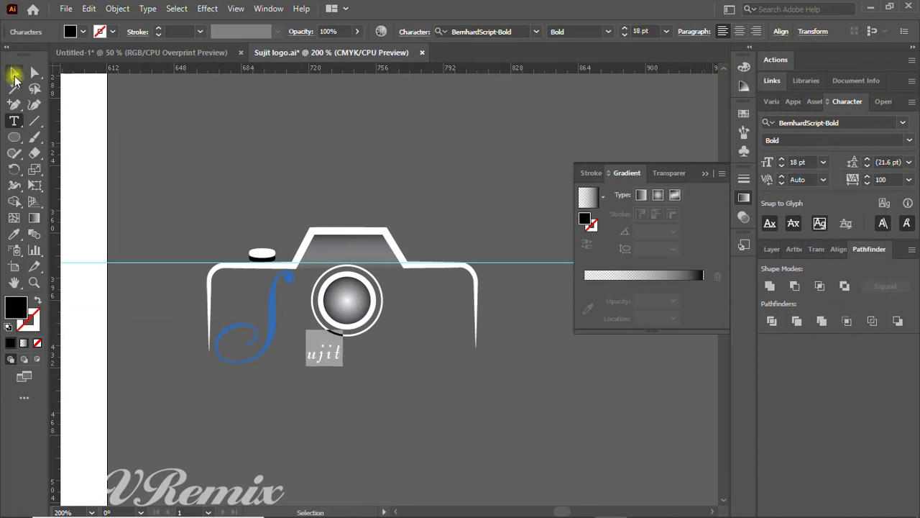
click(16, 70)
click(282, 150)
scroll(337, 363, up, 1)
scroll(336, 363, up, 2)
drag(302, 337, 223, 331)
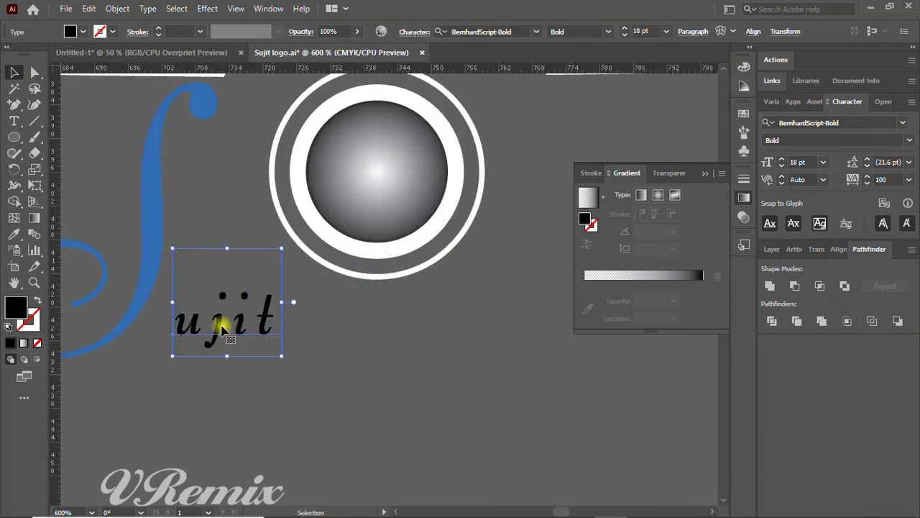
double_click(222, 318)
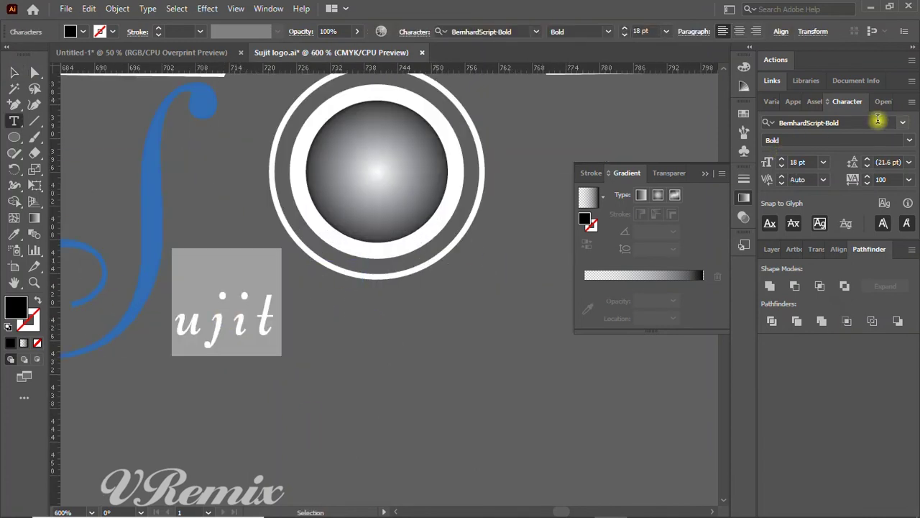
Set the ujit text to BallantinesSerial Heavy at 18 pt
click(903, 122)
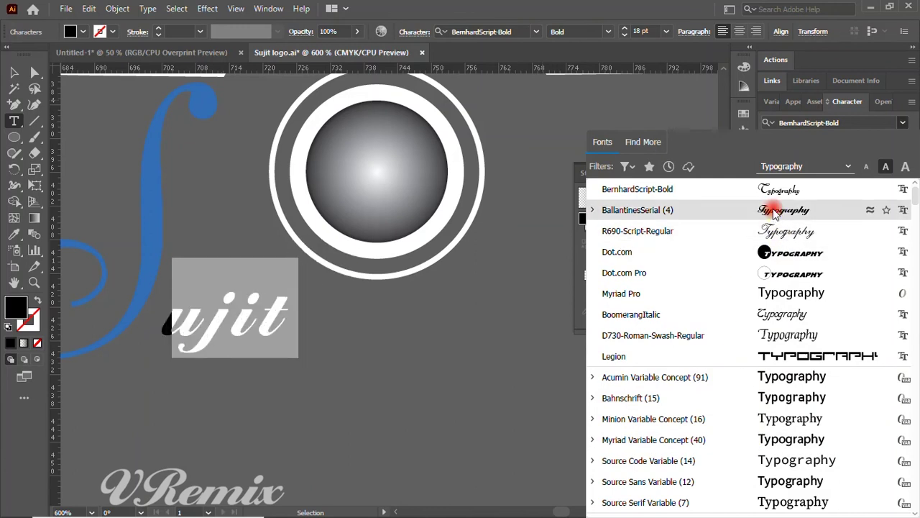
key(Escape)
click(108, 112)
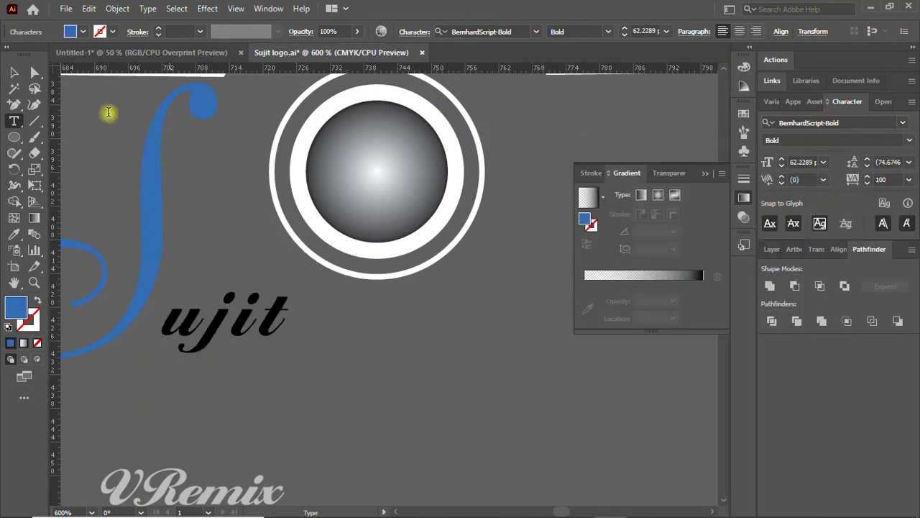
click(16, 74)
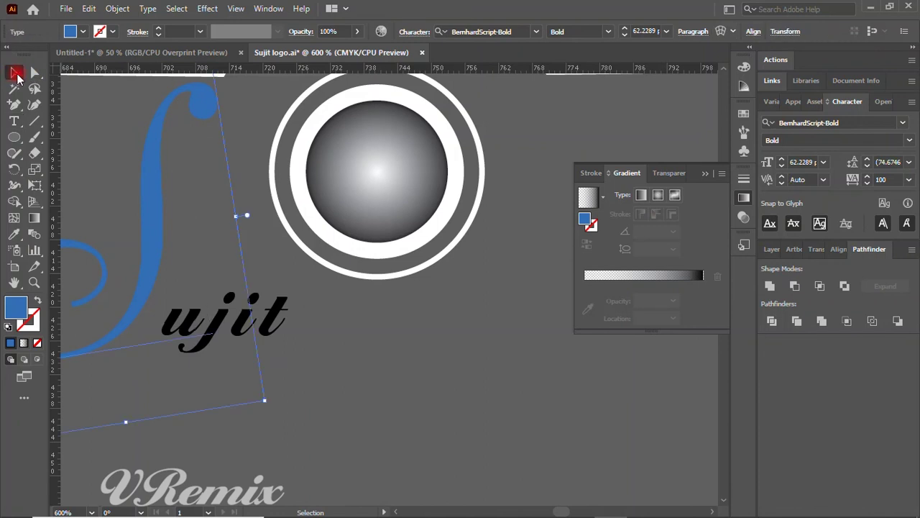
Select the whole ujit word and open the colour picker for its fill
double_click(183, 318)
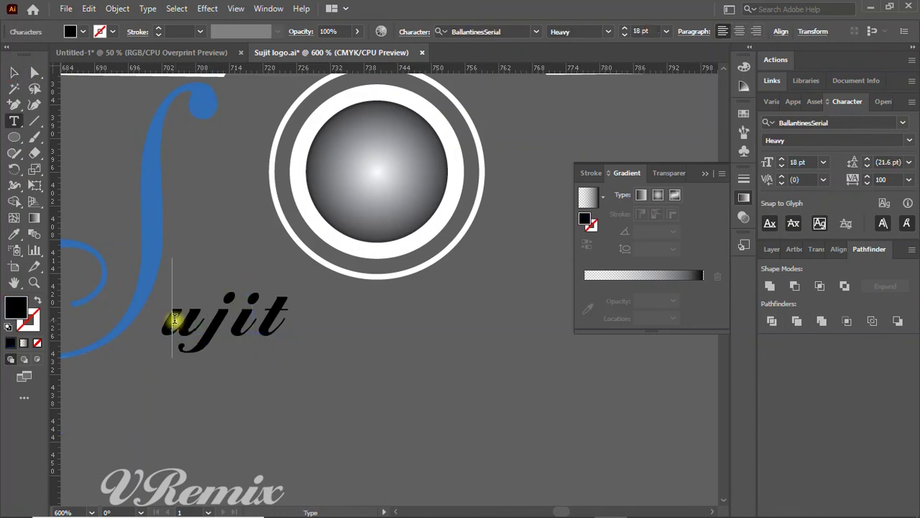
click(286, 317)
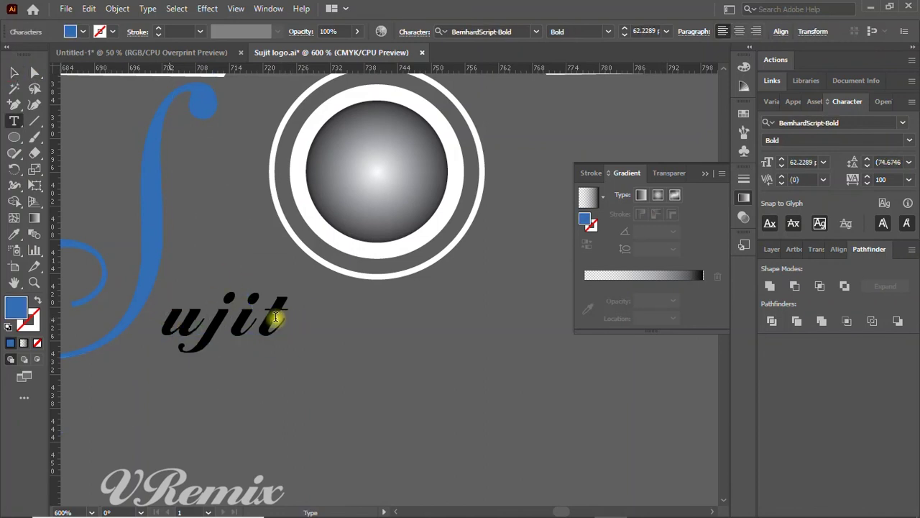
click(277, 320)
double_click(277, 320)
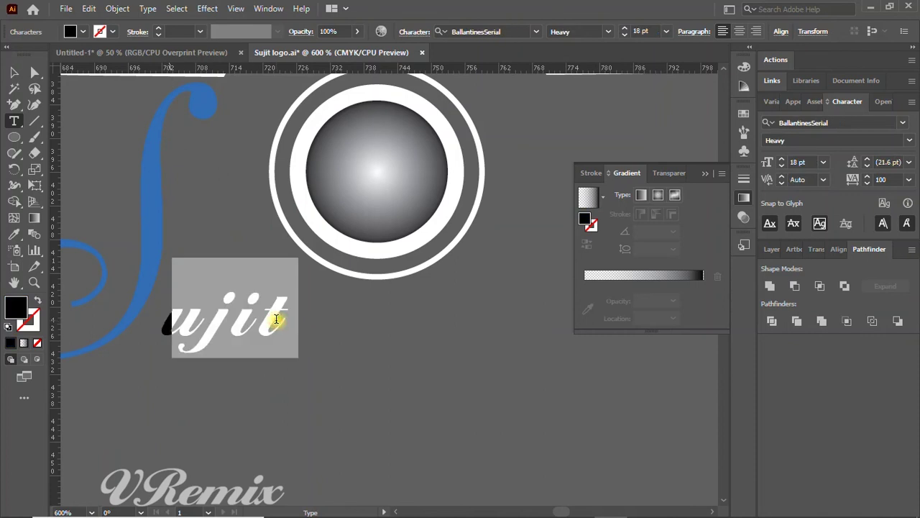
double_click(18, 309)
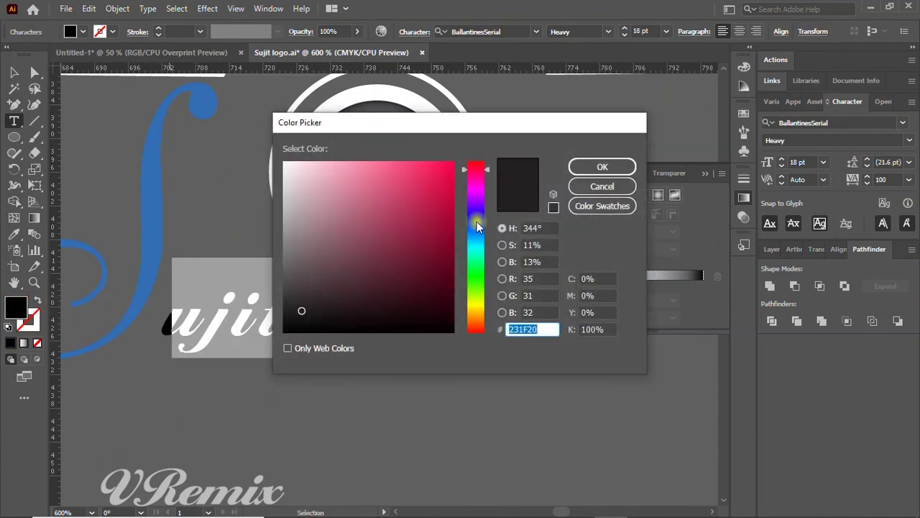
Fill the ujit text with a deep saturated blue
click(474, 222)
drag(454, 199, 452, 215)
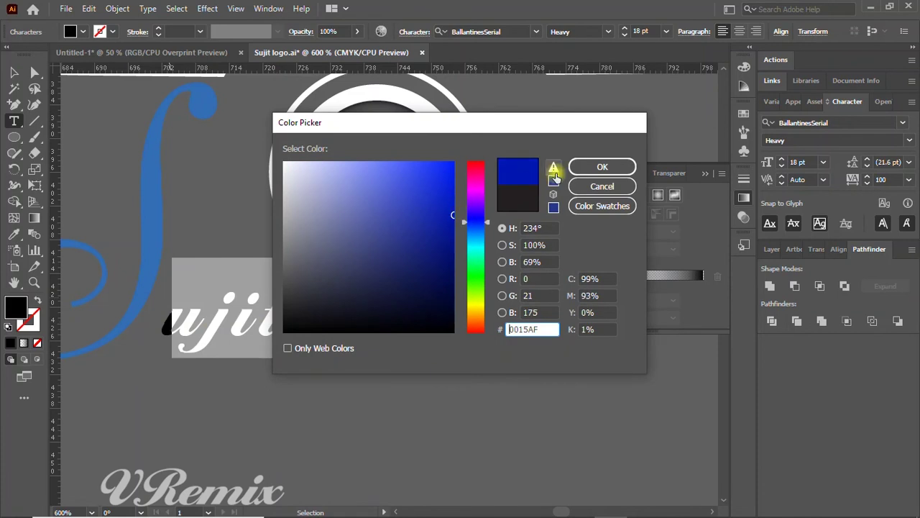
click(603, 168)
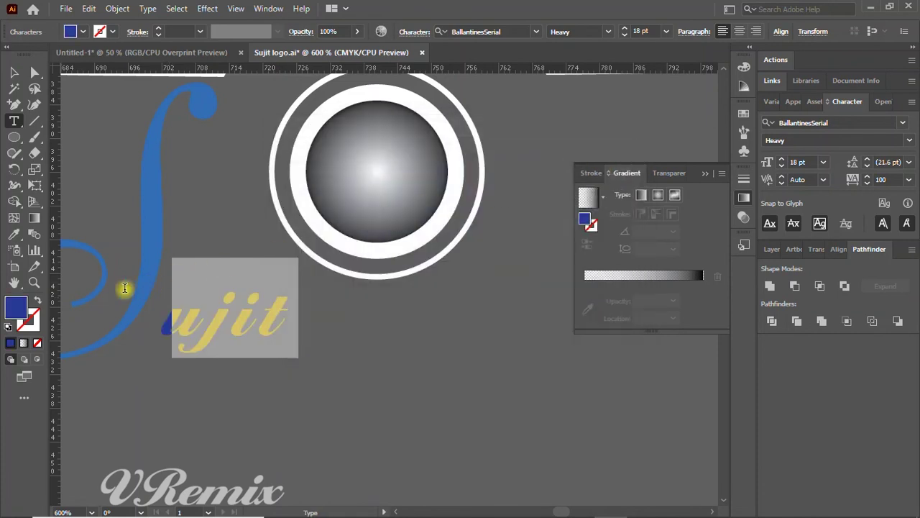
click(148, 247)
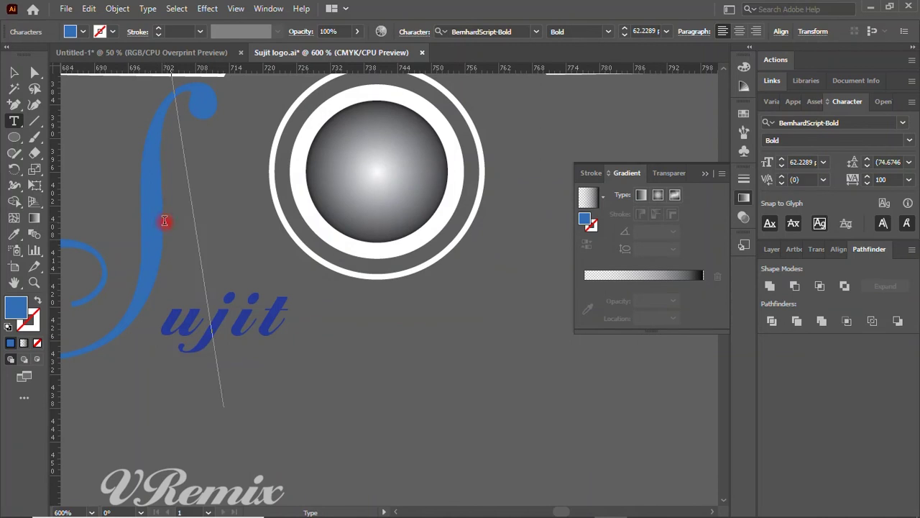
Recolour the large script S with a slightly deeper blue
click(161, 220)
key(shift+Home)
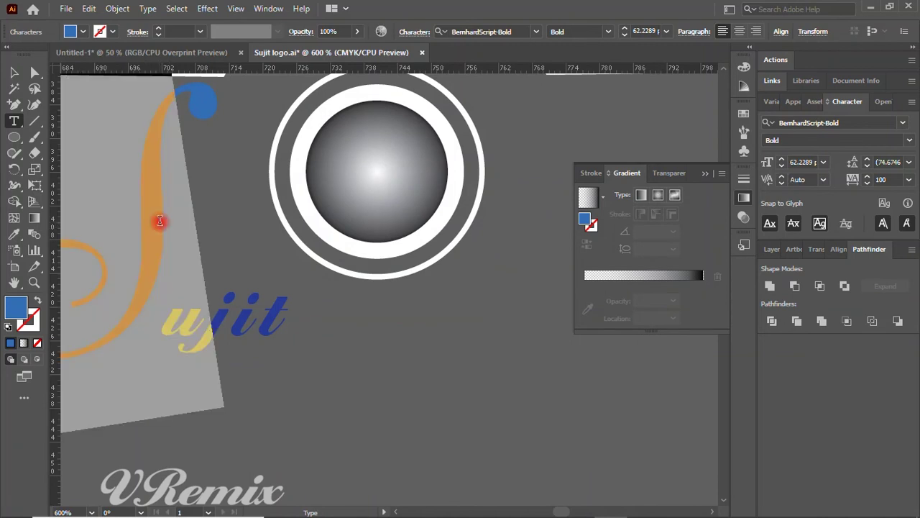
double_click(13, 311)
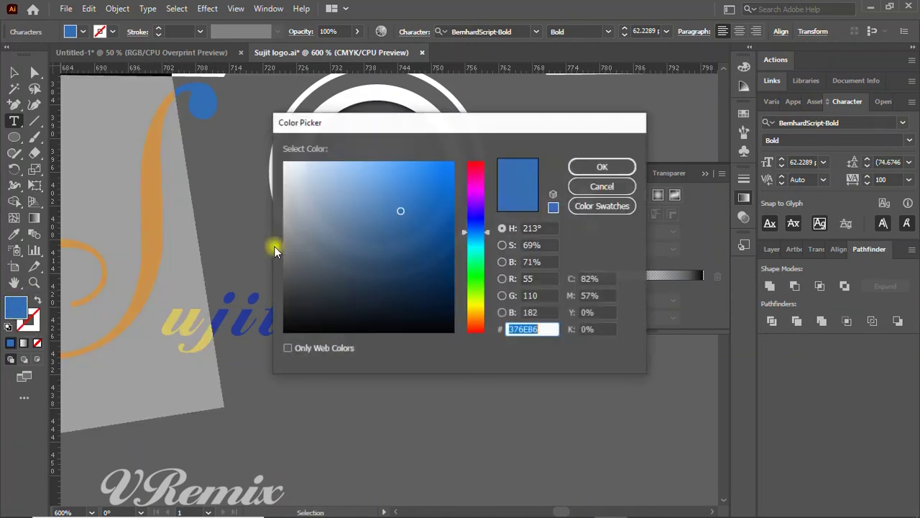
click(447, 200)
drag(446, 199, 456, 205)
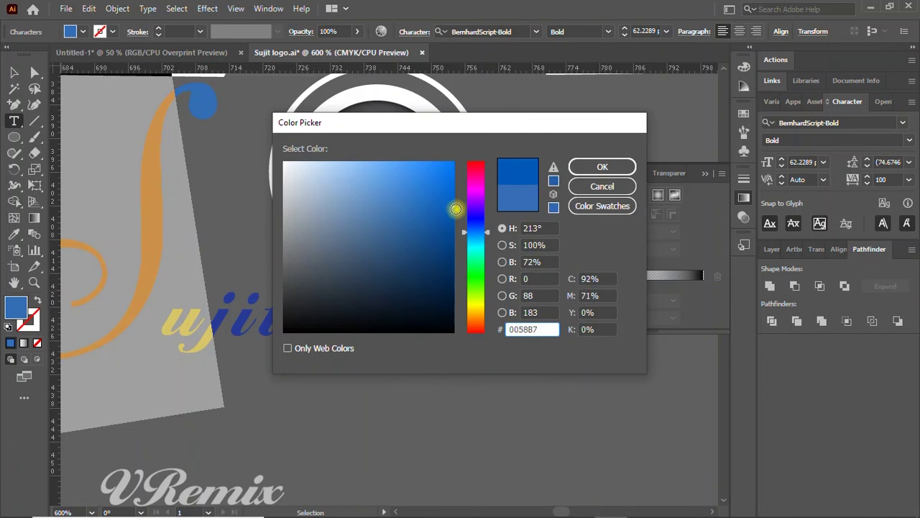
click(582, 167)
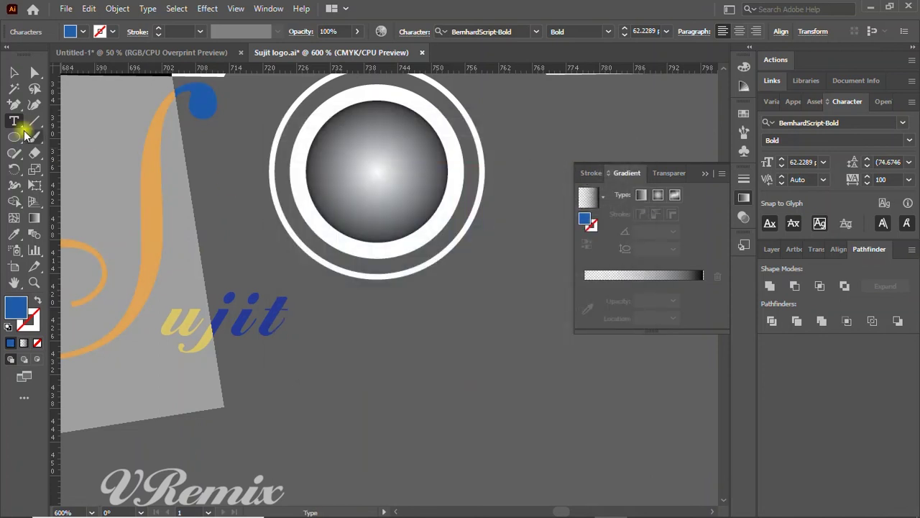
Lighten the ujit fill to C 99.2, M 73 with the Color panel sliders
click(12, 75)
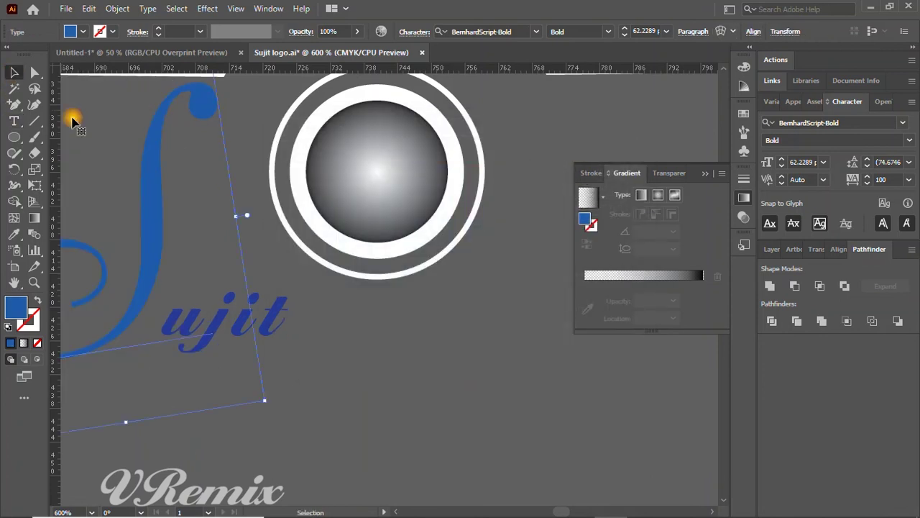
click(362, 351)
scroll(307, 328, down, 2)
scroll(304, 324, up, 1)
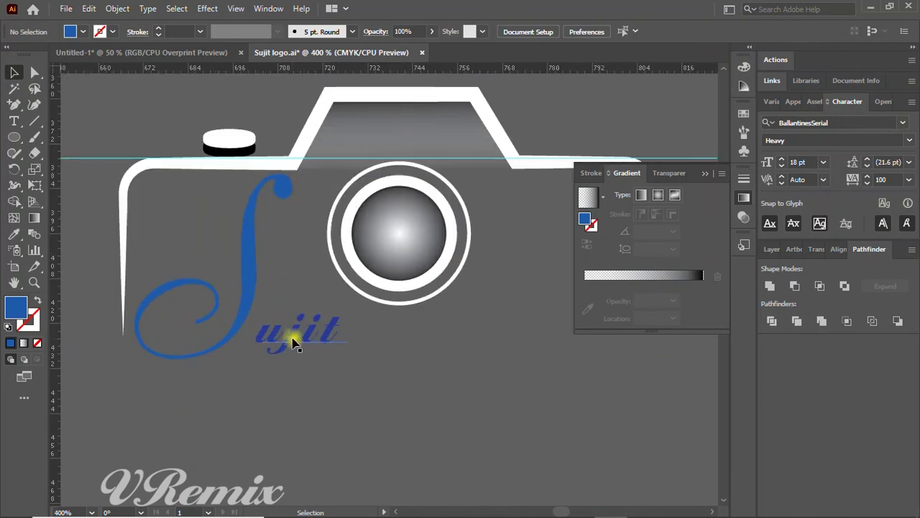
click(293, 343)
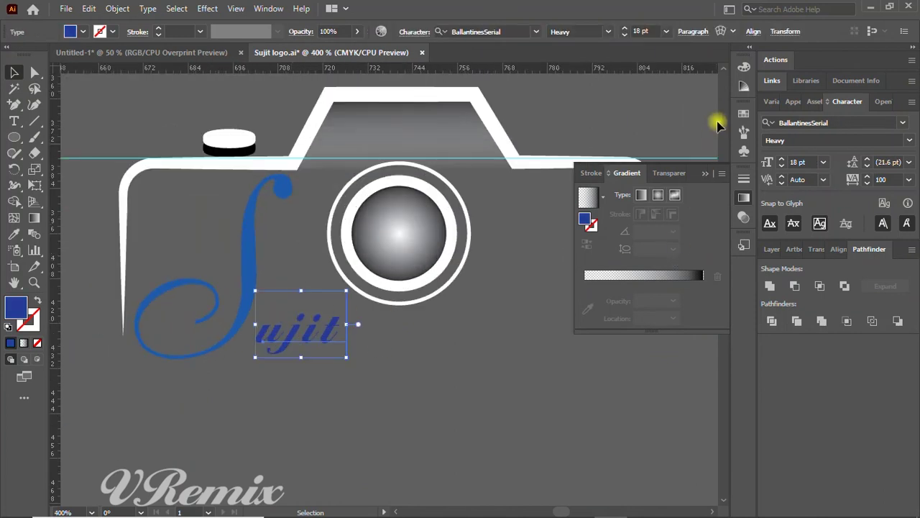
click(744, 84)
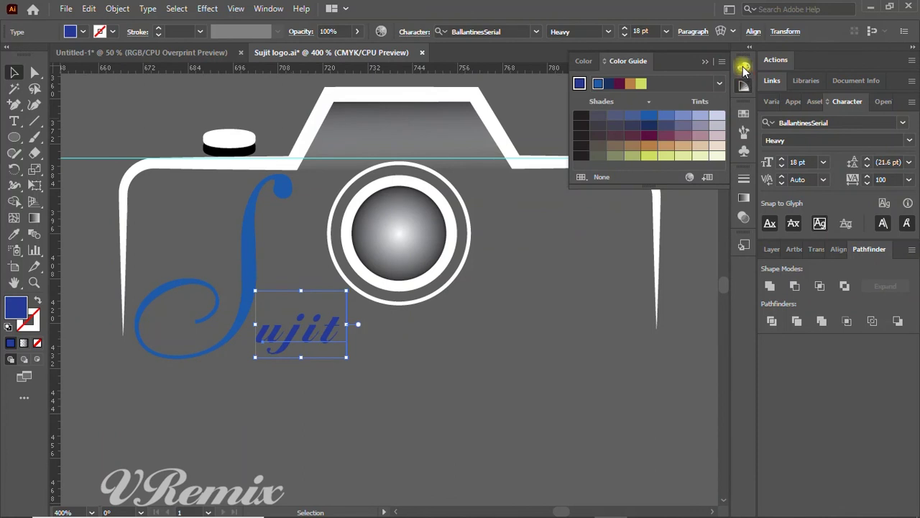
click(744, 67)
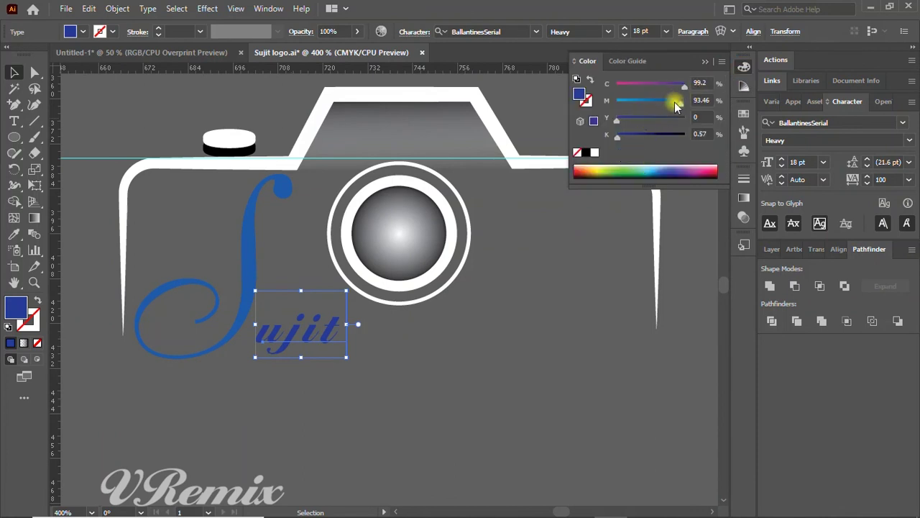
drag(678, 103, 667, 100)
click(144, 98)
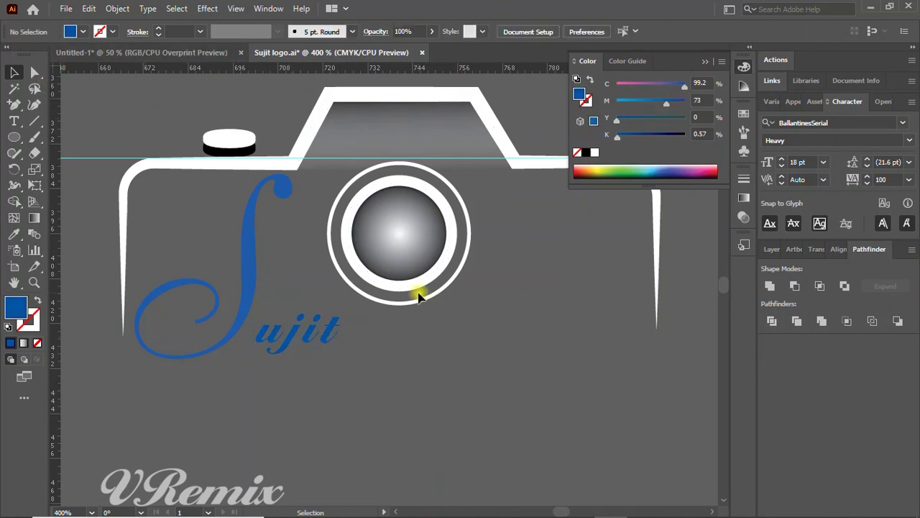
scroll(417, 293, down, 1)
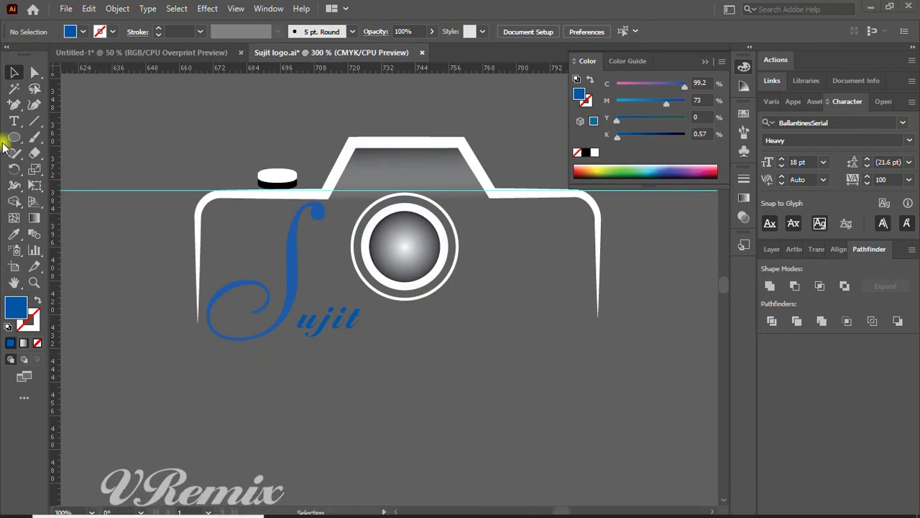
Add the word 'photography' below Sujit in BernhardScript-Bold
click(14, 120)
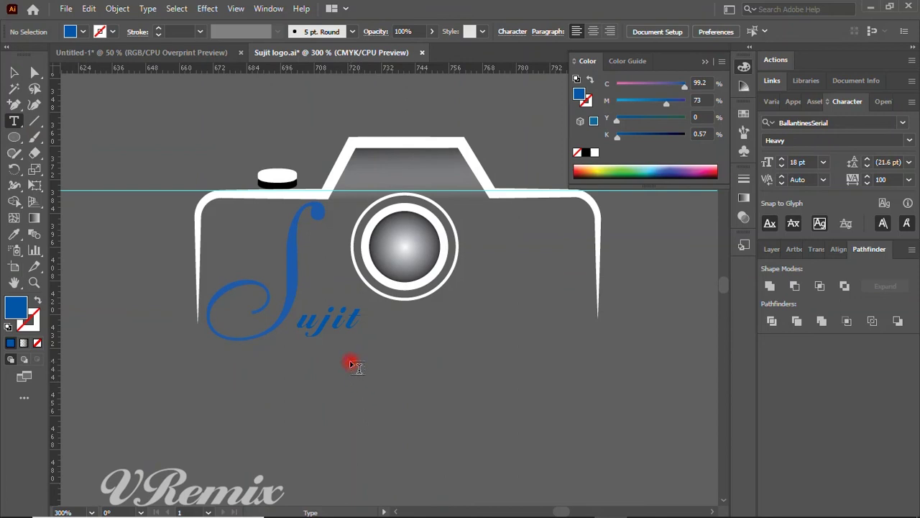
click(351, 364)
text(photography)
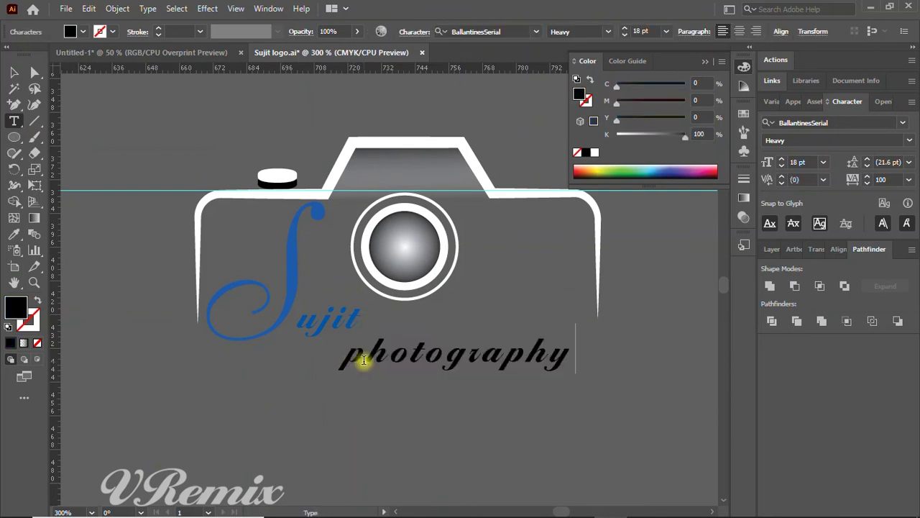
double_click(541, 348)
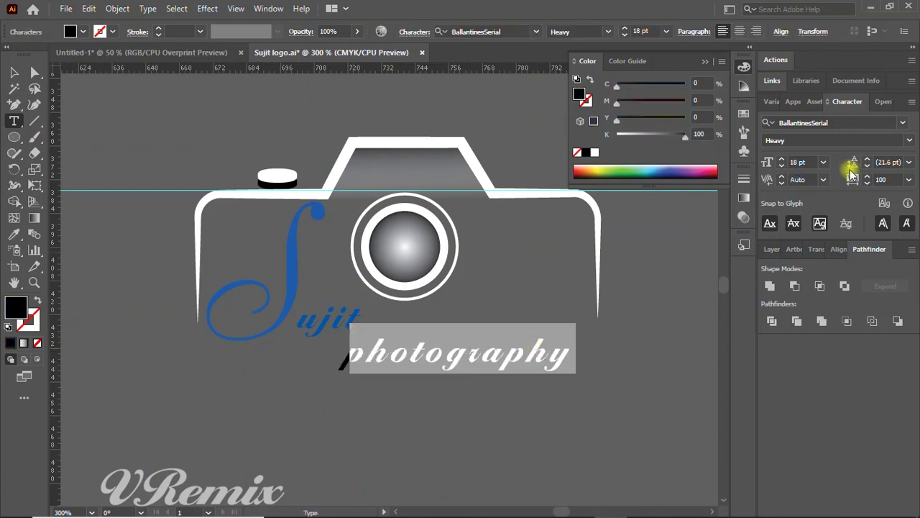
click(902, 122)
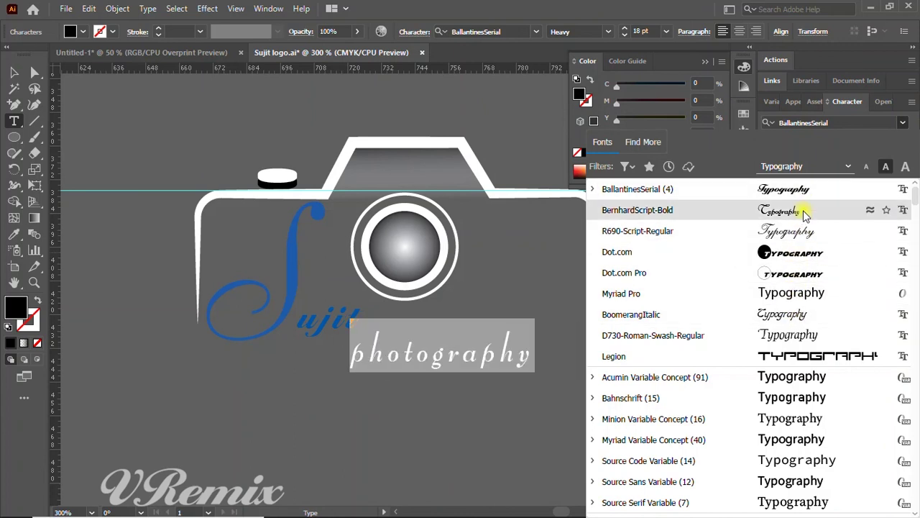
click(803, 211)
Capitalise the first letter so the word reads 'Photography'
click(366, 347)
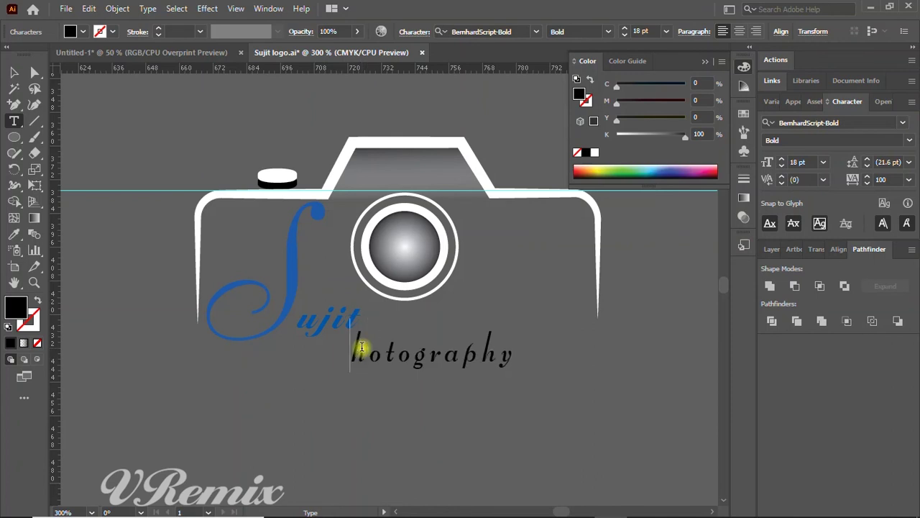
key(BackSpace)
text(P)
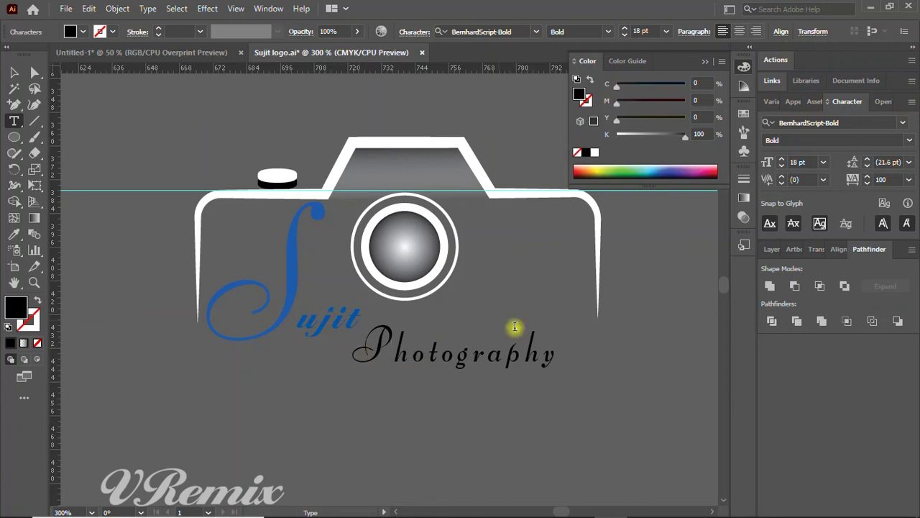
double_click(535, 347)
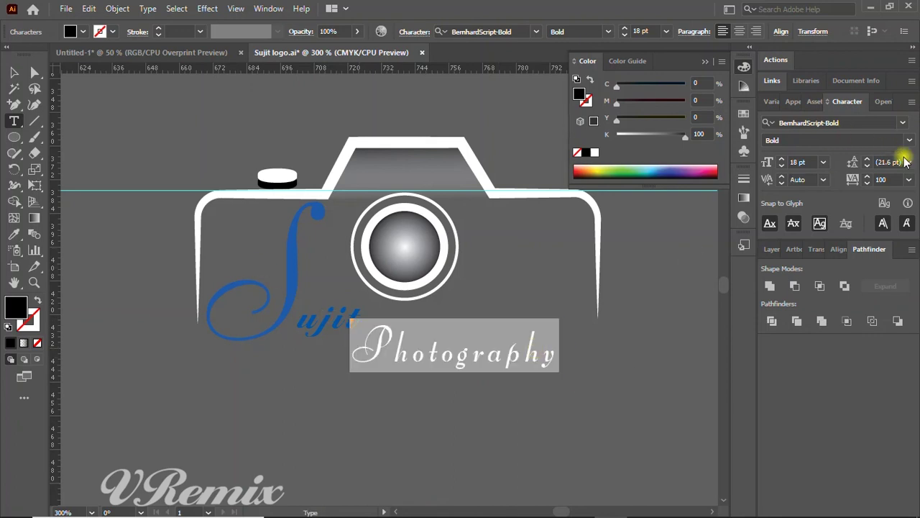
Give Photography a 12 pt size and 350 tracking
click(910, 180)
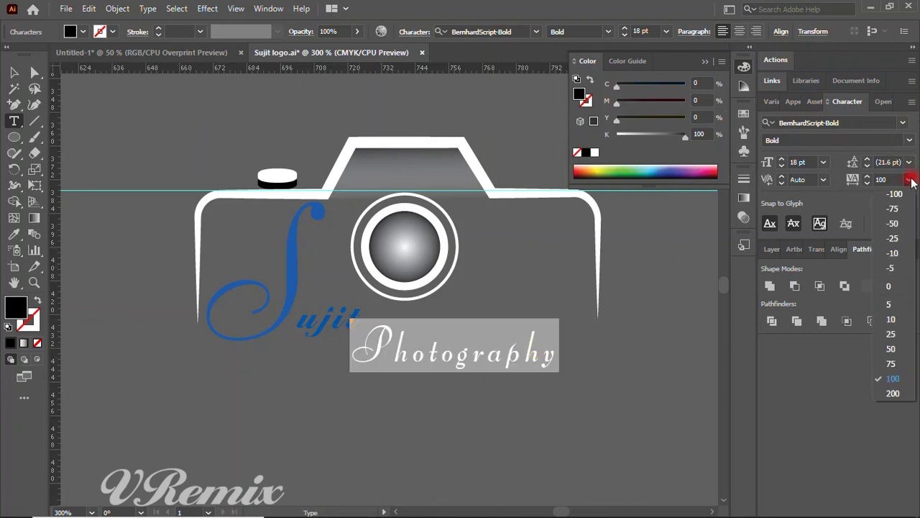
click(893, 394)
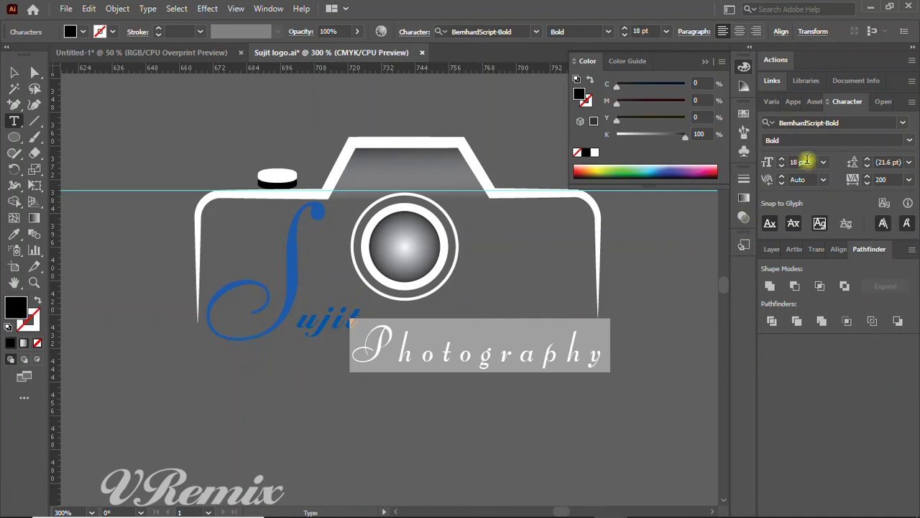
click(822, 163)
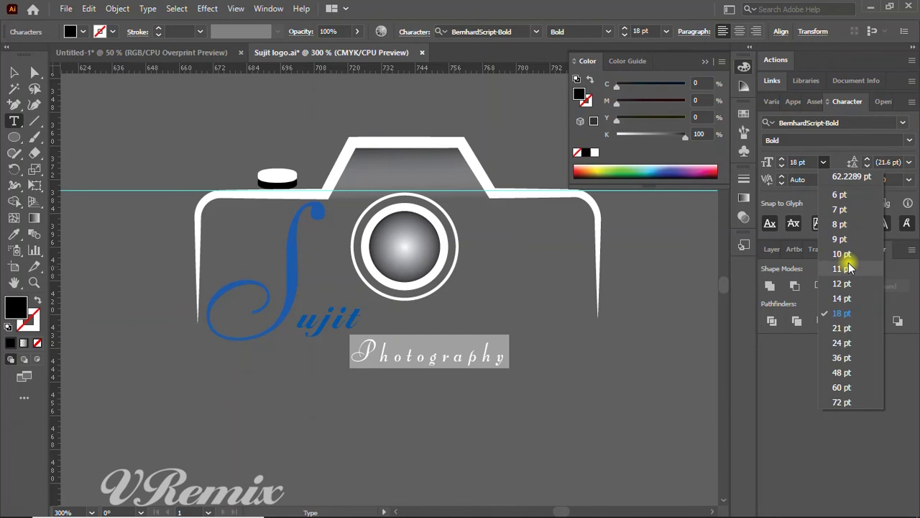
click(845, 285)
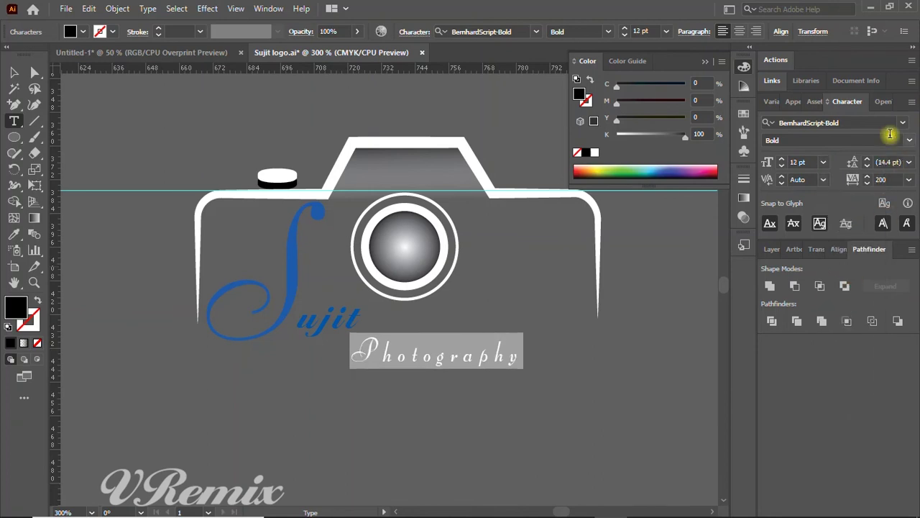
click(909, 179)
click(908, 179)
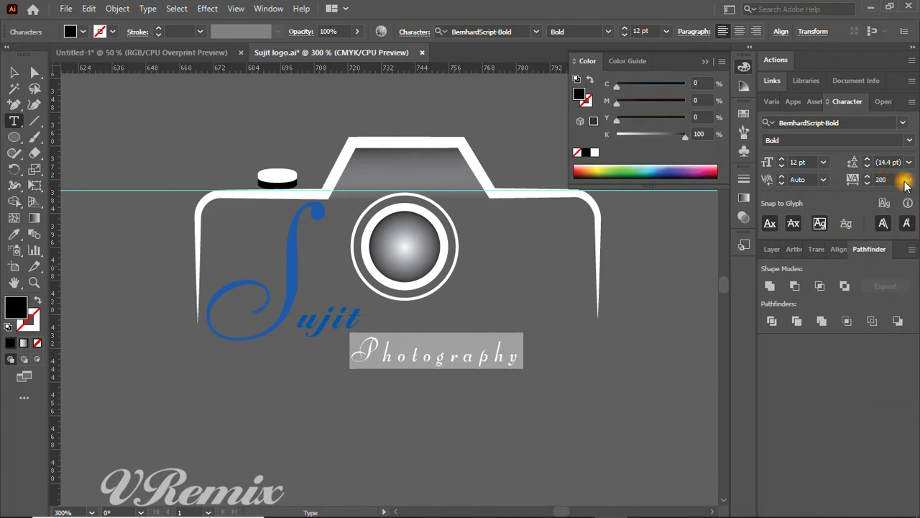
click(898, 172)
double_click(889, 181)
text(35)
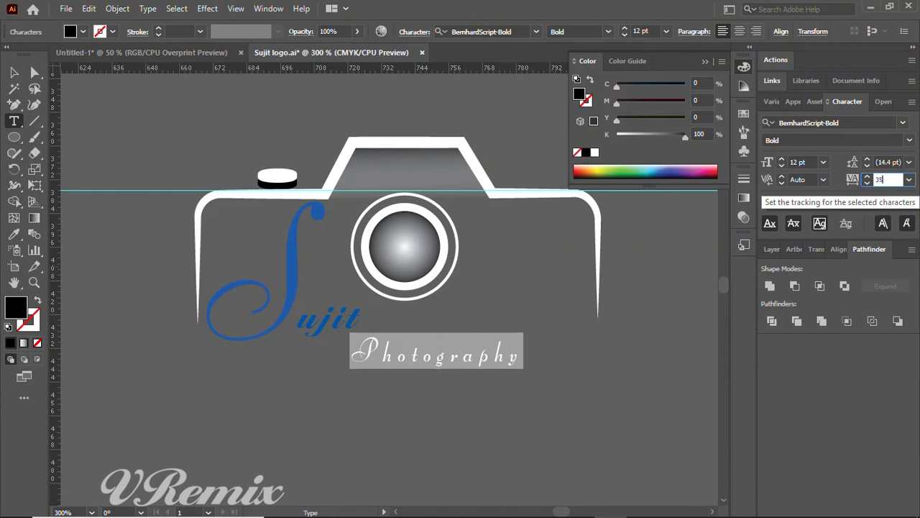
text(0)
click(485, 352)
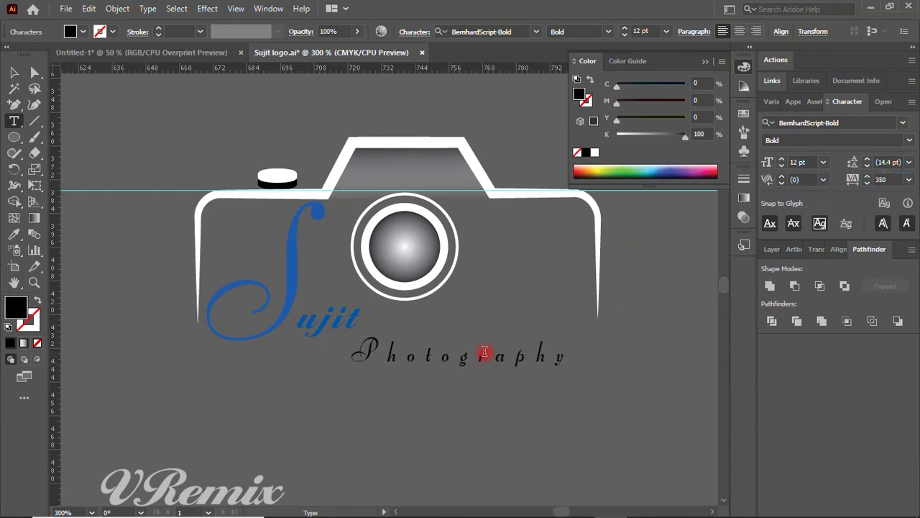
click(13, 72)
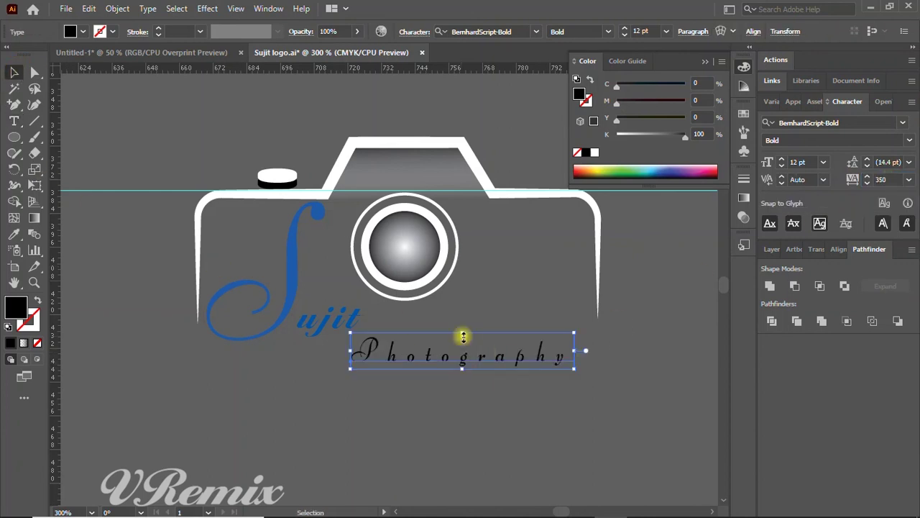
Drag the Photography line left and up beneath ujit, then zoom around to check
drag(431, 367, 394, 351)
click(410, 384)
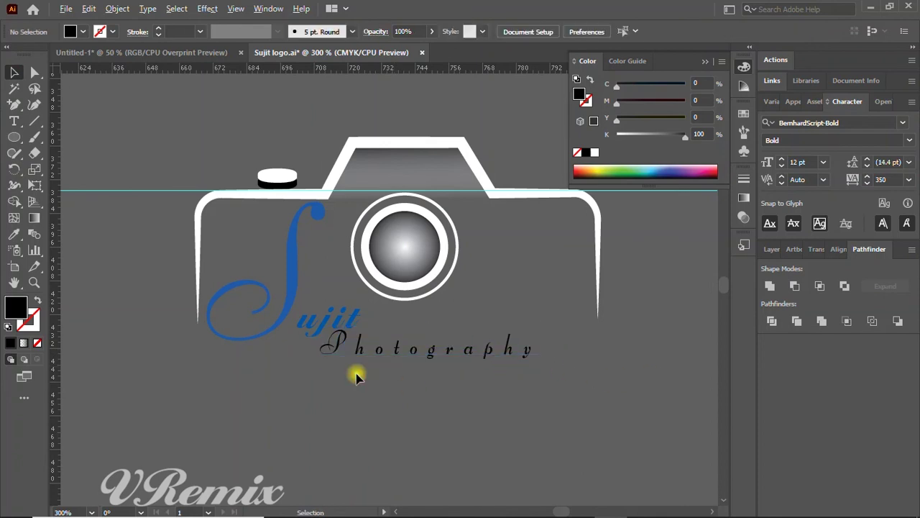
scroll(364, 173, up, 1)
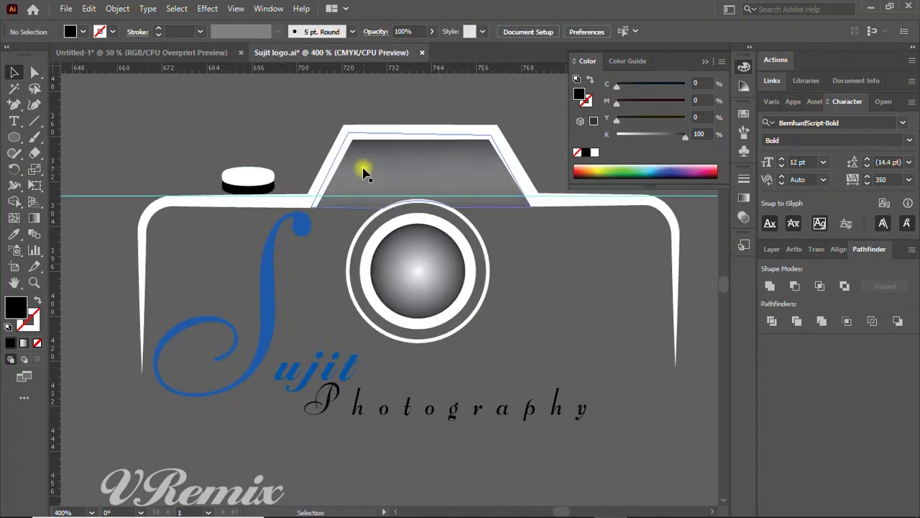
scroll(306, 275, down, 1)
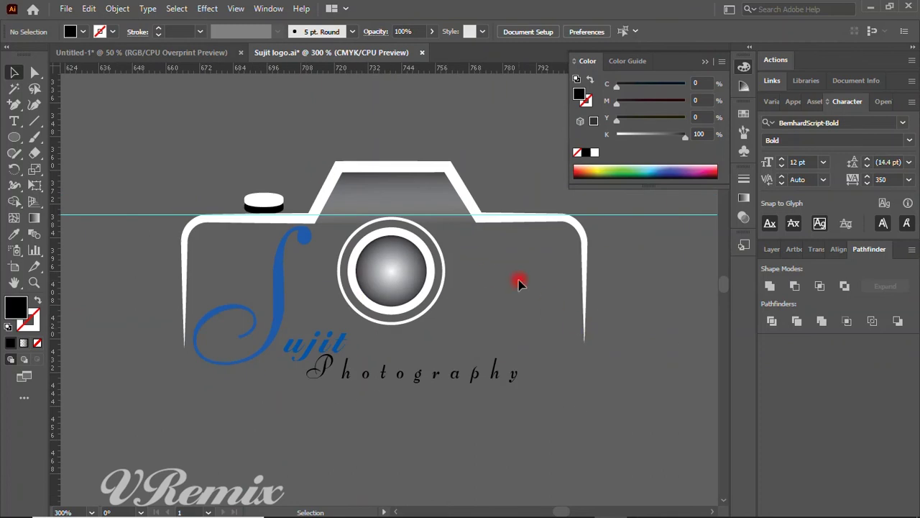
scroll(371, 261, up, 1)
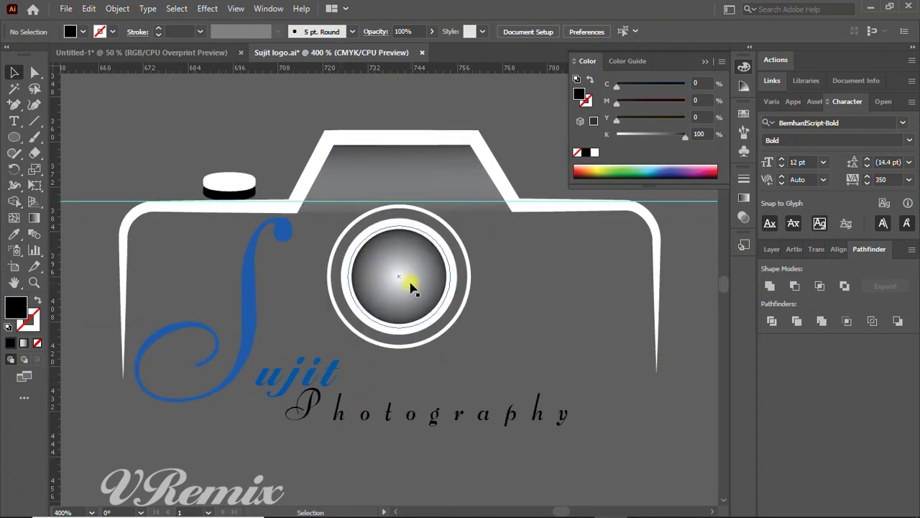
scroll(514, 297, down, 1)
scroll(528, 296, down, 1)
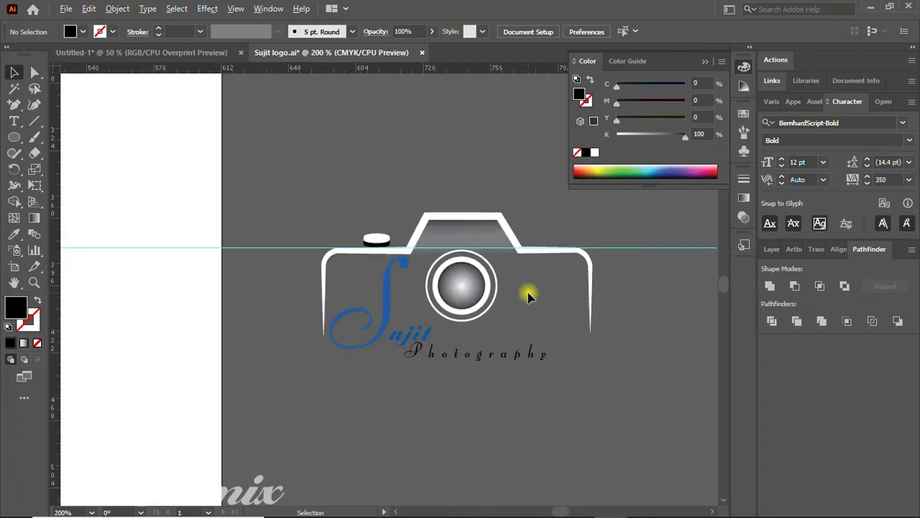
scroll(441, 384, up, 1)
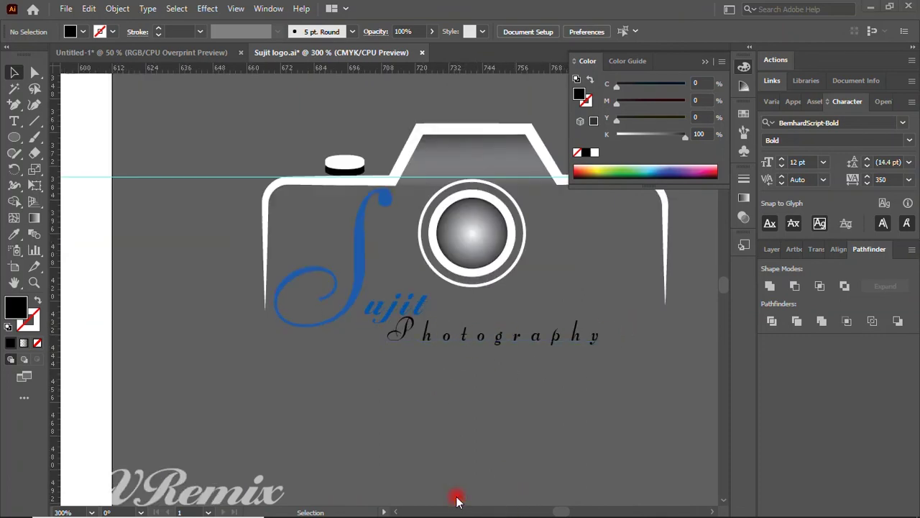
scroll(457, 499, up, 2)
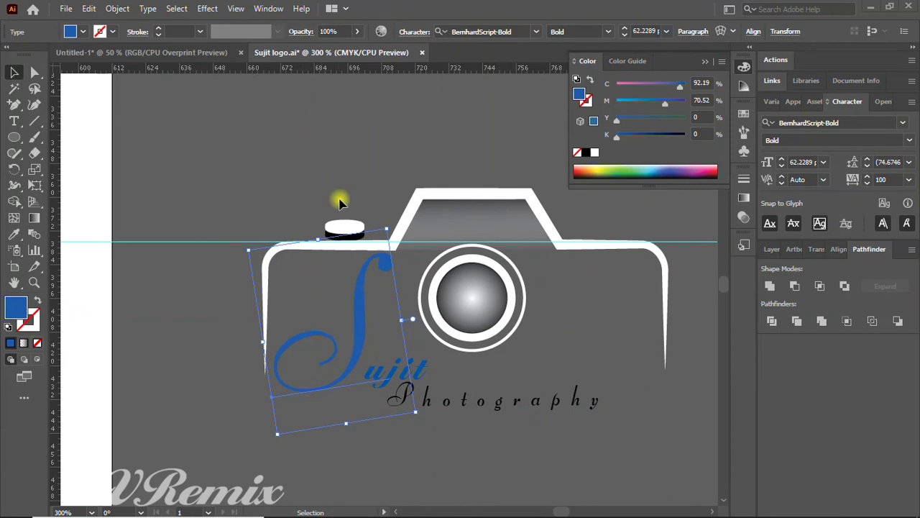
Add a drop shadow to the blue S with -1 pt X offset and 1 pt blur
click(180, 8)
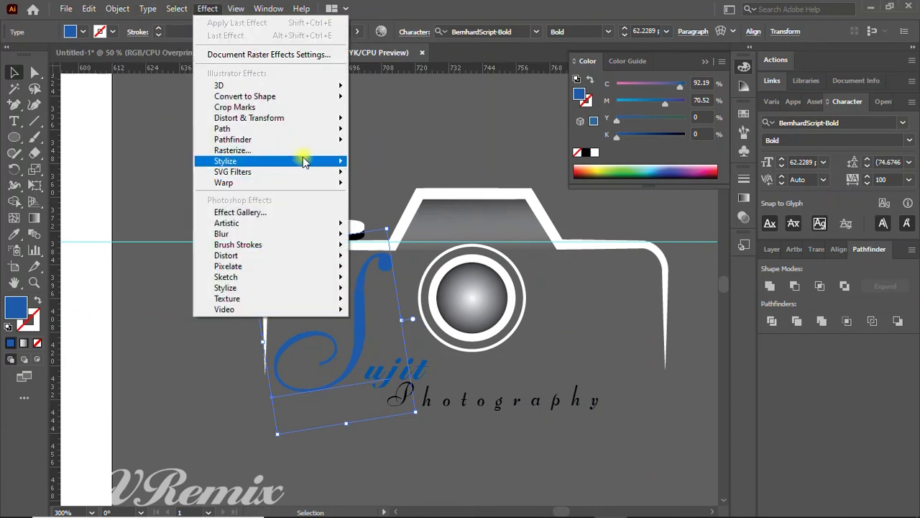
mouse_move(267, 161)
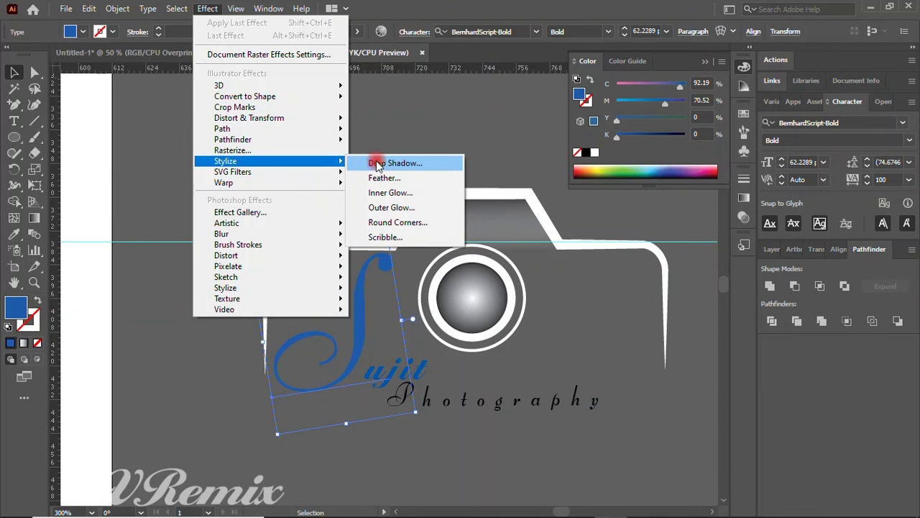
click(378, 165)
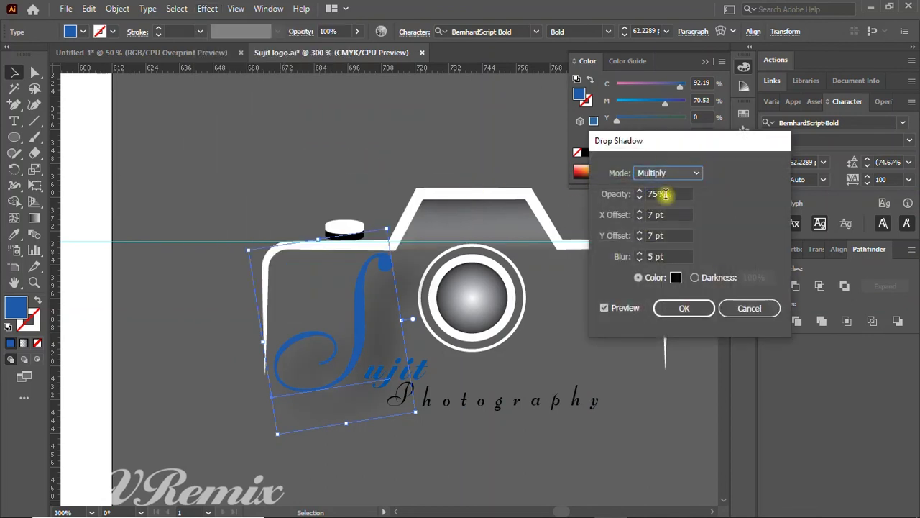
click(674, 215)
key(Down)
key(Down)
key(Down)
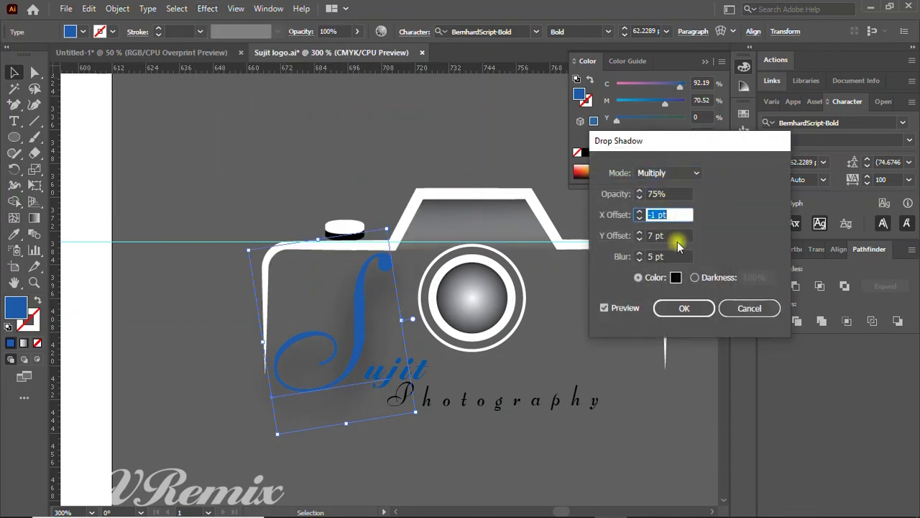
click(676, 234)
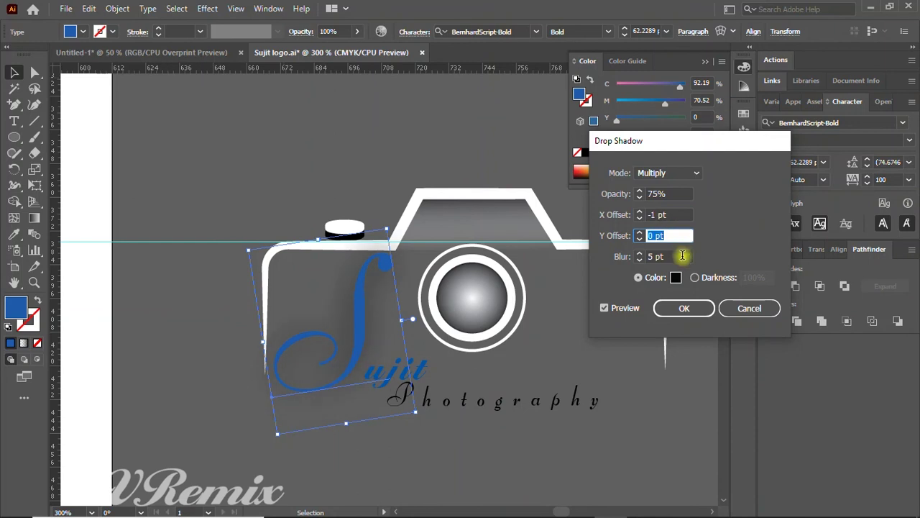
click(682, 255)
key(Down)
key(Down)
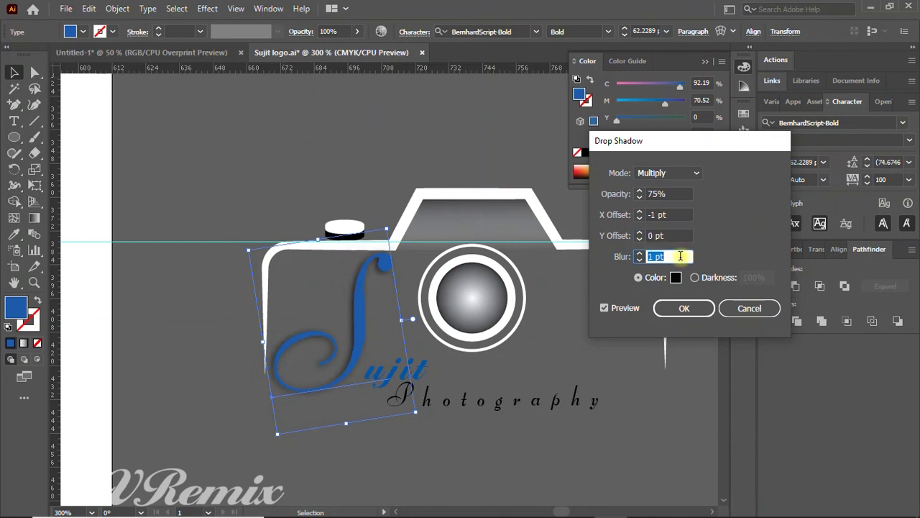
key(Down)
key(Up)
Finalise the S shadow at 0 pt Y, -1 pt X and 79% opacity
click(679, 235)
key(Up)
key(Up)
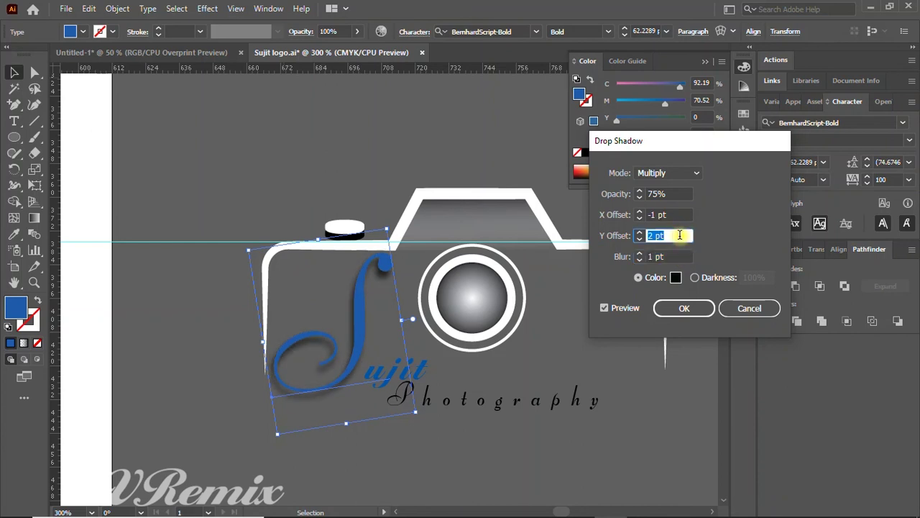
key(Down)
key(Down)
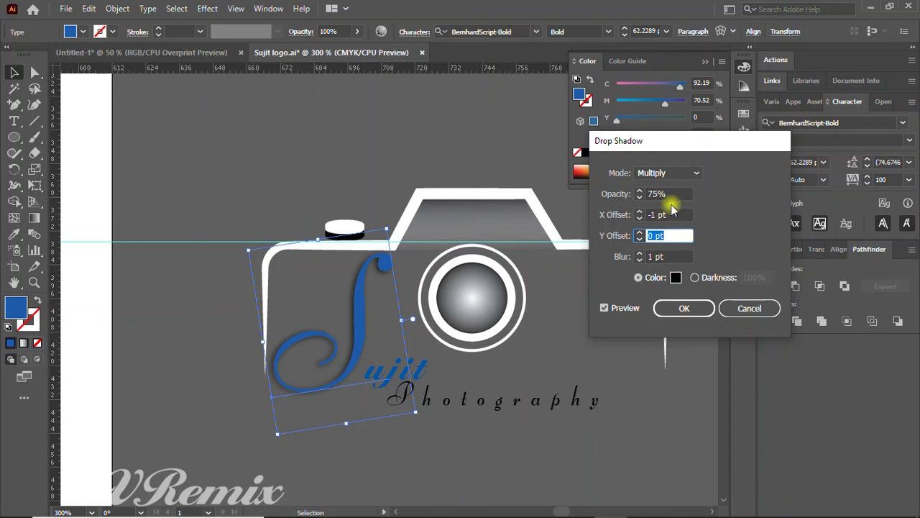
click(673, 214)
key(Up)
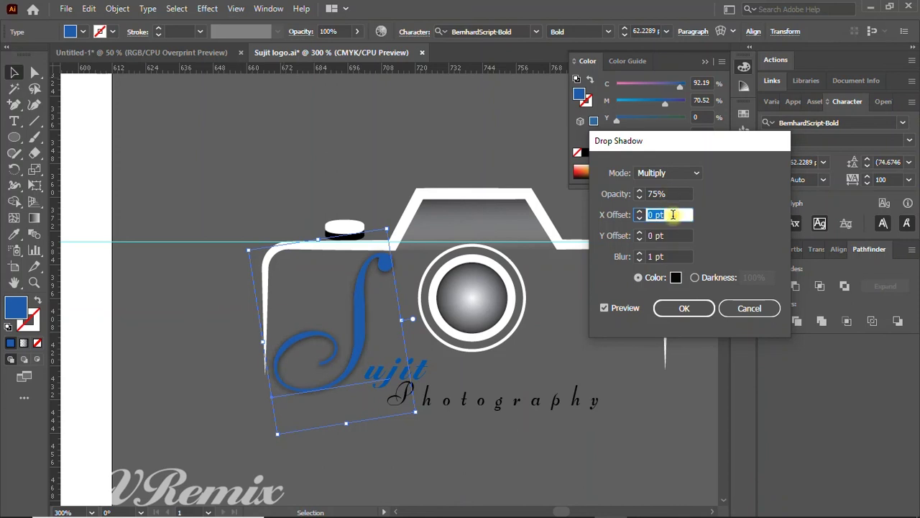
key(Down)
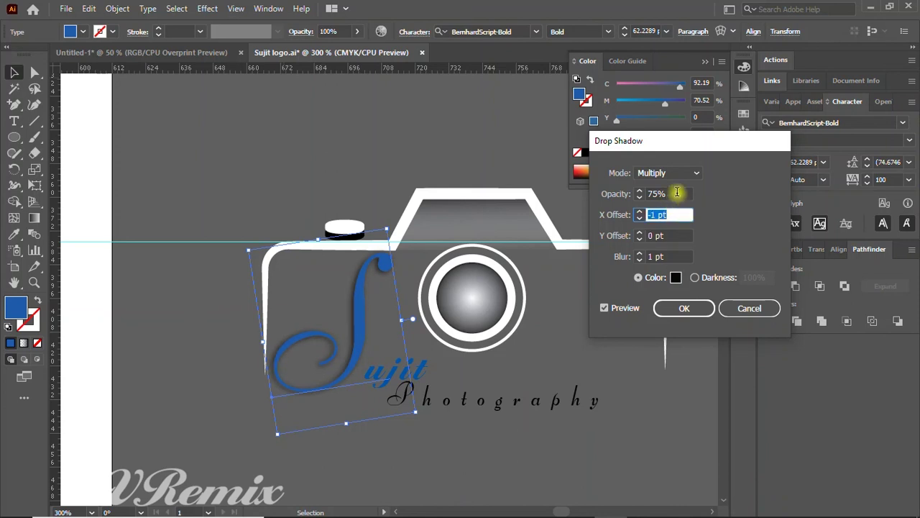
click(676, 193)
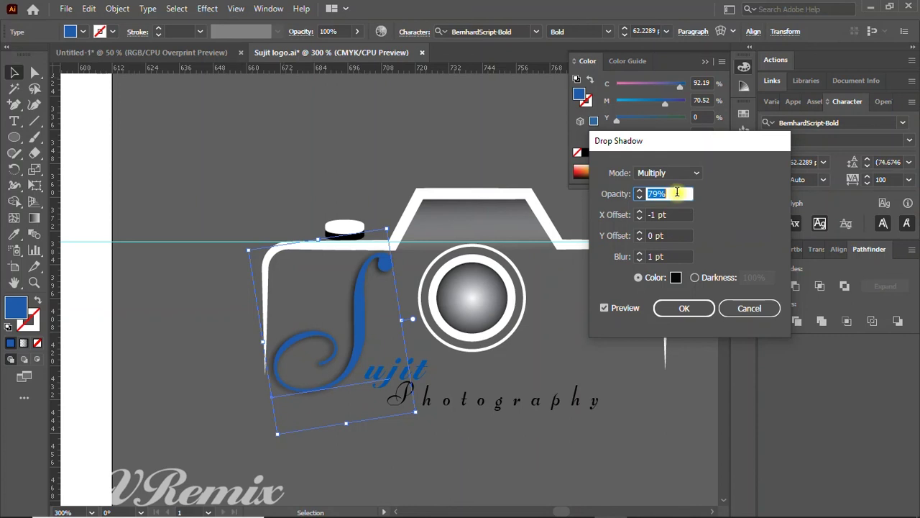
click(686, 309)
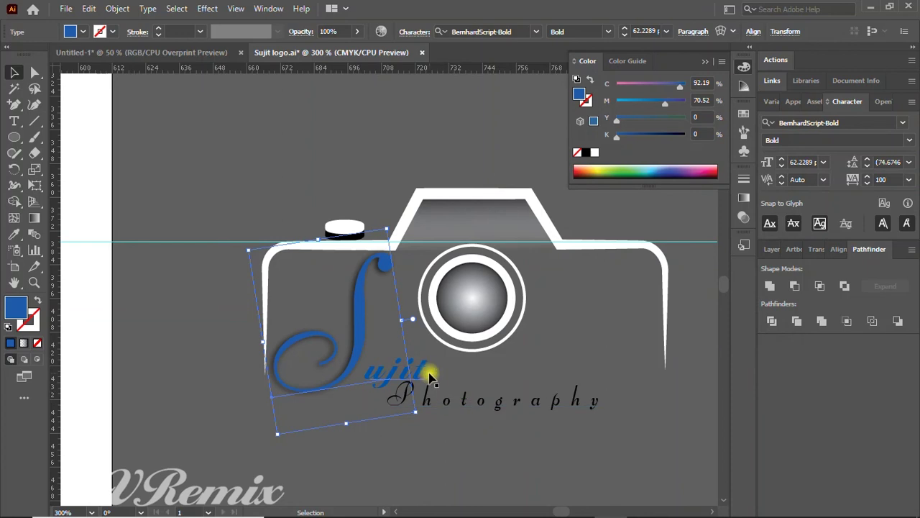
click(424, 369)
click(207, 8)
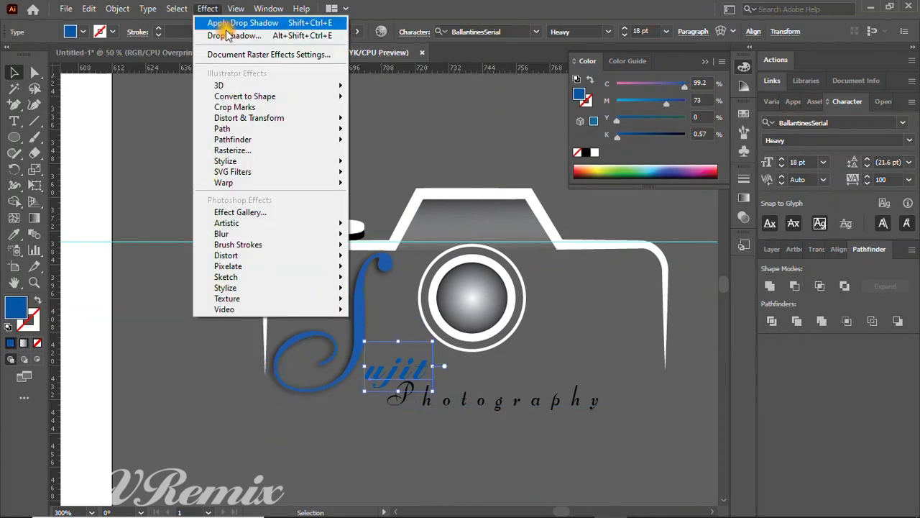
Apply the same drop shadow to the ujit letters and the Photography text
click(260, 36)
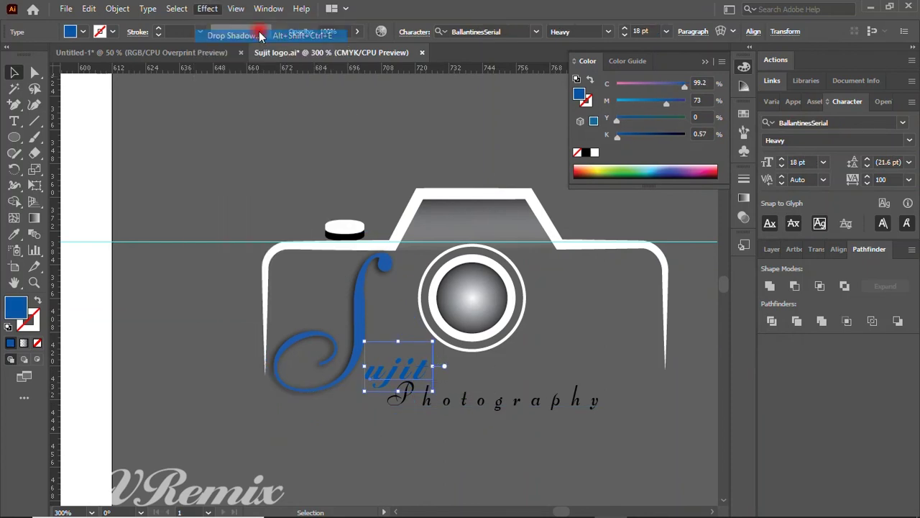
click(690, 309)
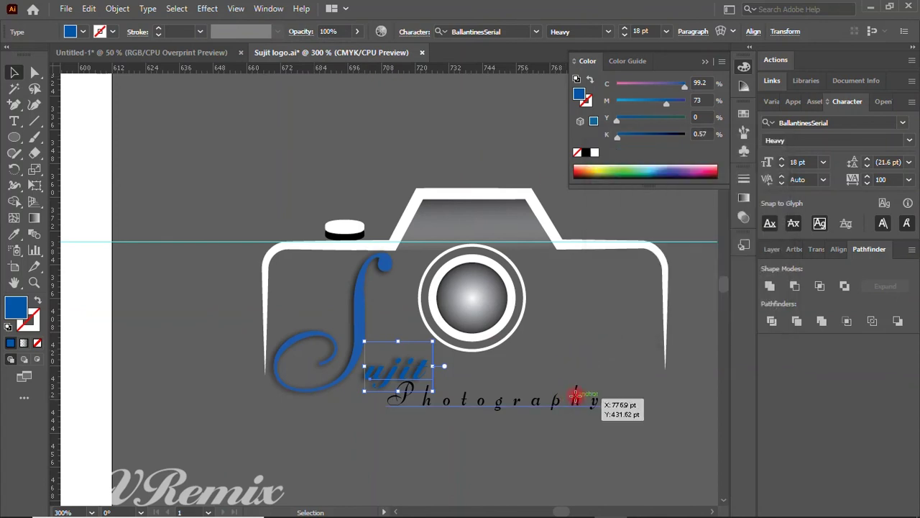
click(579, 396)
click(207, 8)
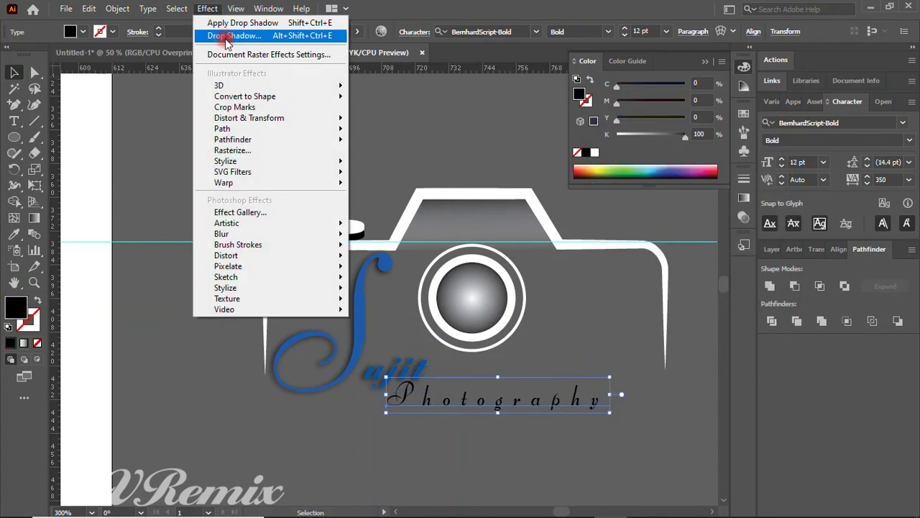
click(233, 35)
click(684, 309)
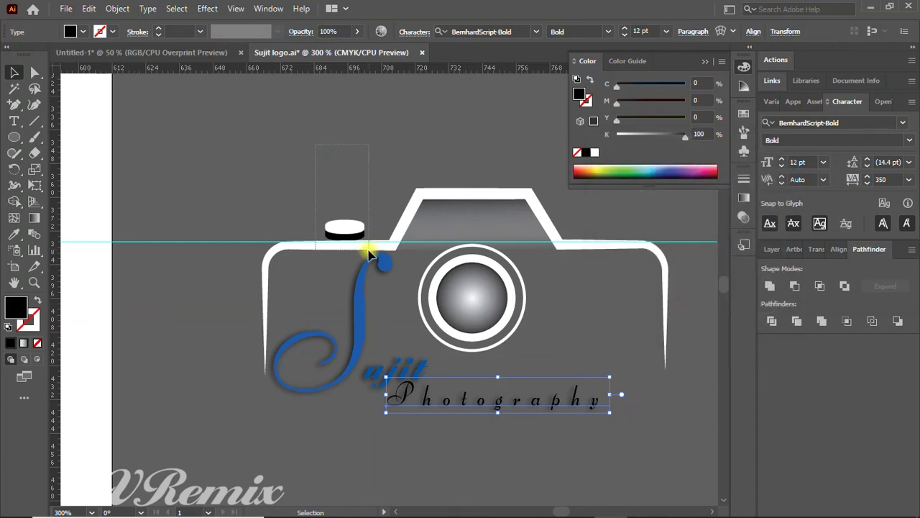
Try a drop shadow on the whole logo, cancel it, and deselect
key(ctrl+a)
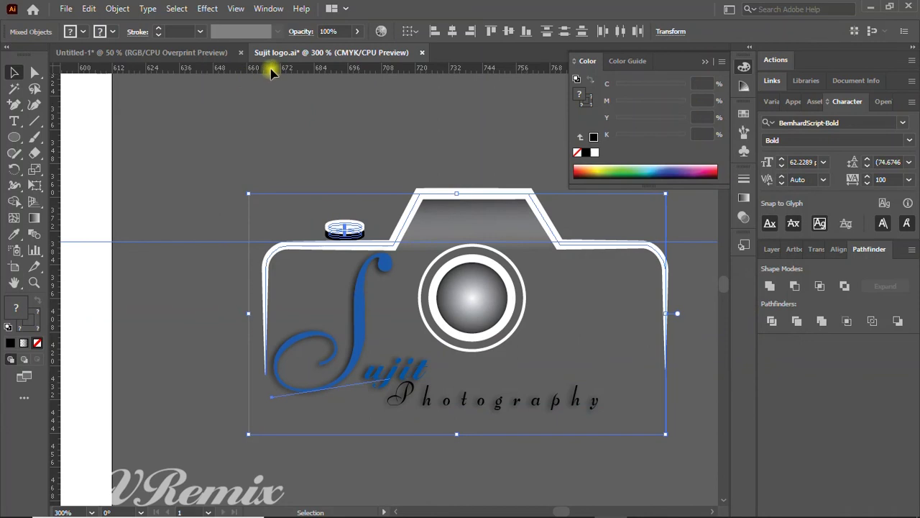
click(207, 8)
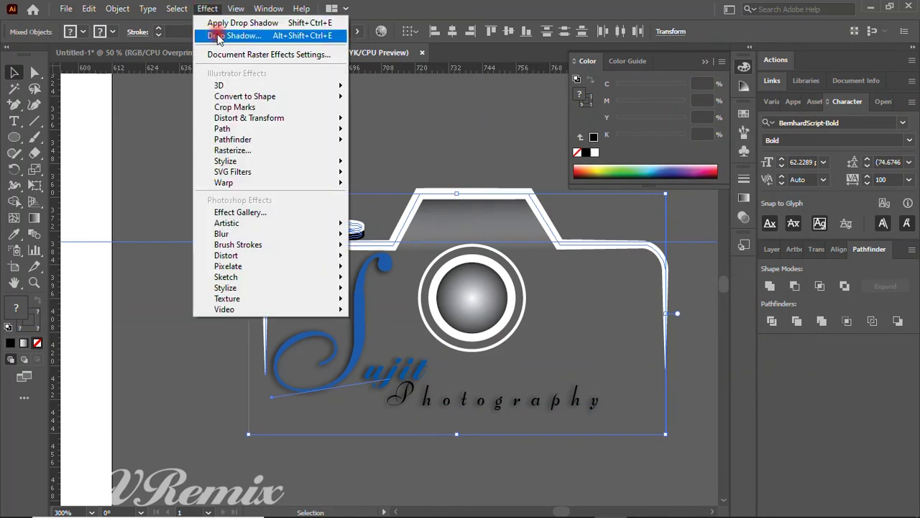
click(223, 34)
click(749, 307)
click(277, 78)
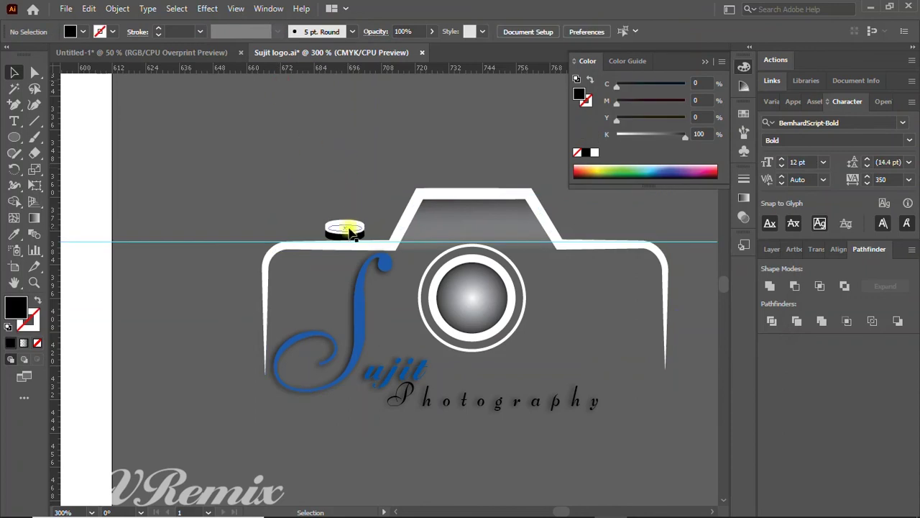
drag(309, 194, 341, 251)
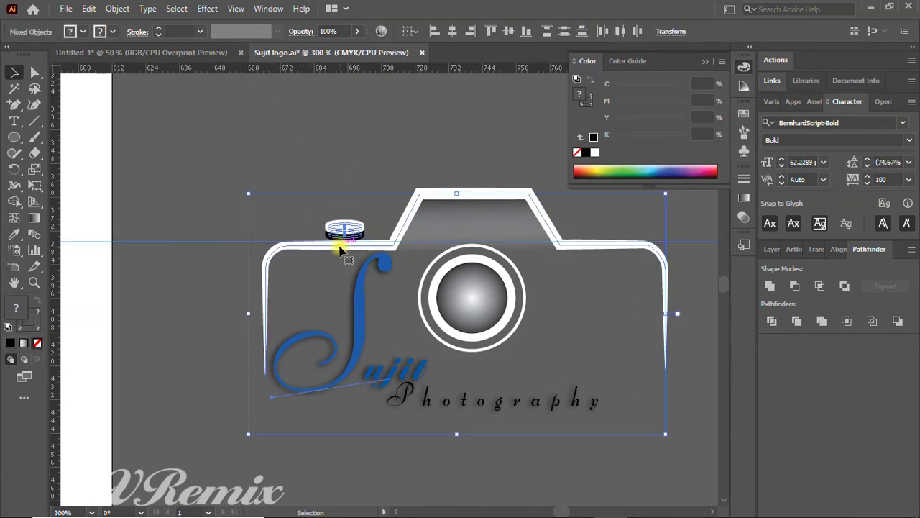
Apply the same Multiply drop shadow to the white camera body outline
click(361, 117)
click(446, 187)
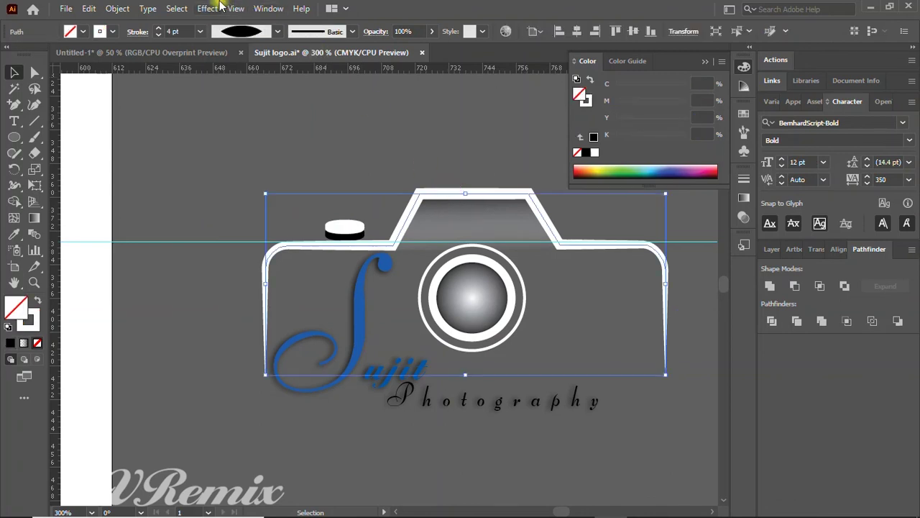
click(207, 8)
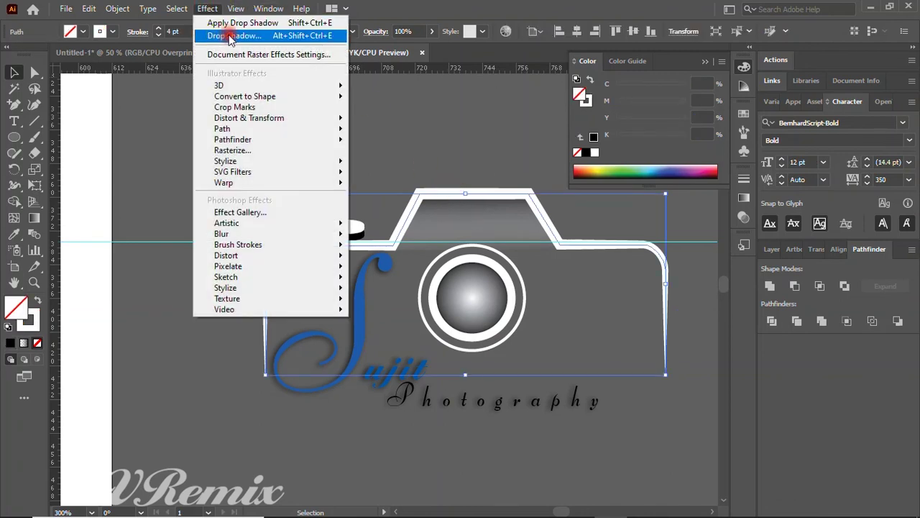
click(230, 36)
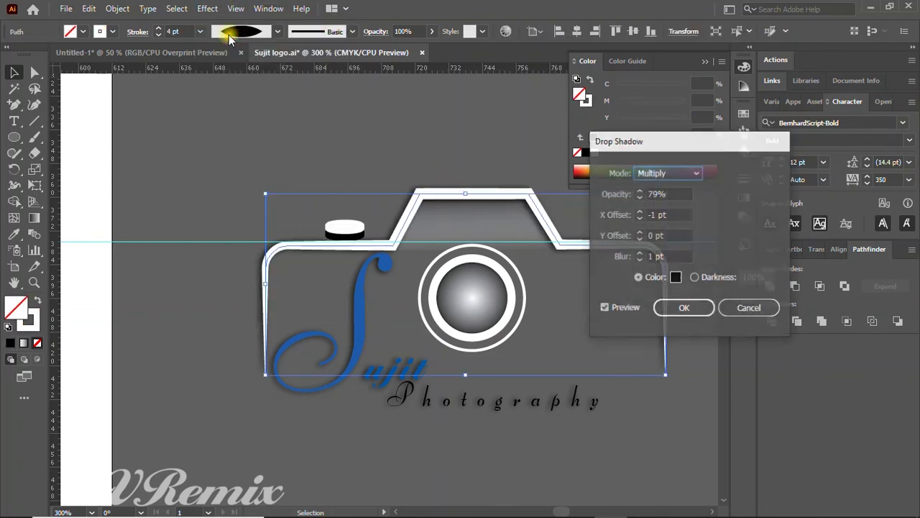
click(680, 310)
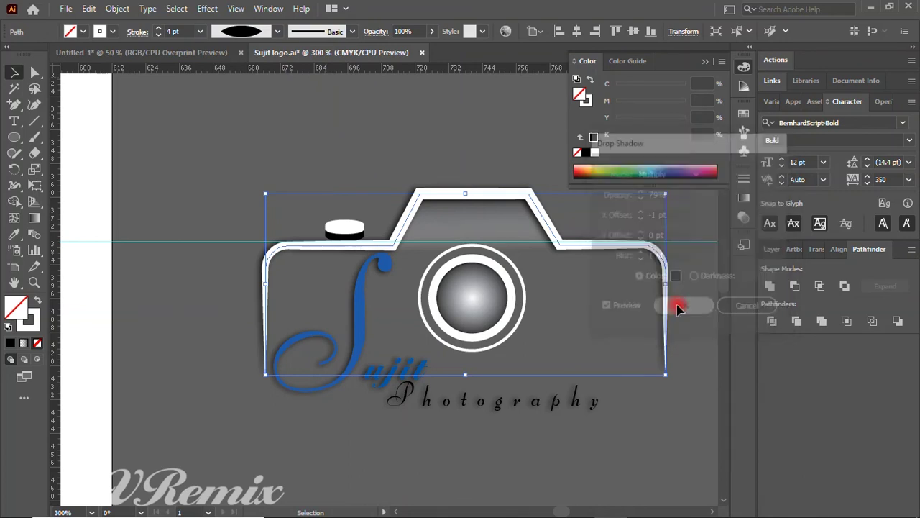
click(430, 144)
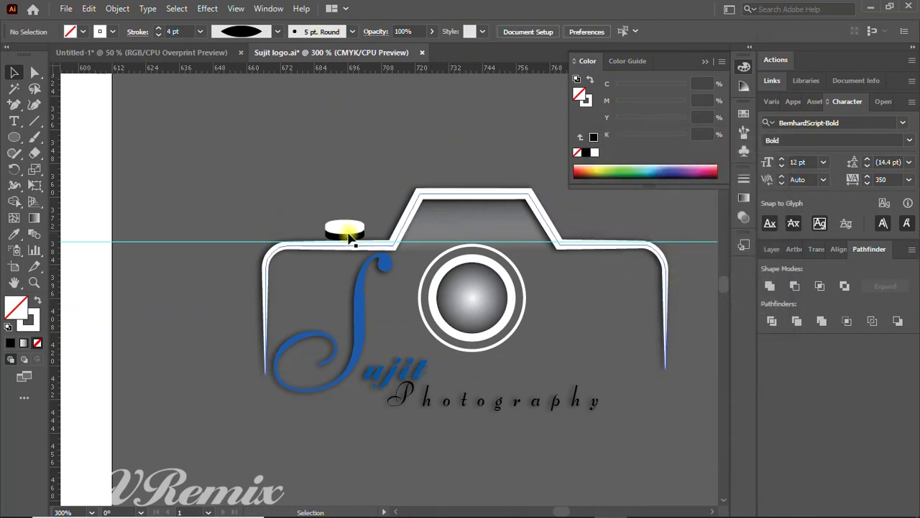
scroll(343, 237, up, 3)
drag(282, 167, 408, 236)
Zoom in on the shutter button and lift its white top ellipse off the black base
scroll(381, 290, down, 1)
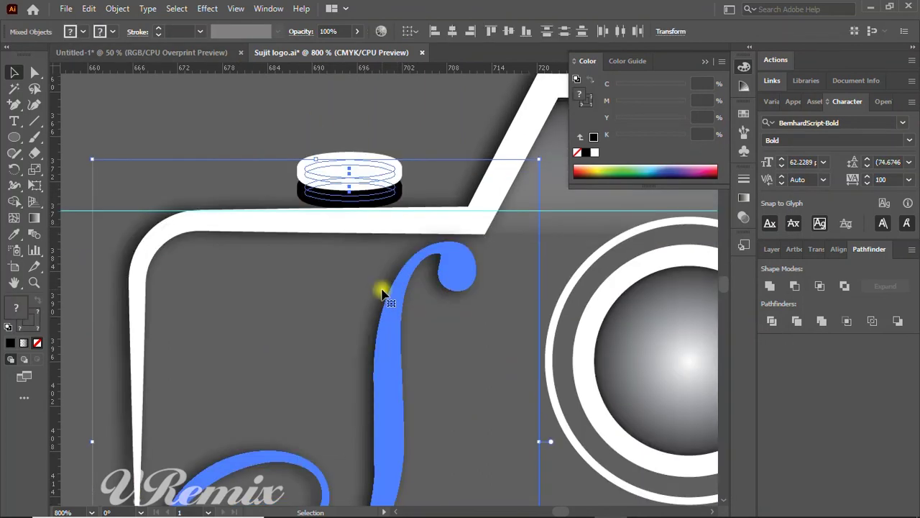
scroll(381, 290, down, 2)
scroll(382, 284, down, 2)
scroll(381, 280, up, 2)
scroll(382, 279, up, 2)
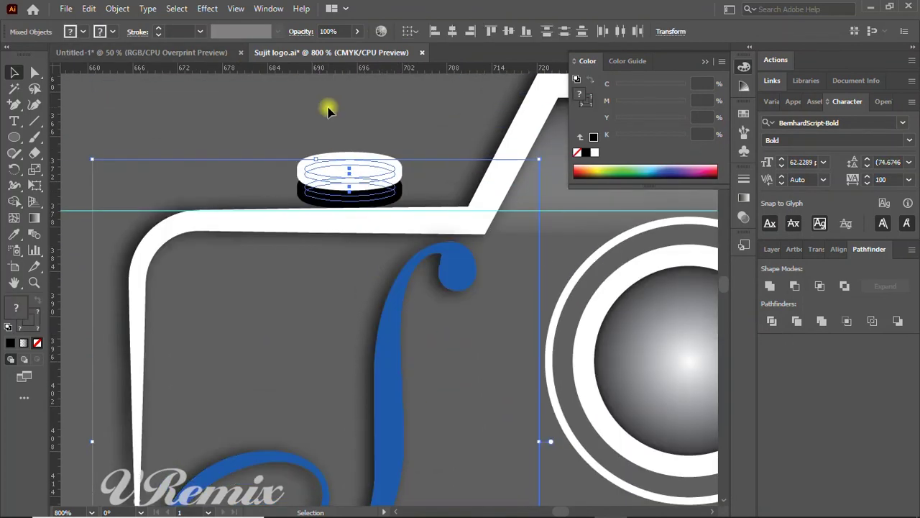
click(350, 139)
click(365, 193)
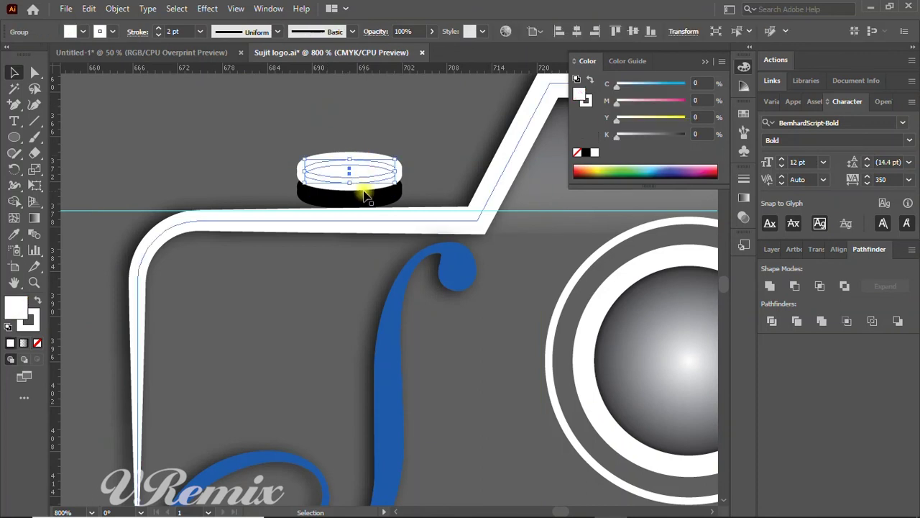
shift+click(365, 194)
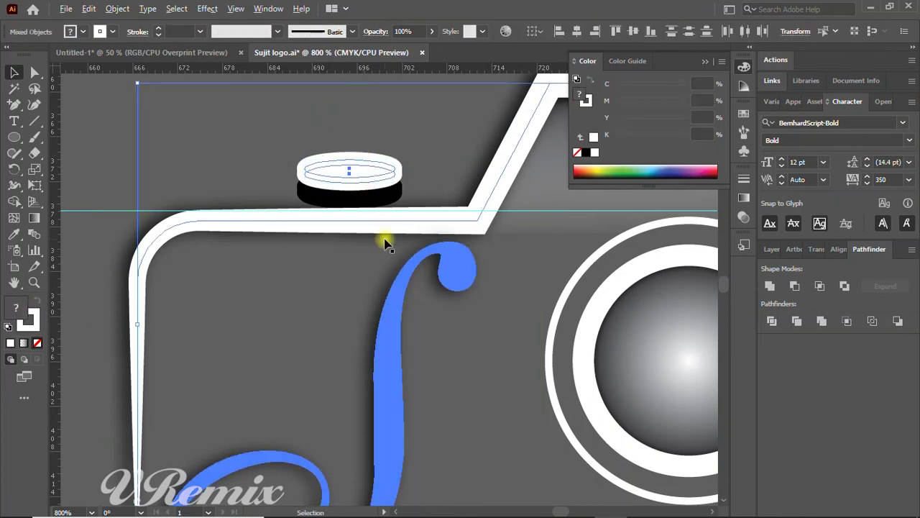
key(ctrl+plus)
click(335, 261)
drag(335, 179, 361, 260)
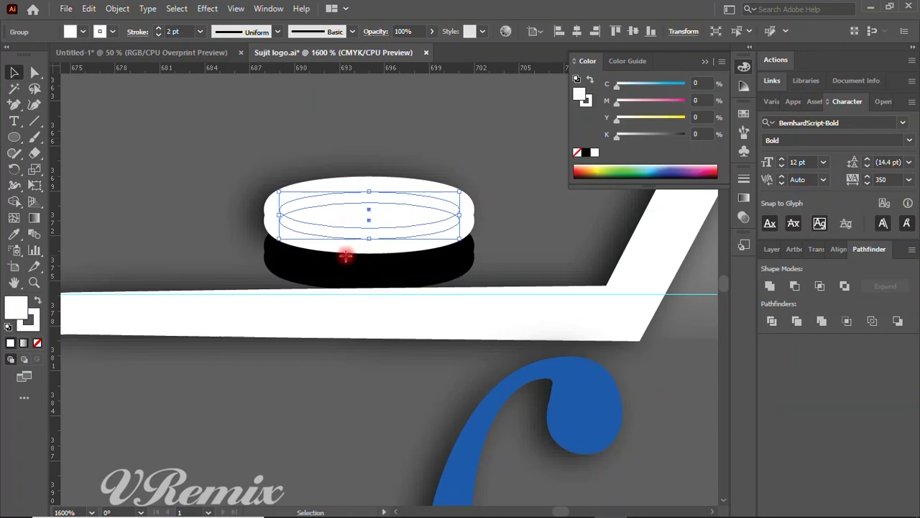
drag(361, 266, 363, 274)
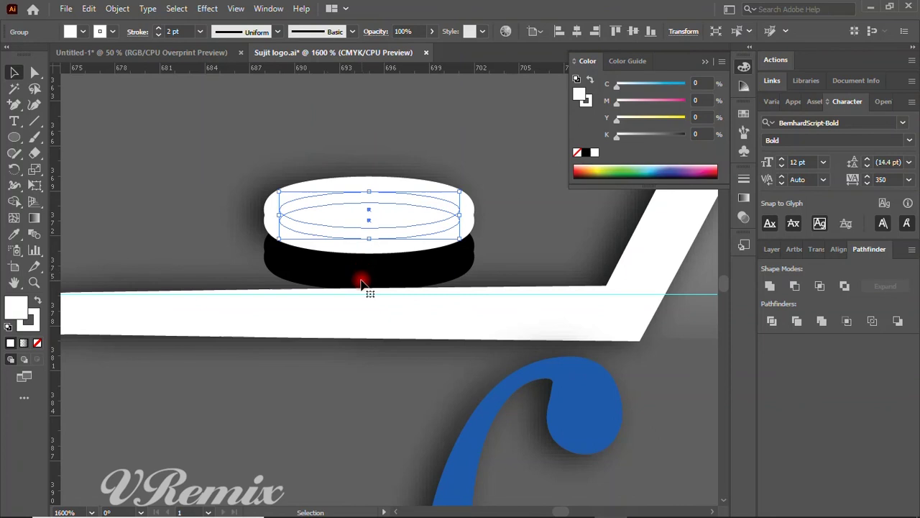
drag(220, 230, 280, 258)
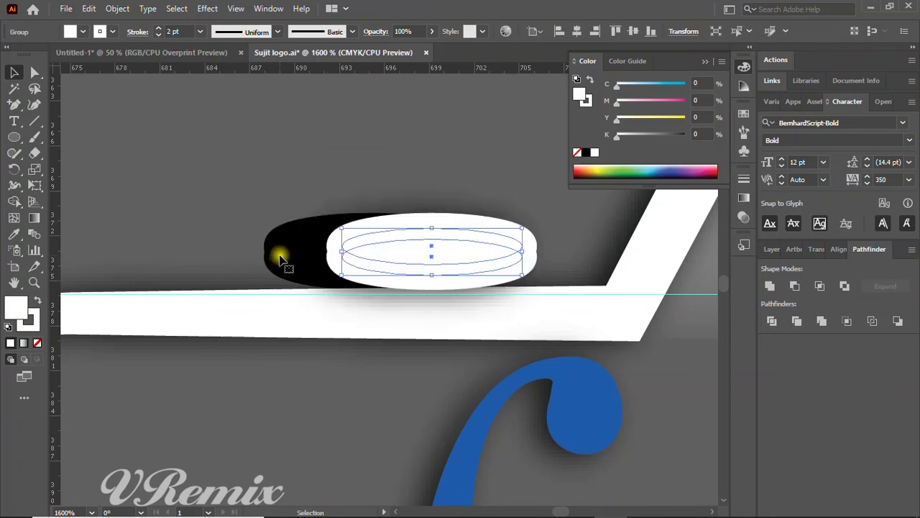
drag(371, 269, 395, 167)
Give the black base a drop shadow and set the white ellipse back on top
click(327, 245)
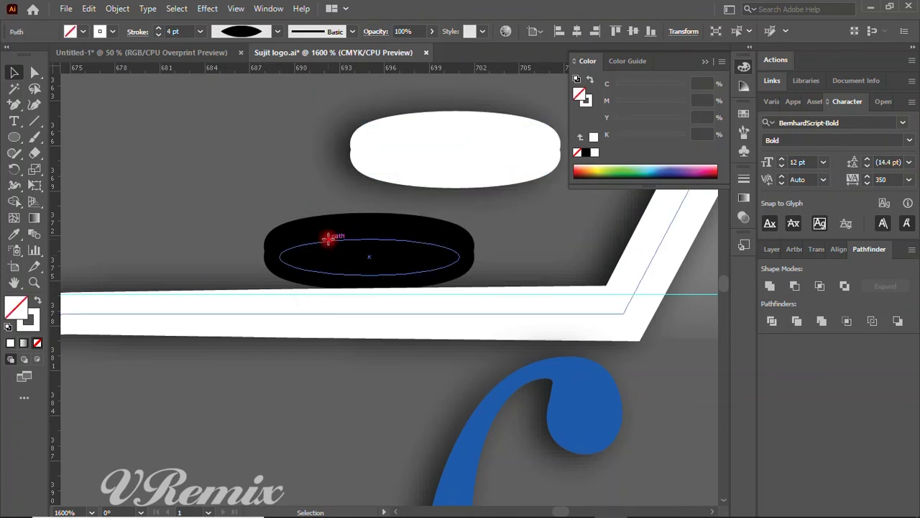
click(328, 239)
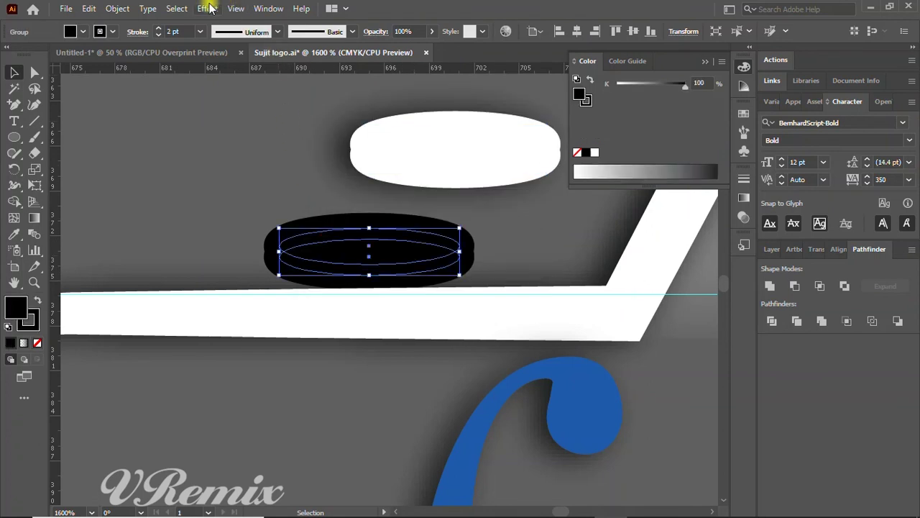
click(208, 7)
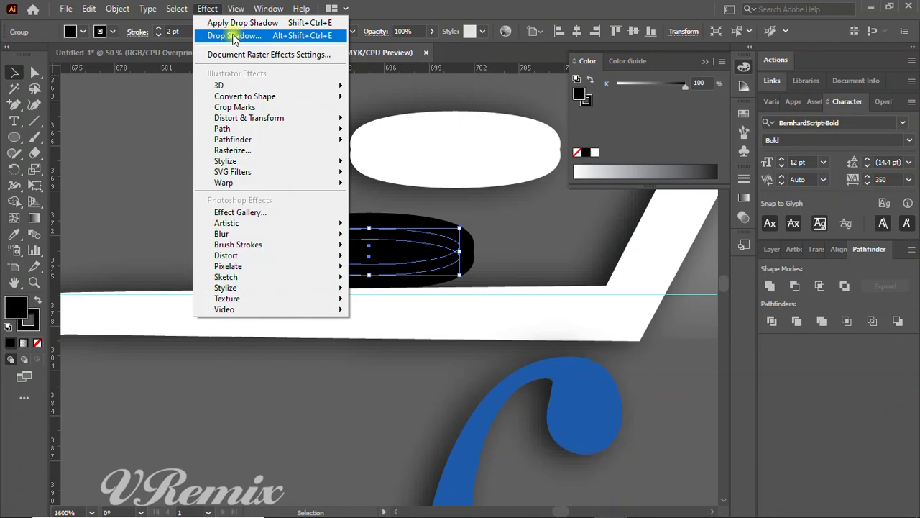
click(233, 36)
click(683, 308)
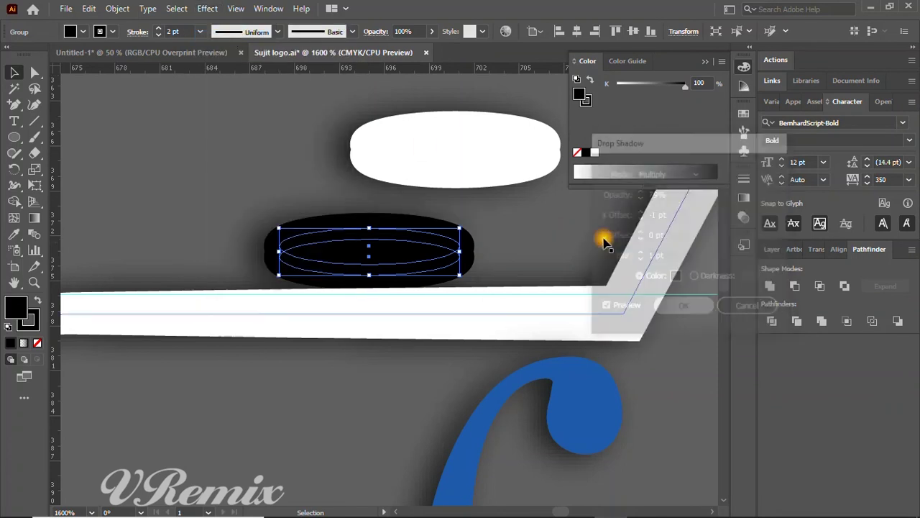
drag(441, 161, 359, 231)
click(198, 164)
scroll(432, 198, down, 2)
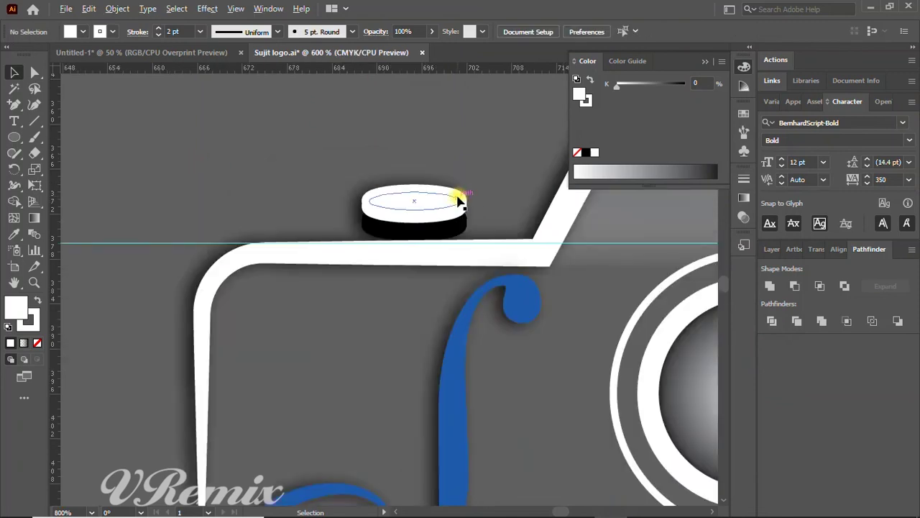
Unlock all objects, marquee-select the whole camera logo and group it
scroll(455, 196, down, 4)
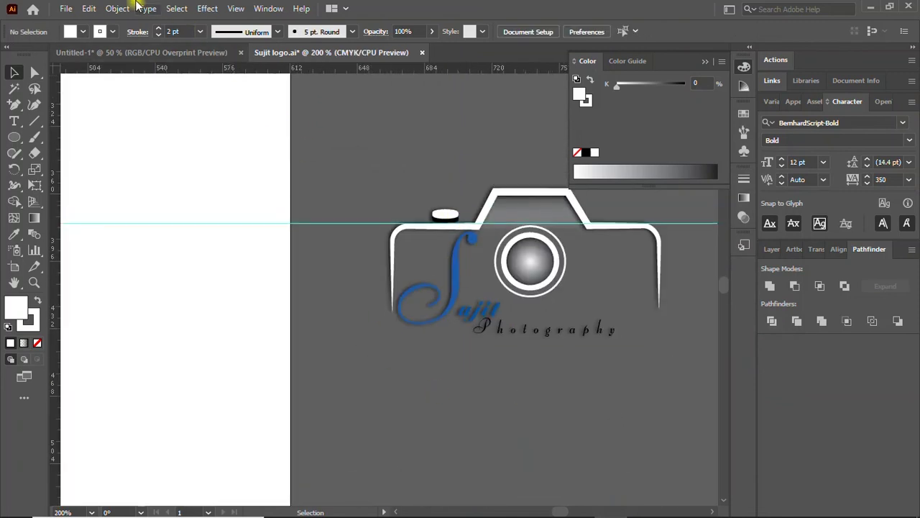
click(176, 8)
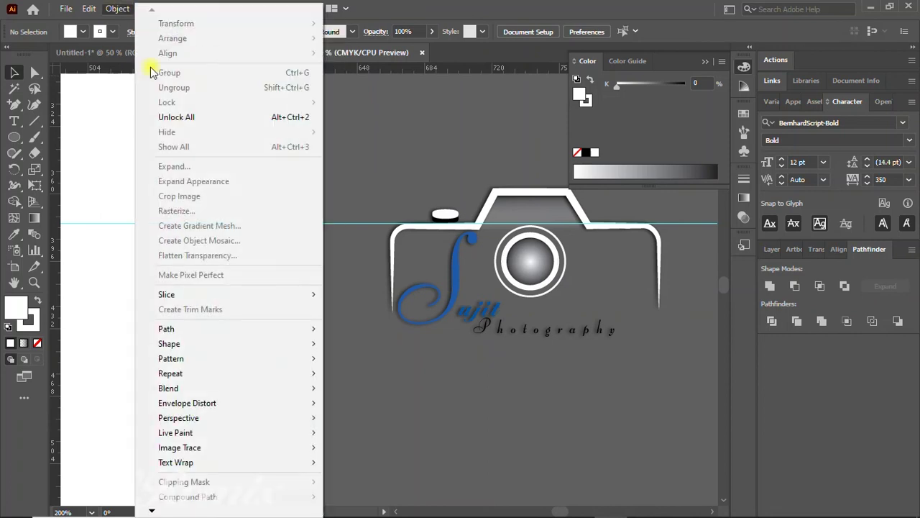
click(187, 118)
click(329, 178)
key(ctrl+minus)
drag(358, 201, 604, 384)
key(ctrl+g)
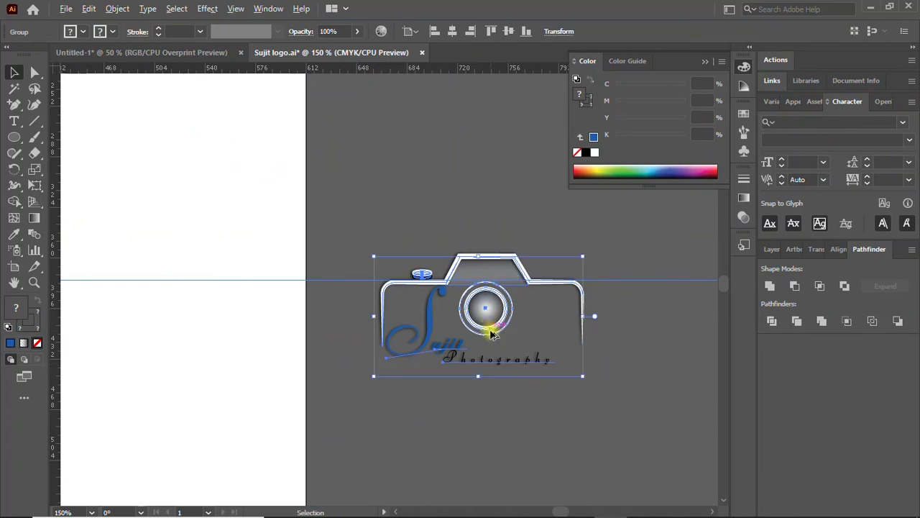
Alt-drag a copy of the grouped logo onto the artboard and move it near the top
drag(491, 334, 200, 240)
click(404, 154)
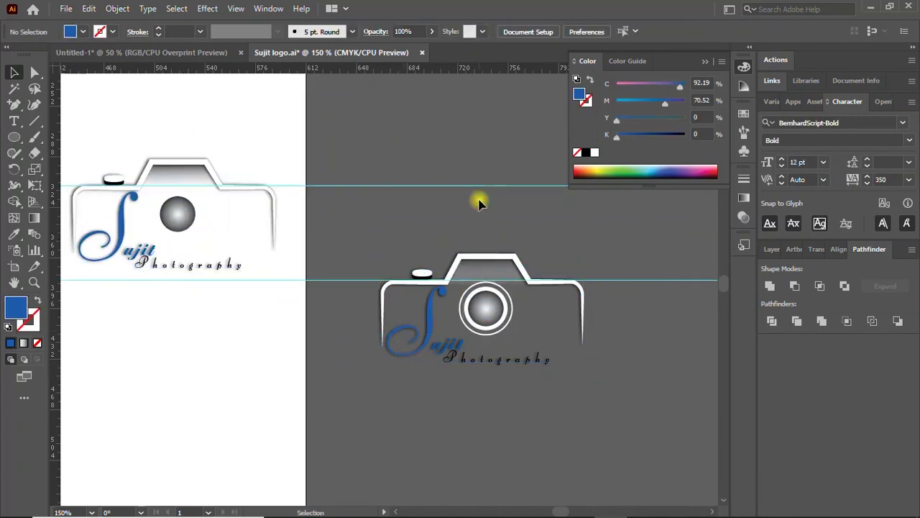
scroll(301, 174, down, 1)
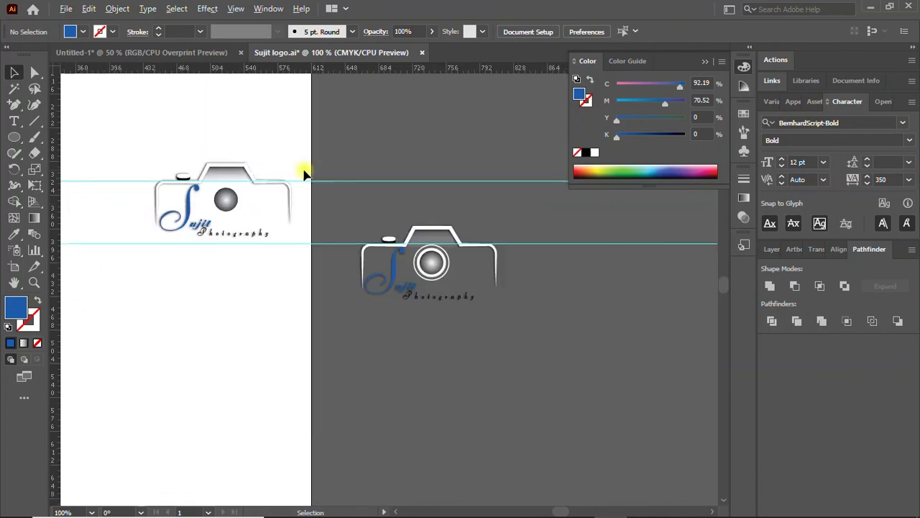
scroll(92, 207, up, 1)
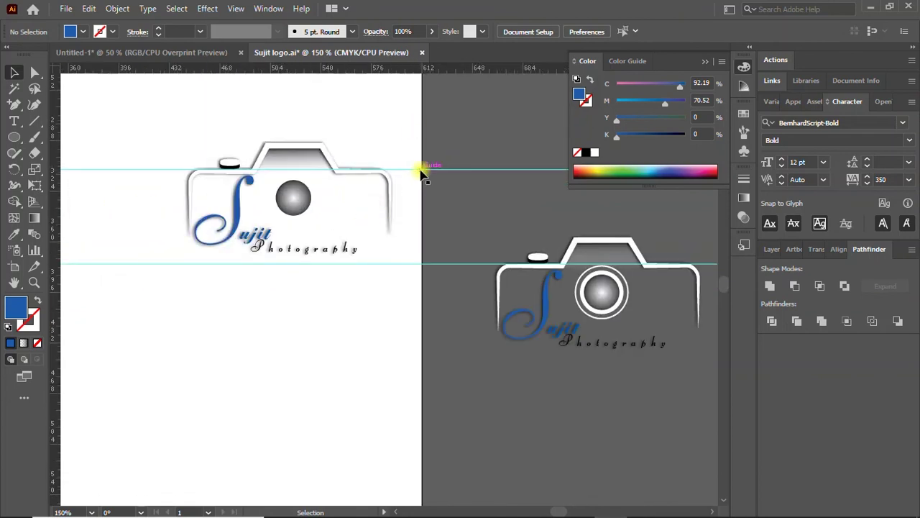
drag(422, 175, 419, 131)
click(429, 131)
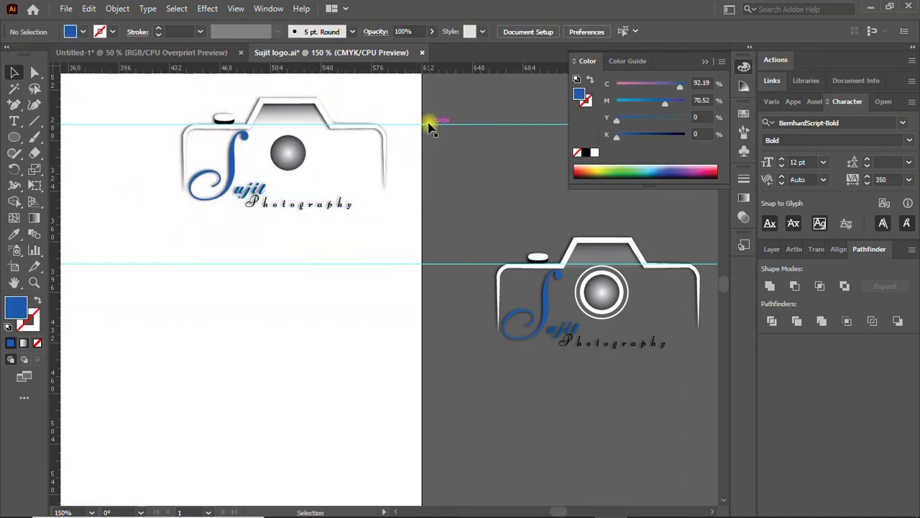
right_click(348, 124)
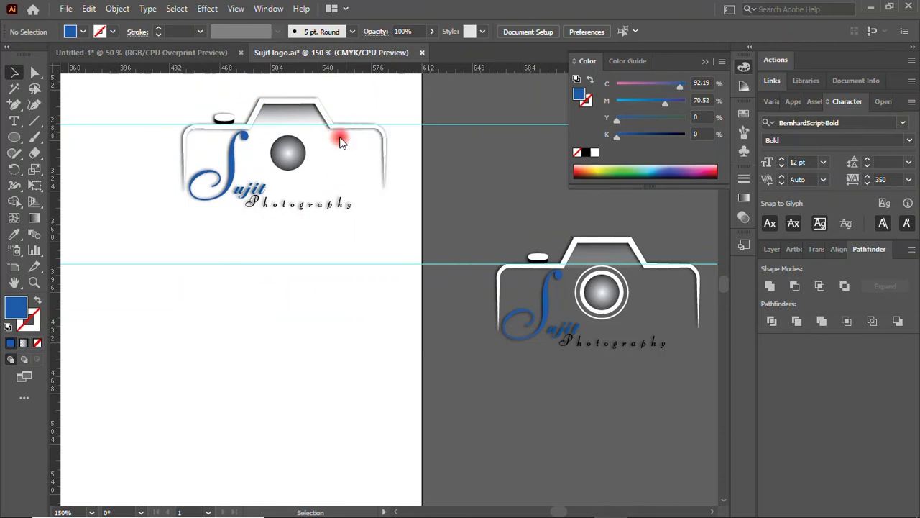
Select the whole camera logo on the artboard and ungroup it
click(350, 103)
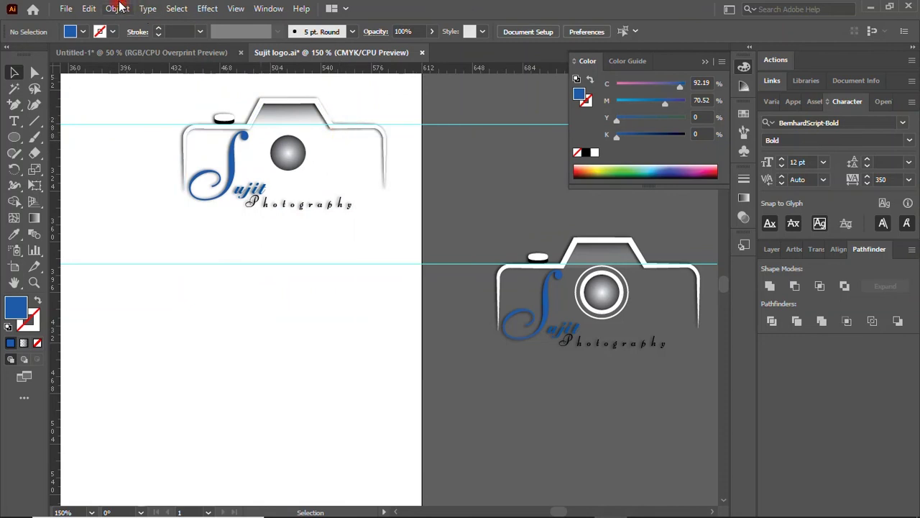
click(119, 7)
click(384, 92)
drag(388, 90, 243, 190)
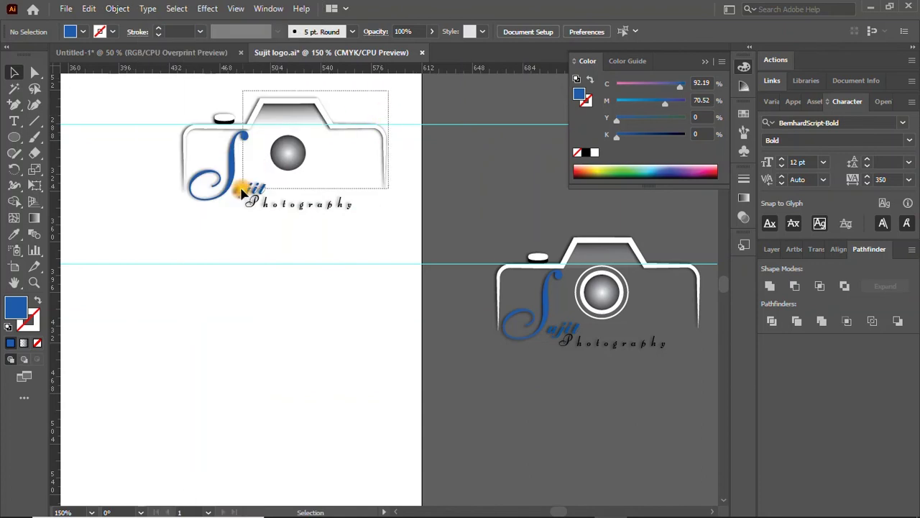
click(153, 8)
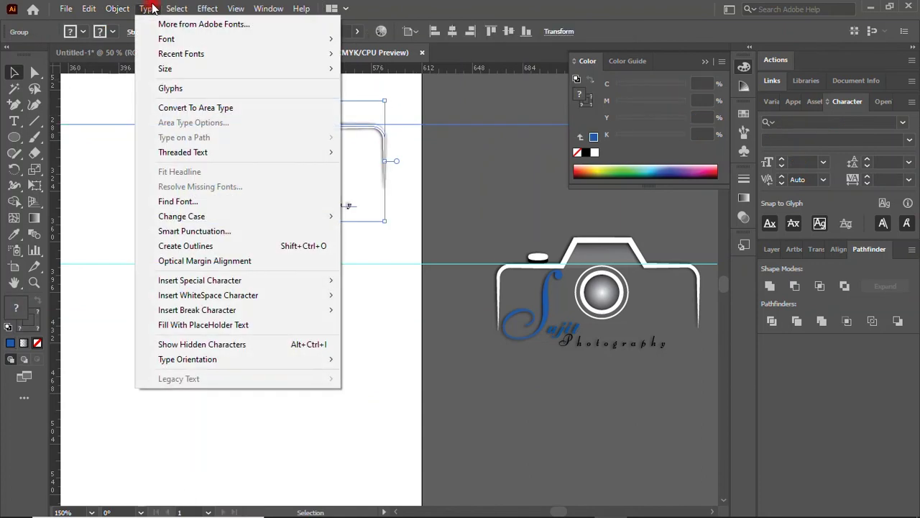
click(153, 8)
click(118, 8)
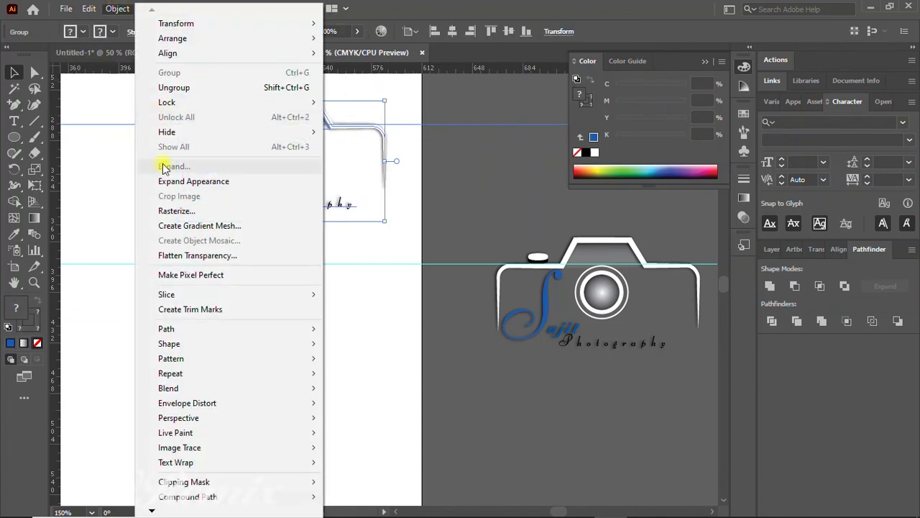
click(190, 87)
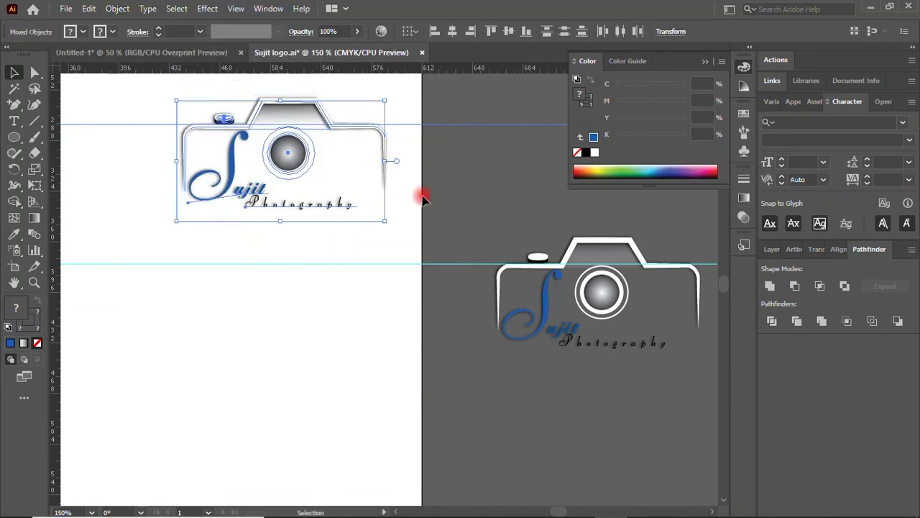
Drag a horizontal guide up above the artboard logo
click(424, 128)
drag(424, 128, 434, 51)
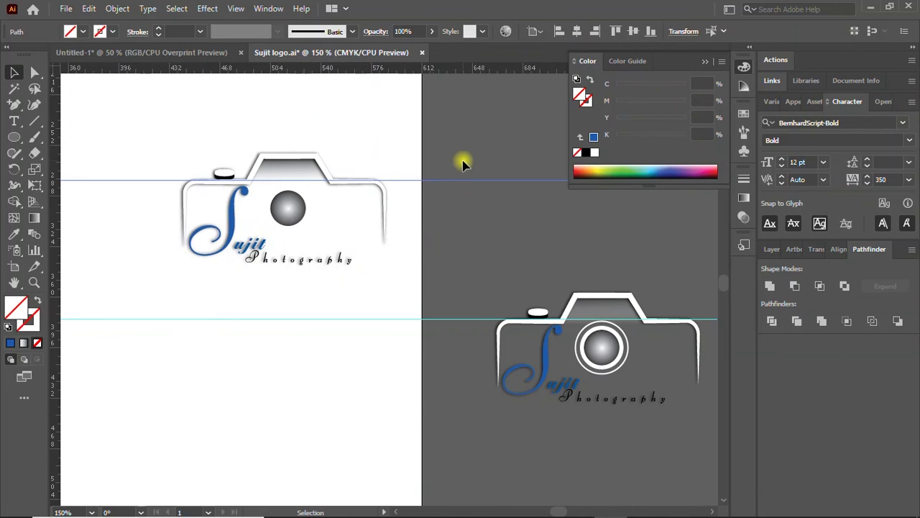
drag(464, 181, 466, 111)
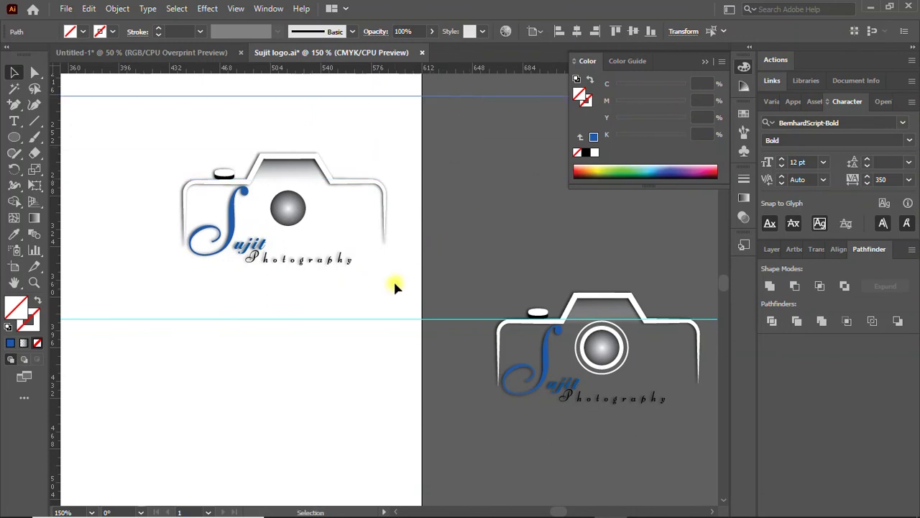
Select the logo copy on the grey pasteboard and ungroup it
mouse_move(405, 321)
mouse_down()
mouse_move(414, 196)
mouse_move(392, 280)
mouse_up()
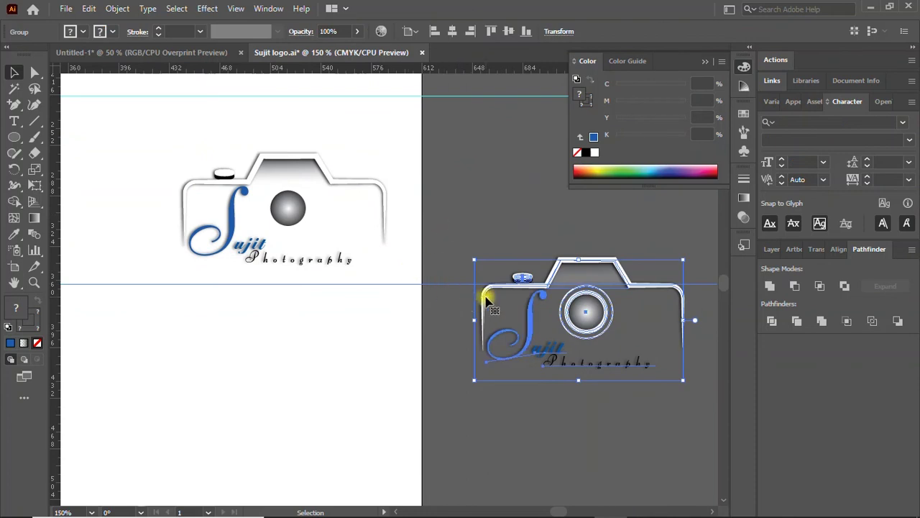
click(117, 8)
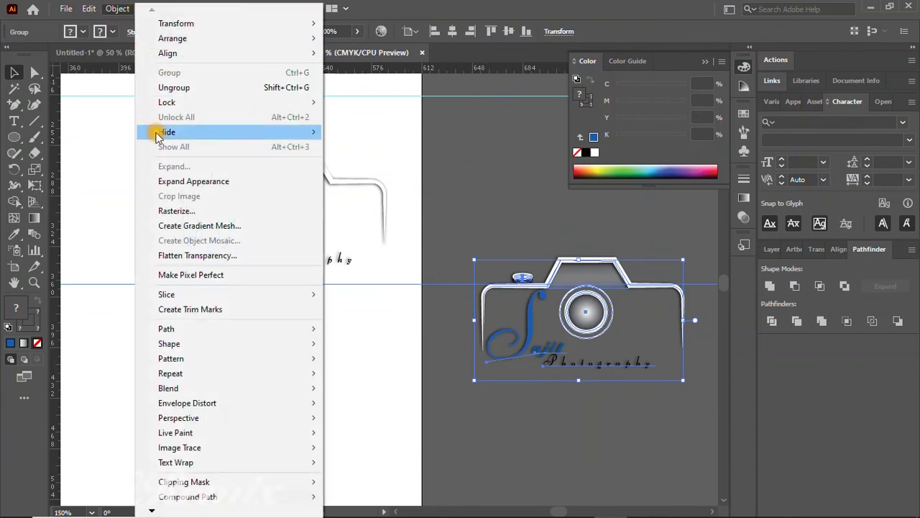
click(188, 87)
Move both horizontal guides up near the top of the artboard
drag(404, 285, 417, 71)
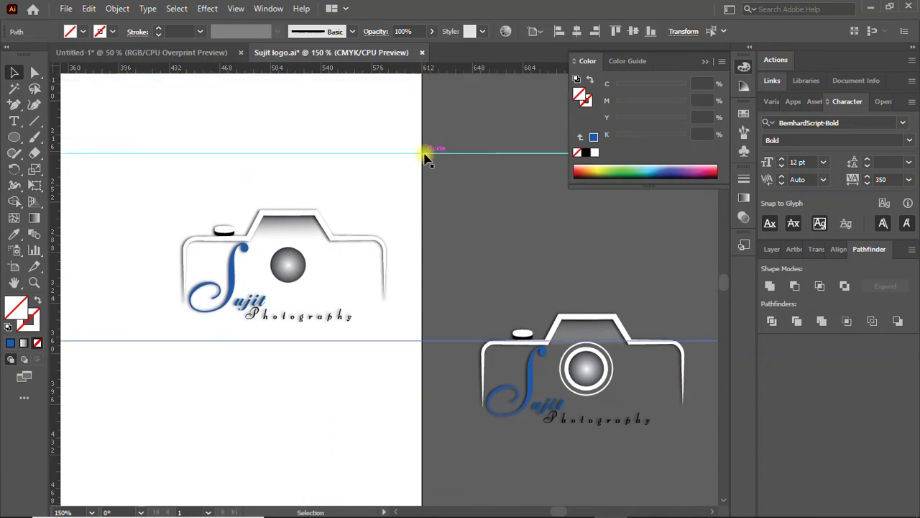
drag(420, 342, 435, 127)
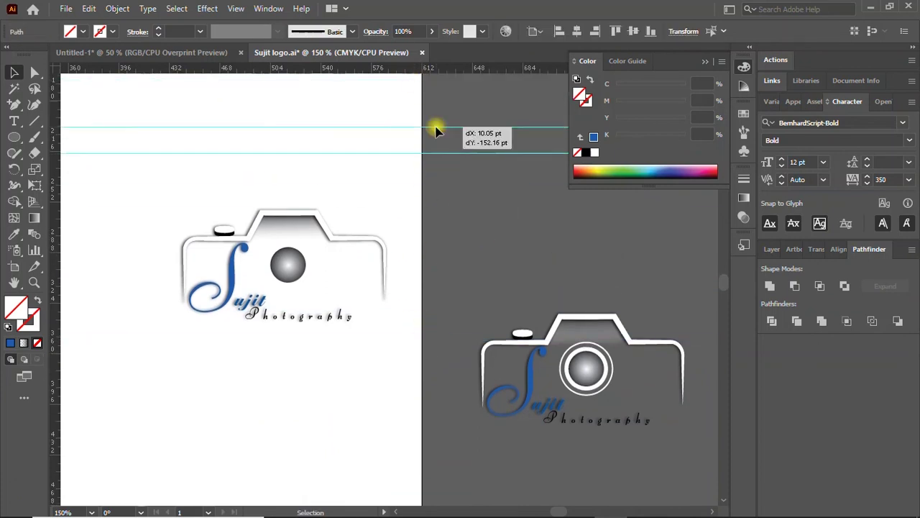
click(449, 264)
scroll(448, 216, up, 2)
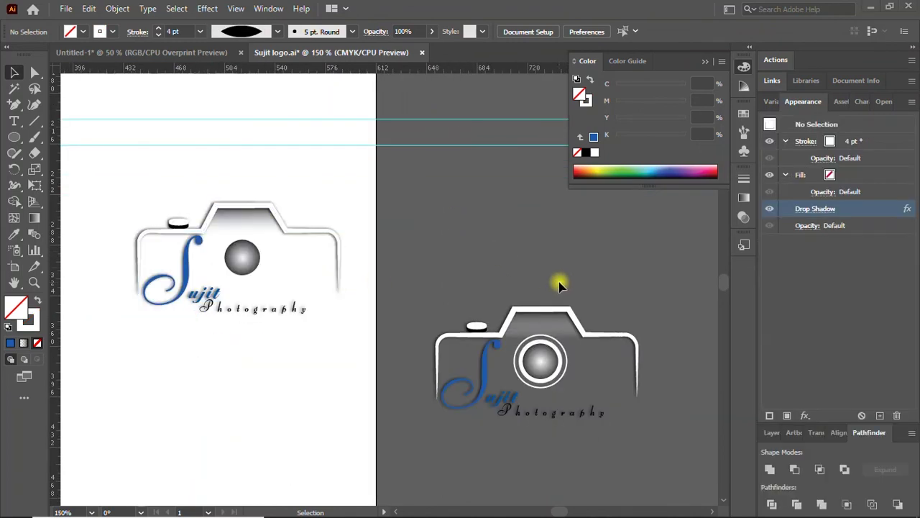
scroll(564, 280, down, 1)
scroll(568, 272, down, 1)
scroll(554, 261, down, 2)
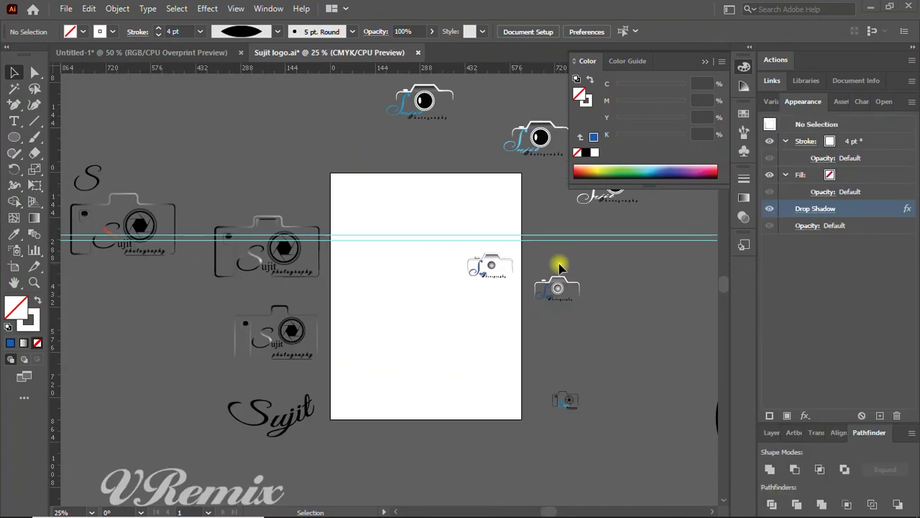
scroll(554, 263, down, 2)
scroll(553, 237, up, 1)
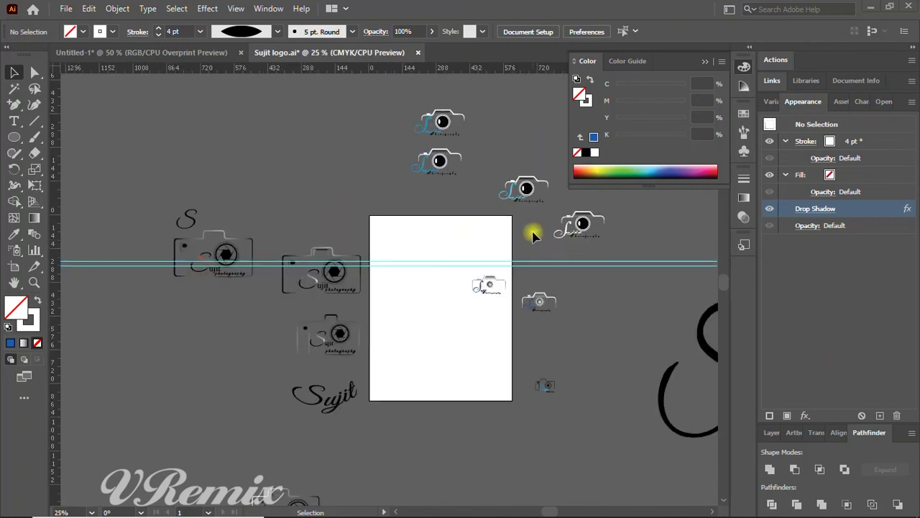
scroll(532, 234, up, 1)
scroll(471, 238, up, 1)
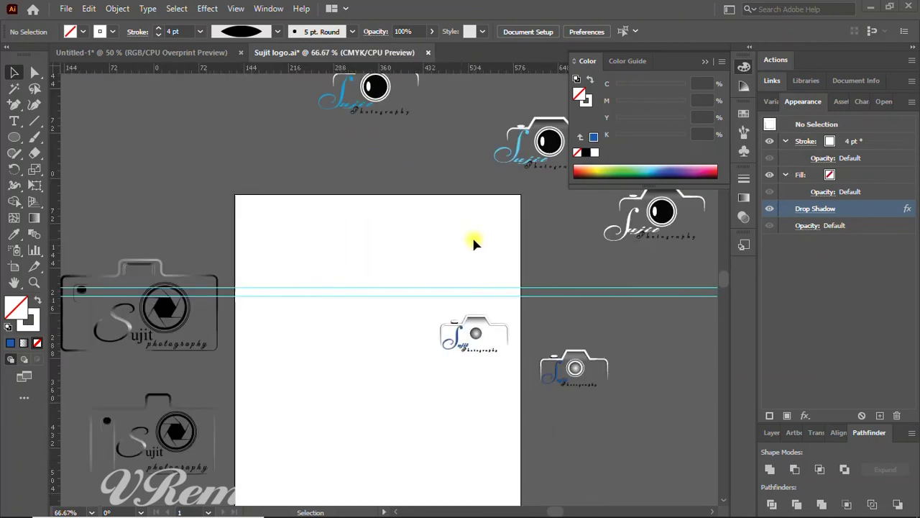
scroll(463, 290, up, 1)
scroll(412, 306, up, 2)
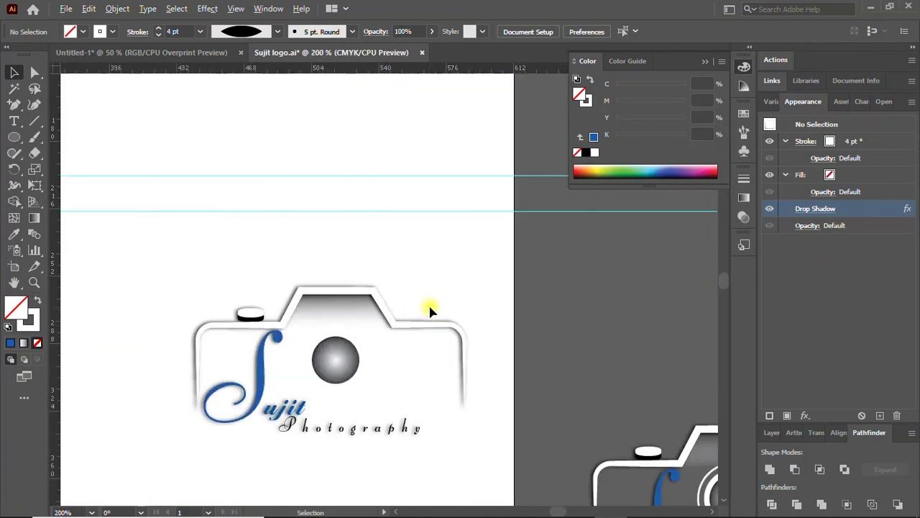
scroll(291, 190, down, 1)
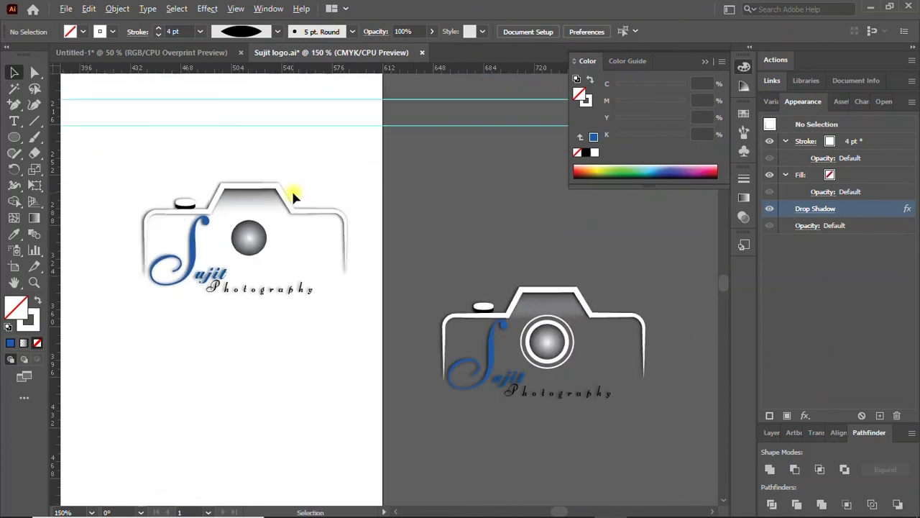